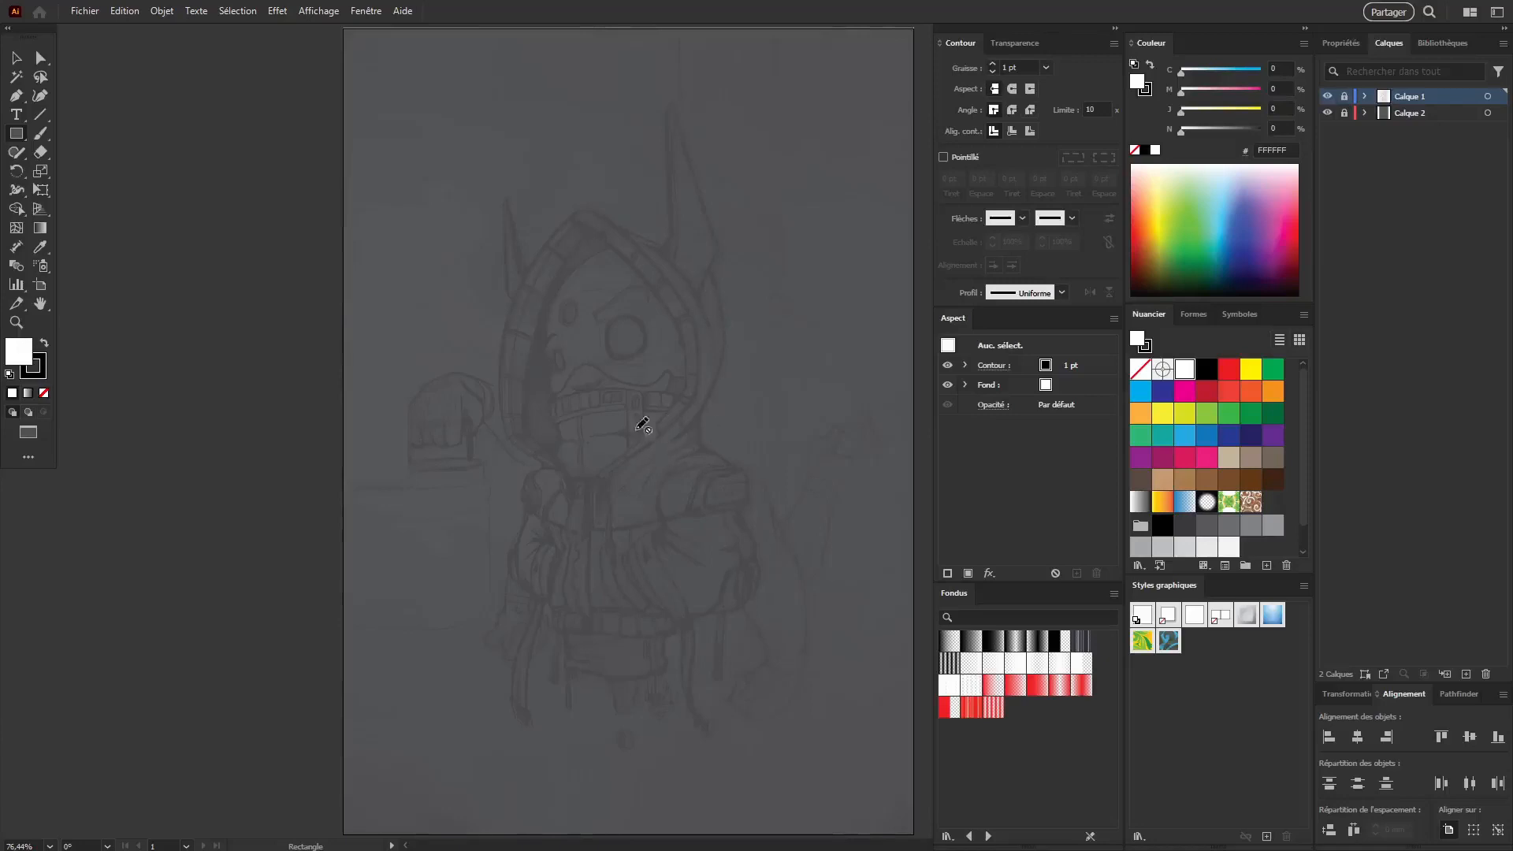
# Step: Examine the faded character sketch, checking the jacket, zipper, face and hood before tracing
pyautogui.scroll(3, 600, 553)
pyautogui.scroll(2, 606, 547)
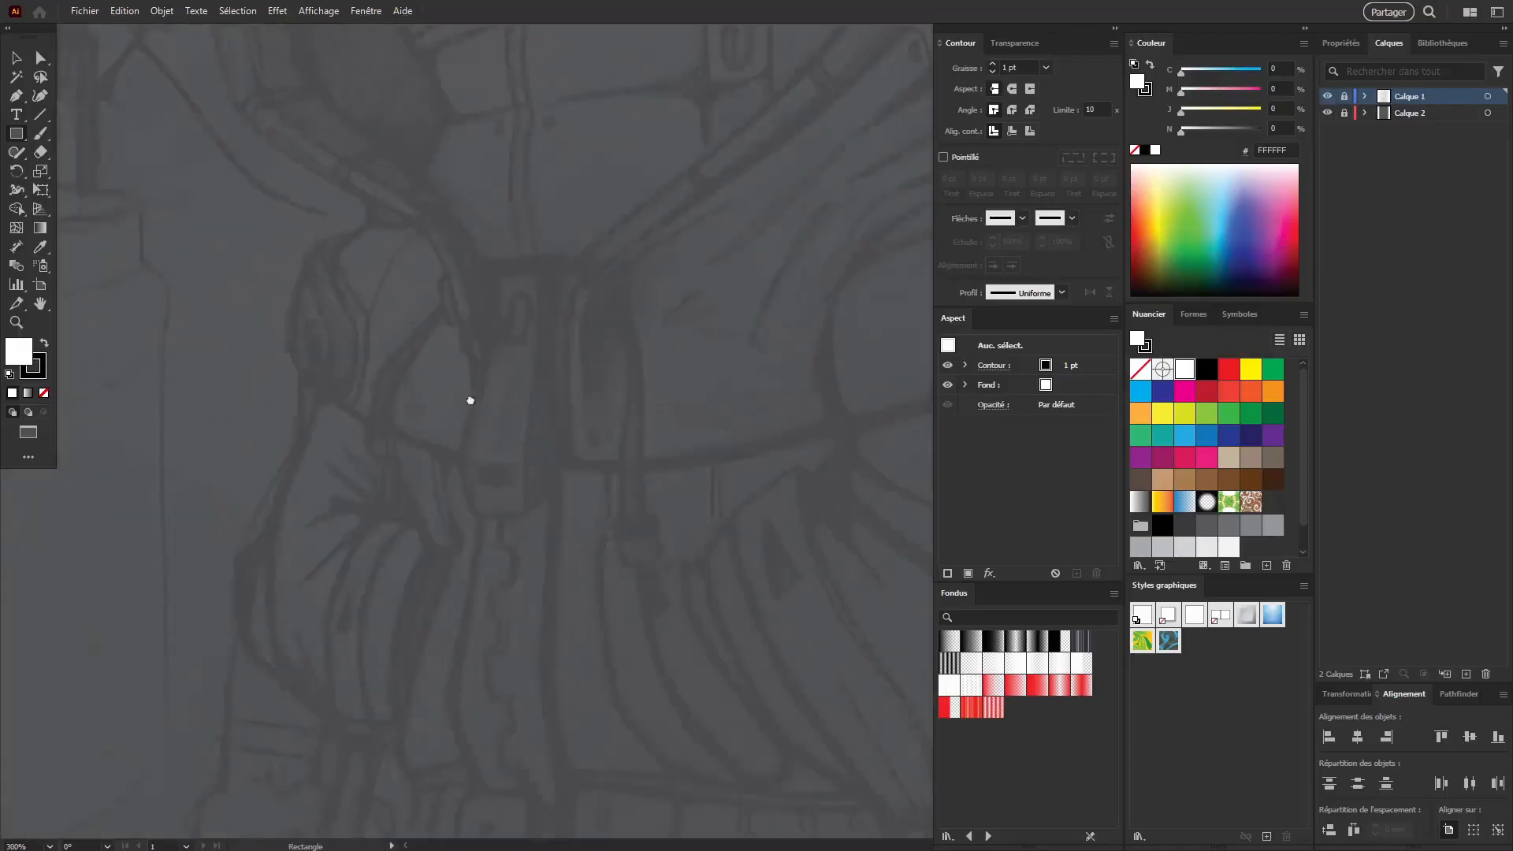
pyautogui.scroll(3, 507, 405)
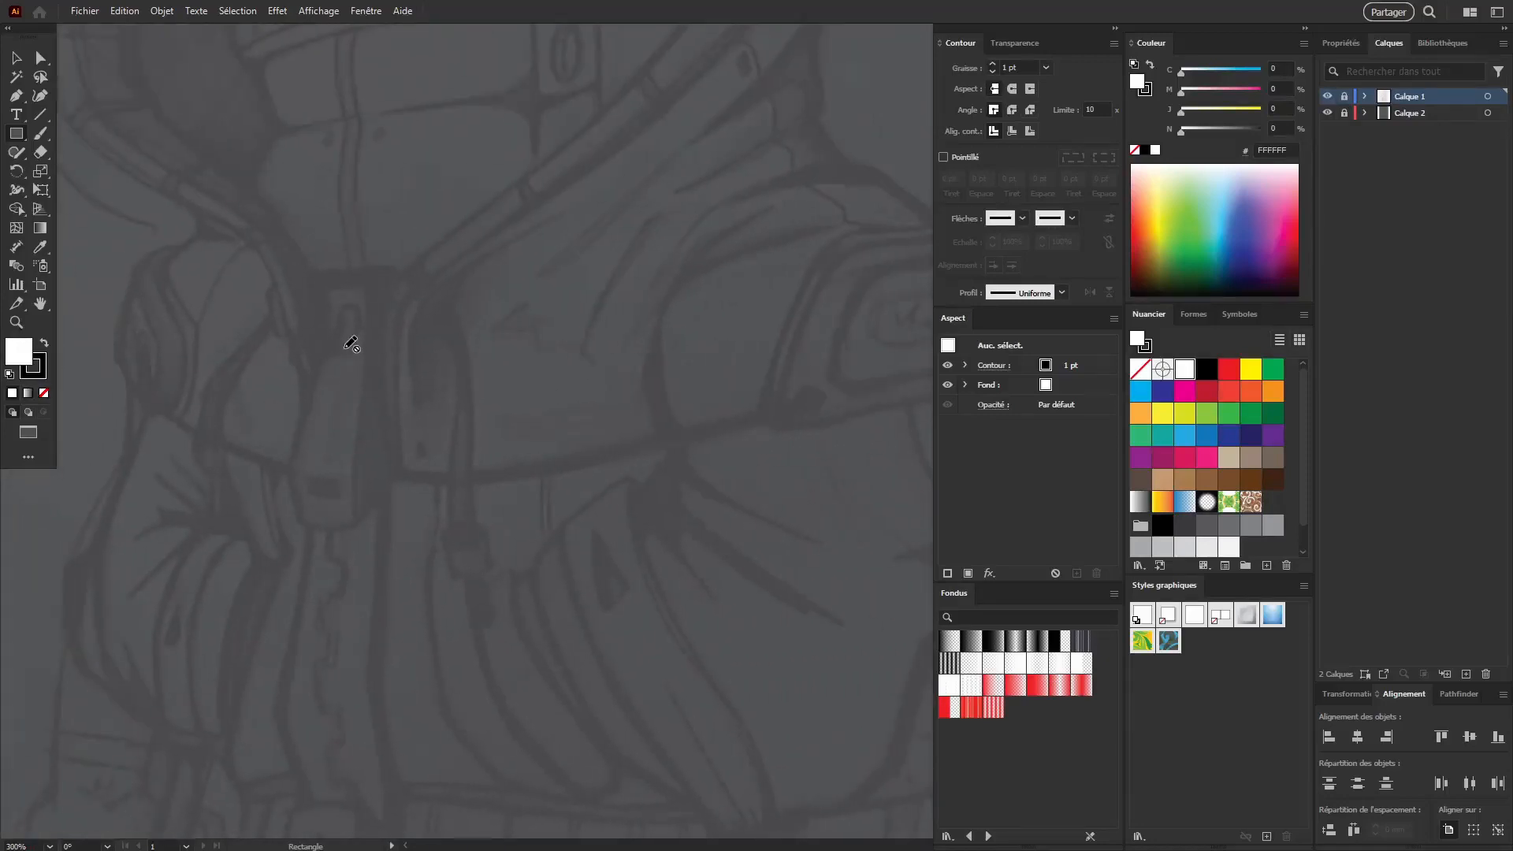
pyautogui.moveTo(418, 355); pyautogui.dragTo(353, 414)
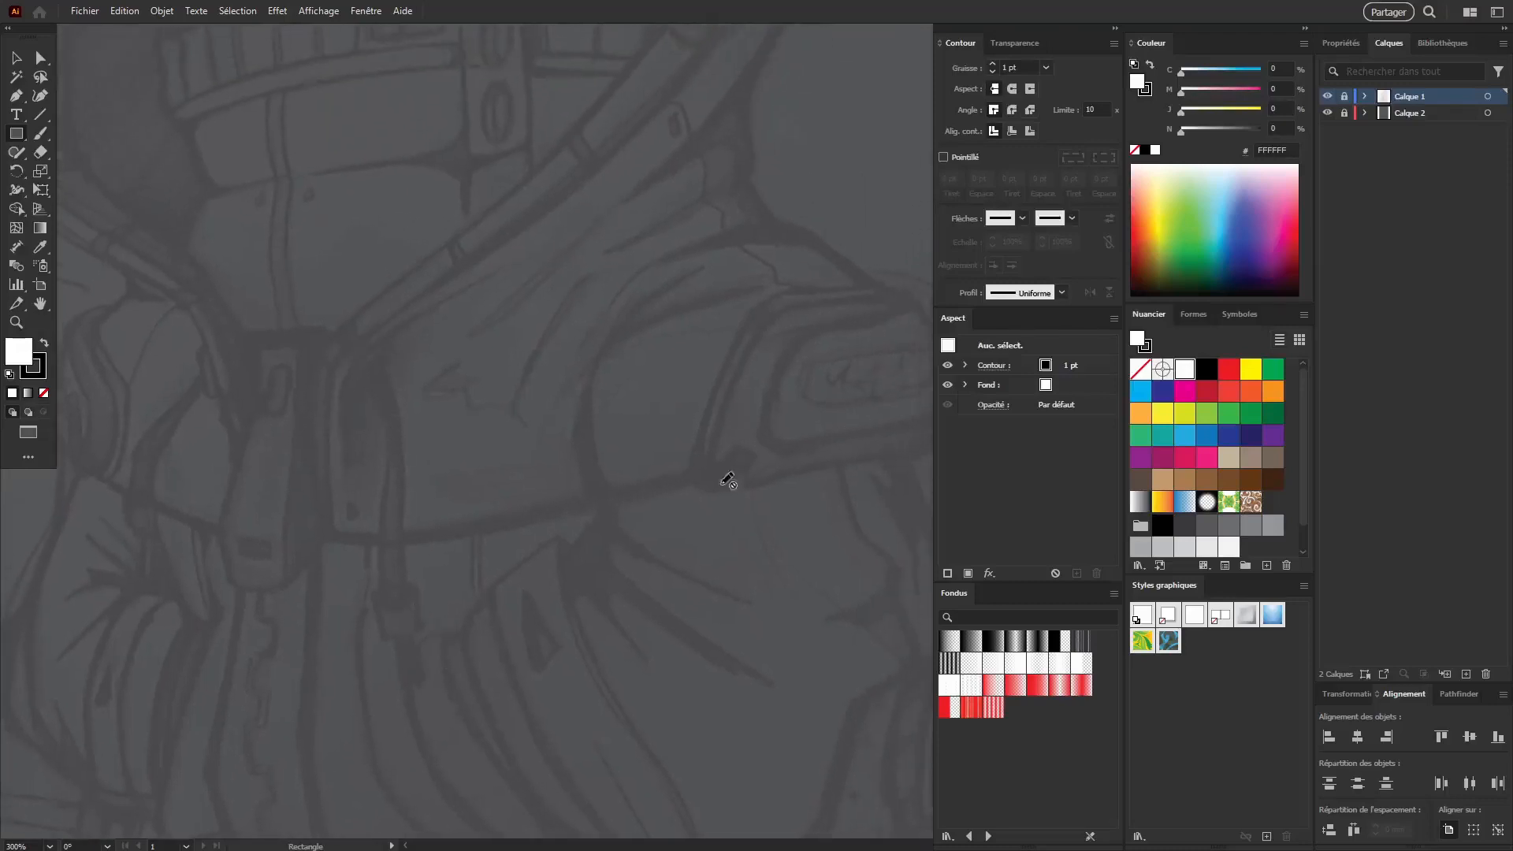
pyautogui.hotkey('ctrl', '-')
pyautogui.hotkey('ctrl', '-')
pyautogui.hotkey('ctrl', '-')
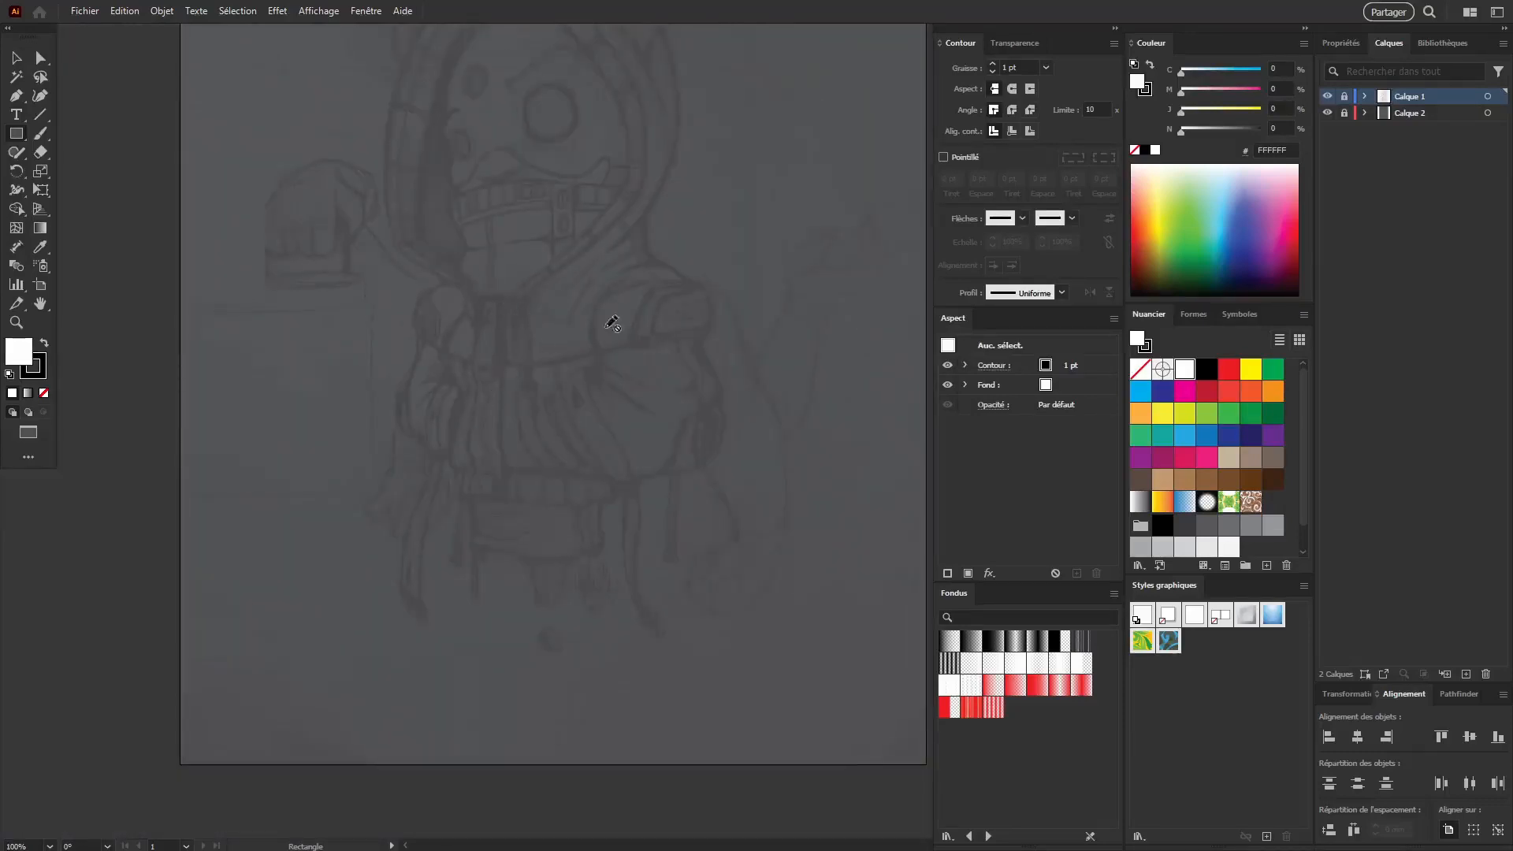
pyautogui.moveTo(565, 303); pyautogui.dragTo(572, 417)
pyautogui.moveTo(633, 243)
pyautogui.mouseDown()
pyautogui.moveTo(534, 362)
pyautogui.moveTo(528, 404)
pyautogui.mouseUp()
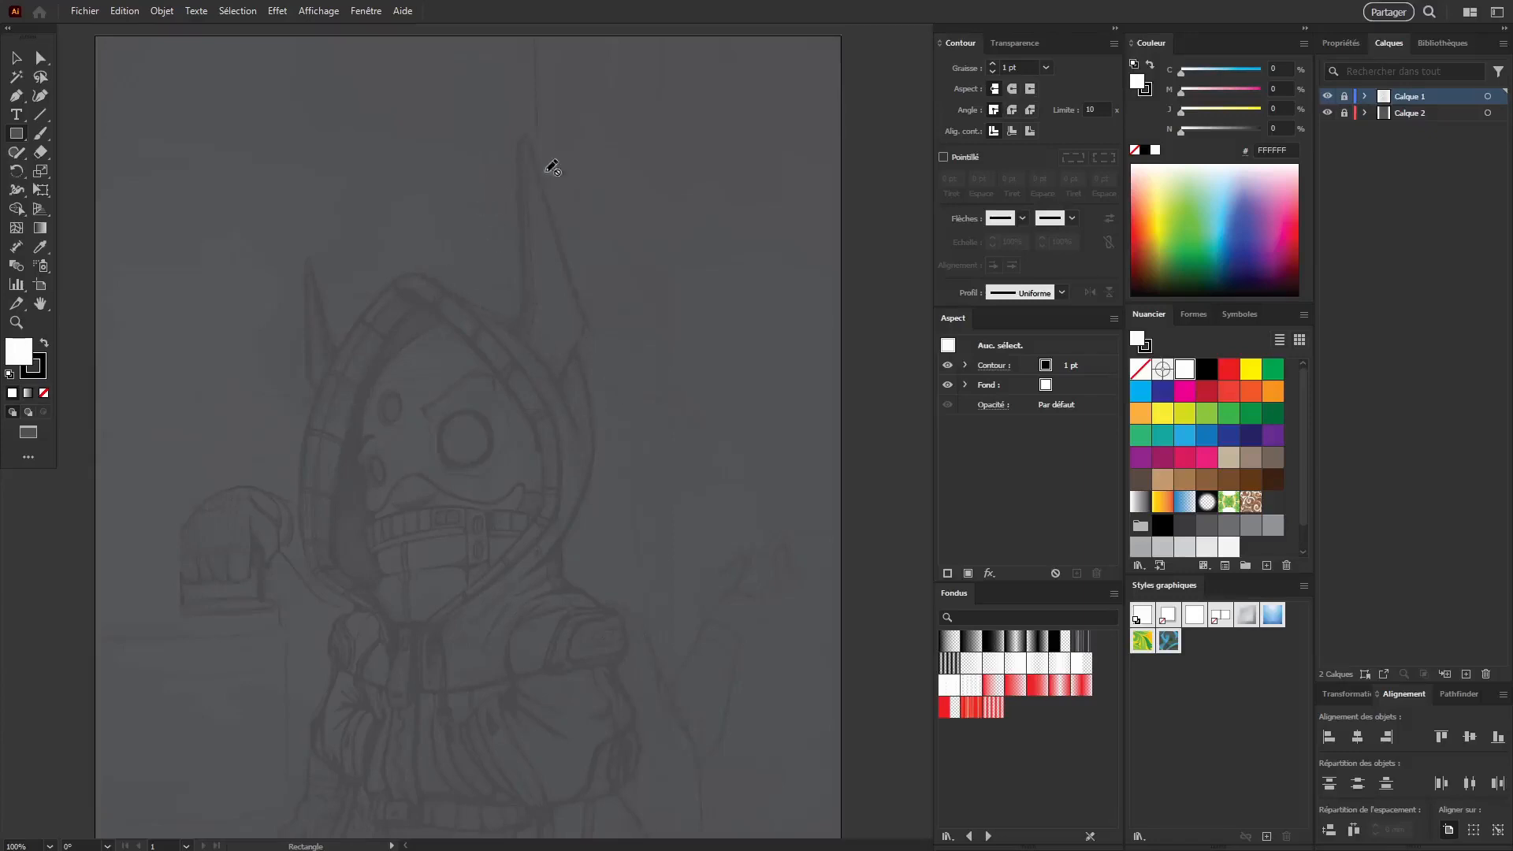
pyautogui.moveTo(523, 611); pyautogui.dragTo(670, 447)
pyautogui.scroll(4, 534, 524)
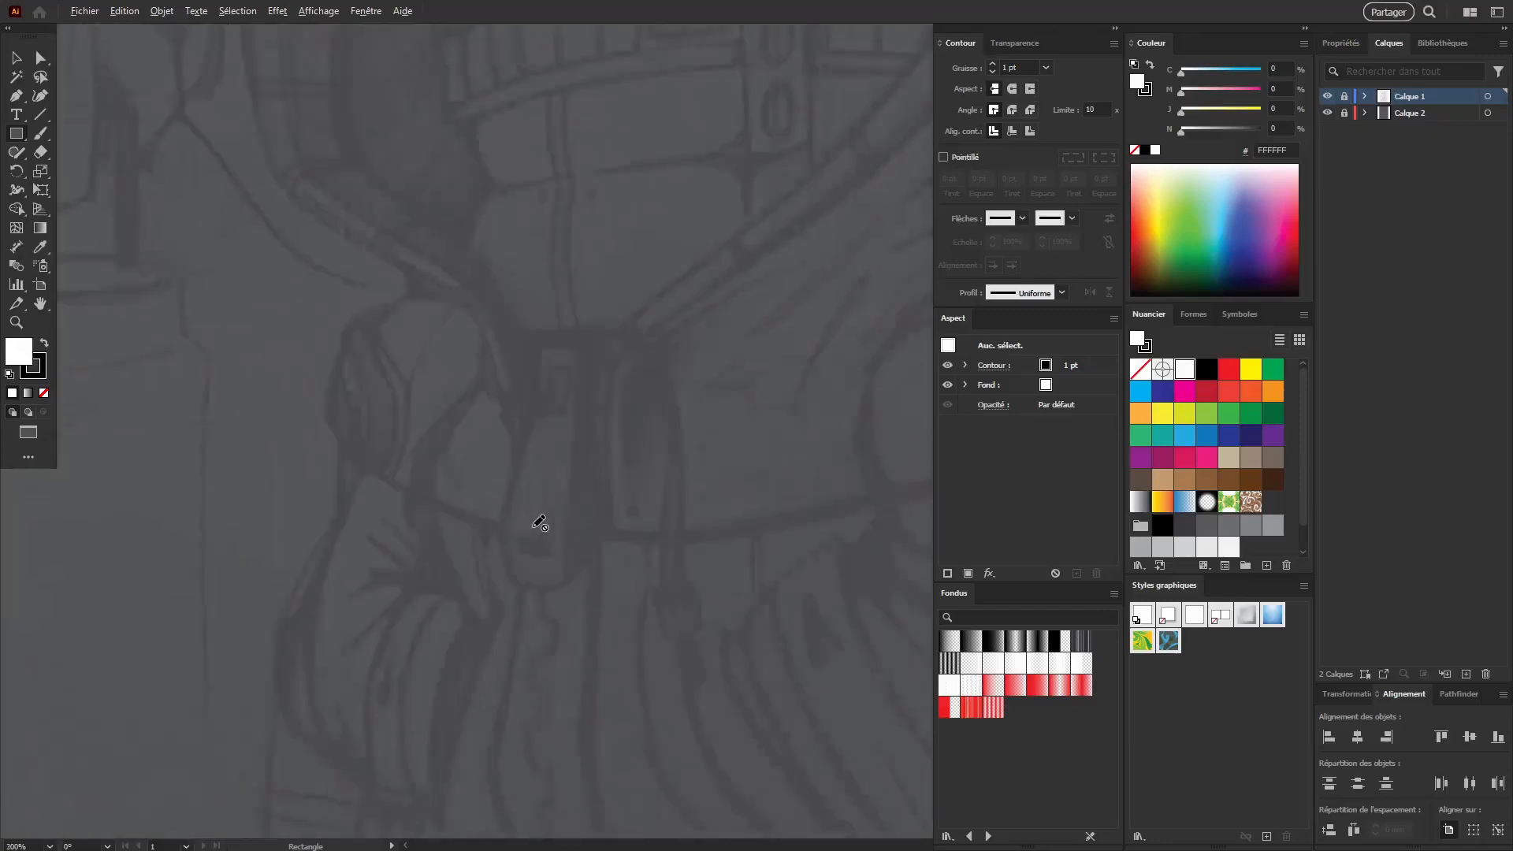
pyautogui.moveTo(631, 555); pyautogui.dragTo(542, 580)
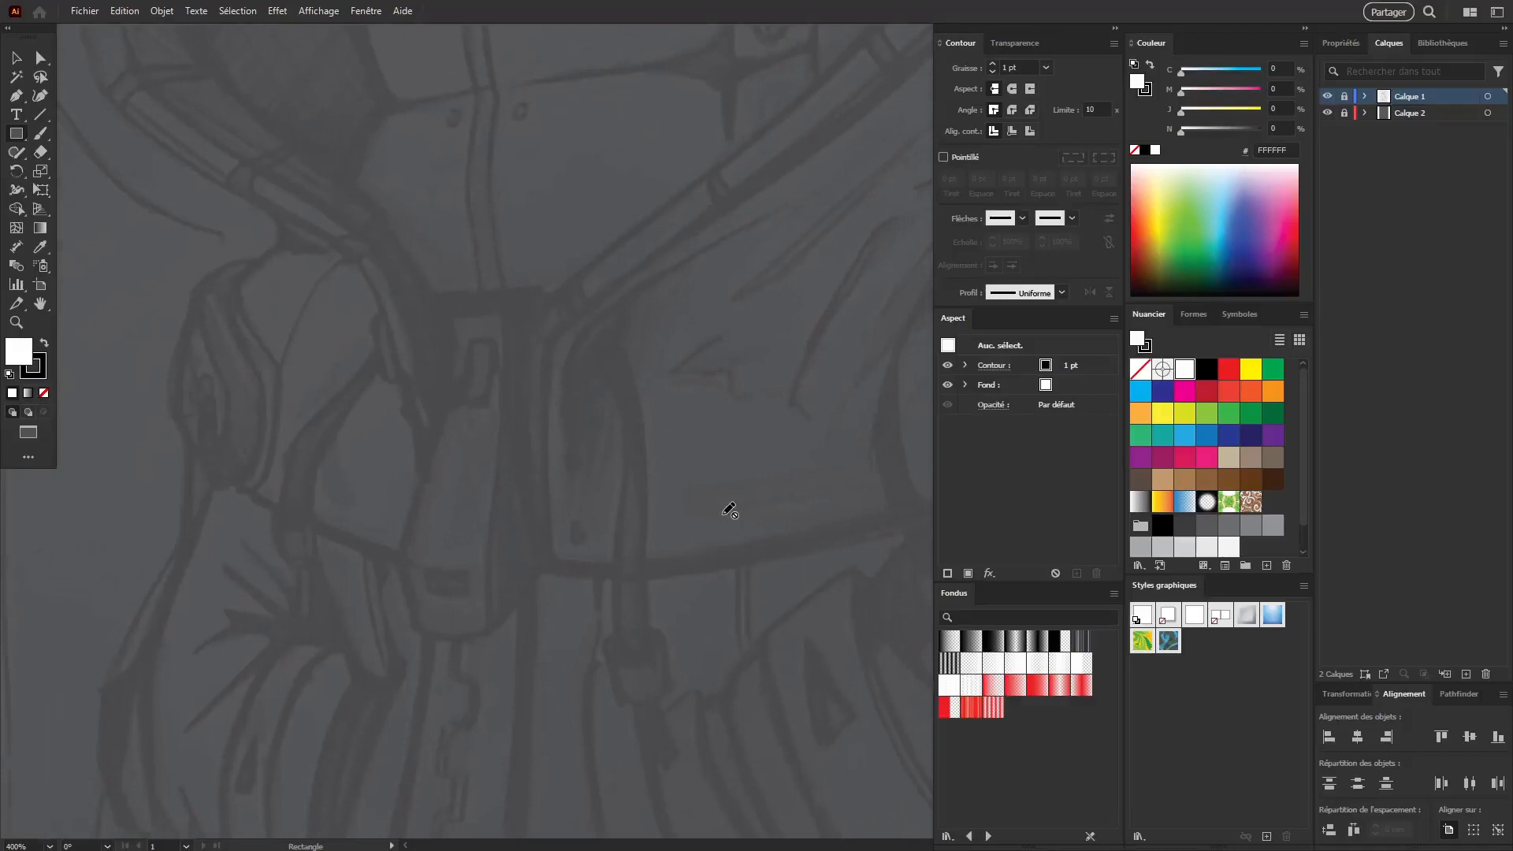
# Step: Rename the layer Calque 2 as fond and add a new layer named zipp above it
pyautogui.click(7, 96)
pyautogui.click(1420, 117)
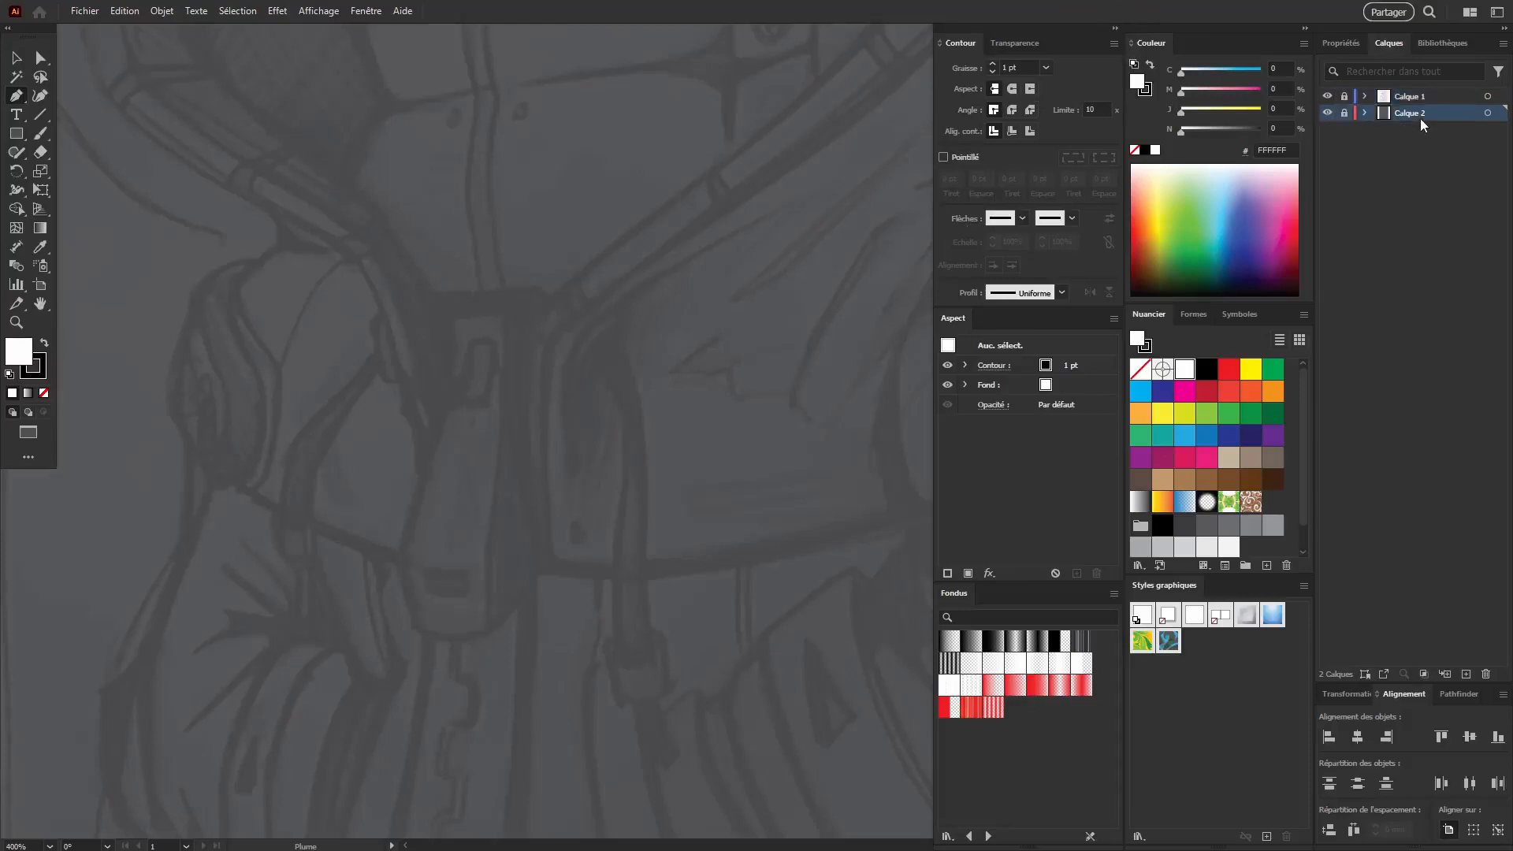
pyautogui.doubleClick(1410, 112)
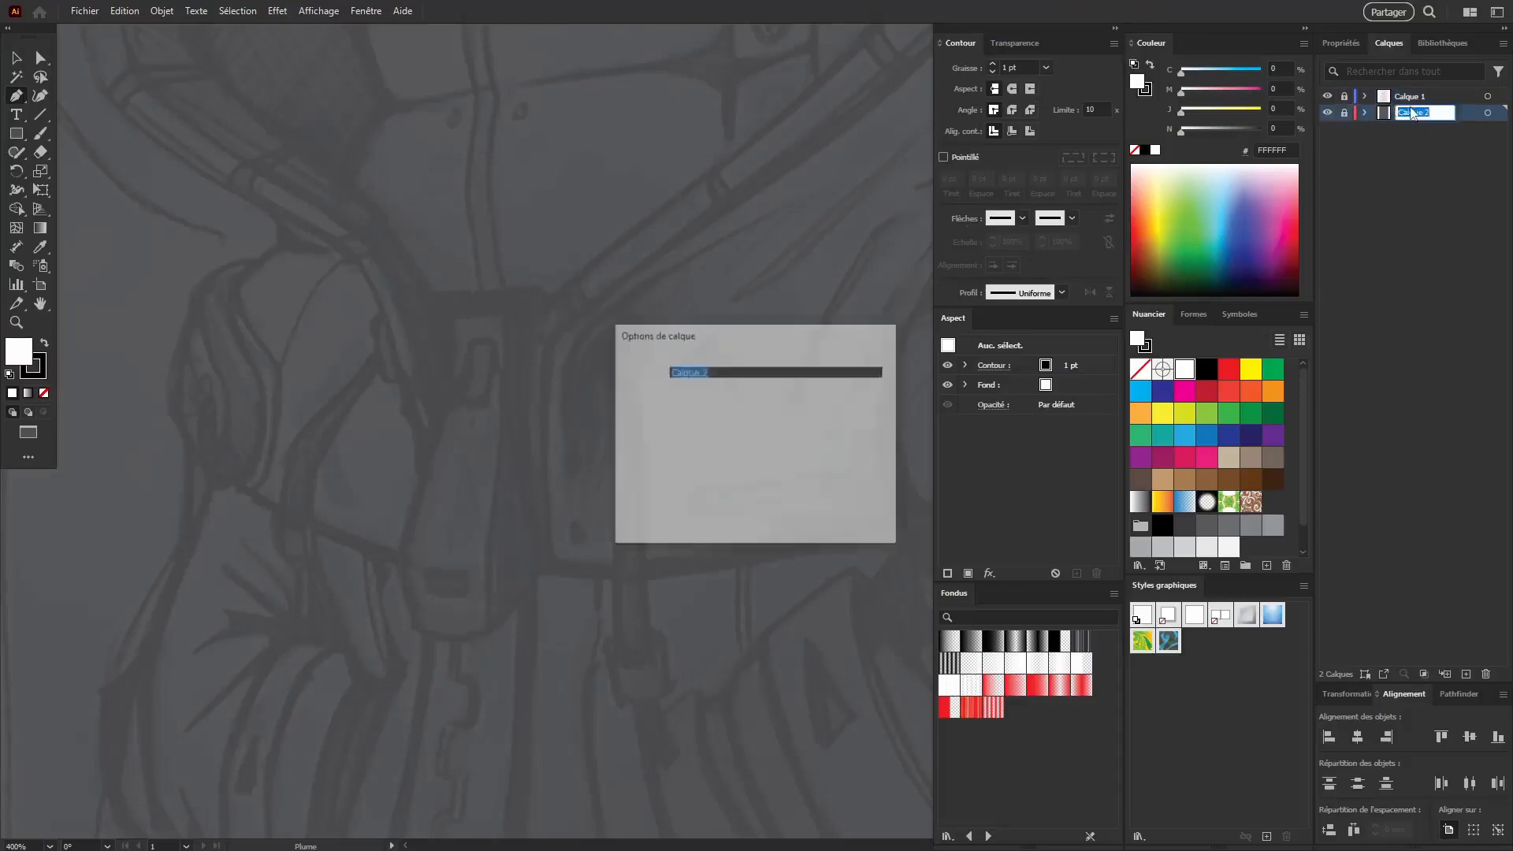
pyautogui.write('fond')
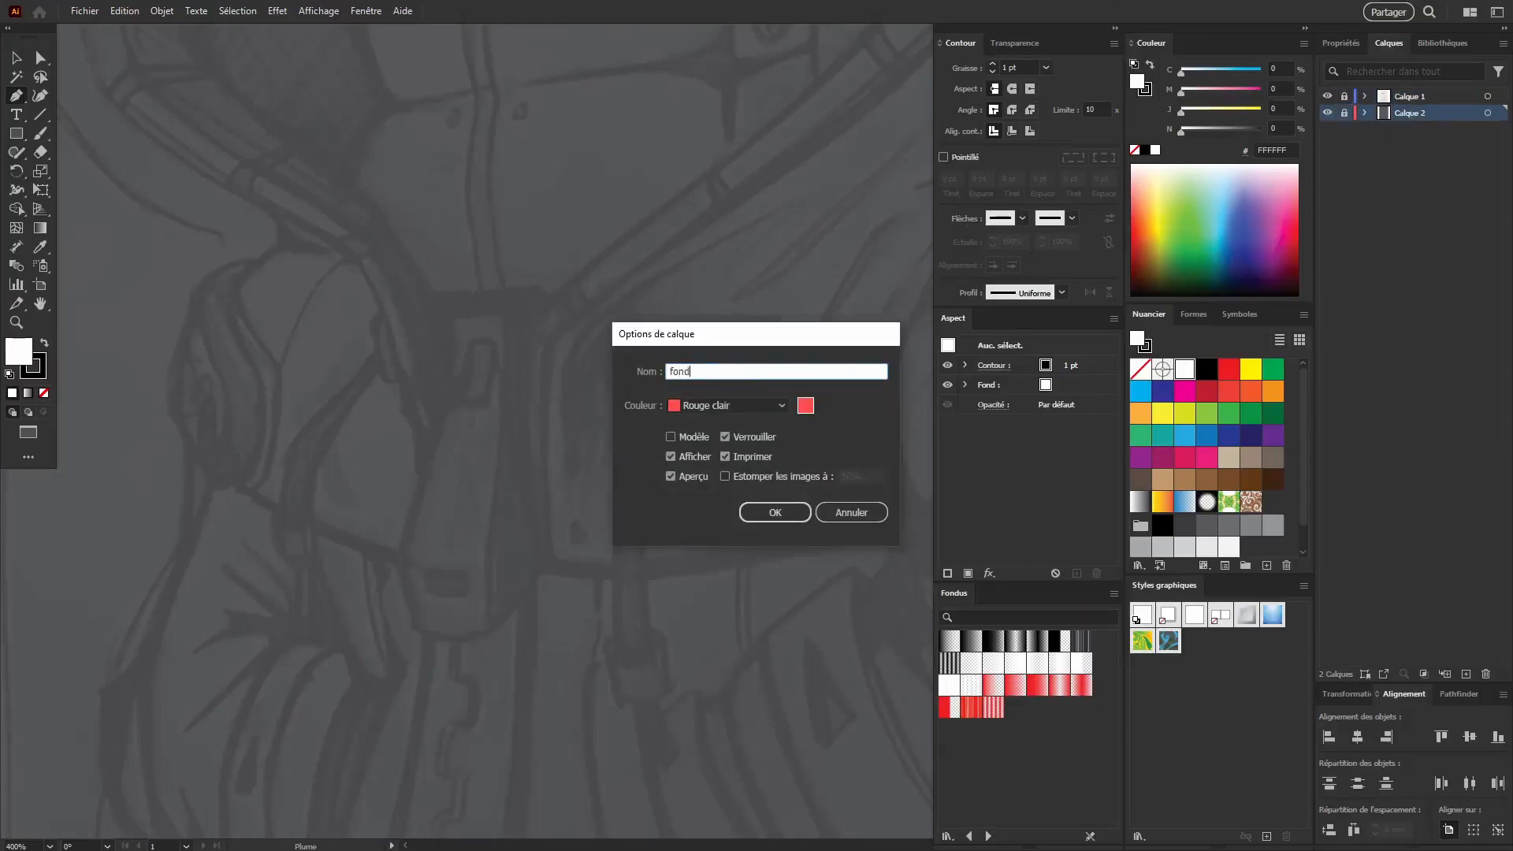
pyautogui.press('Return')
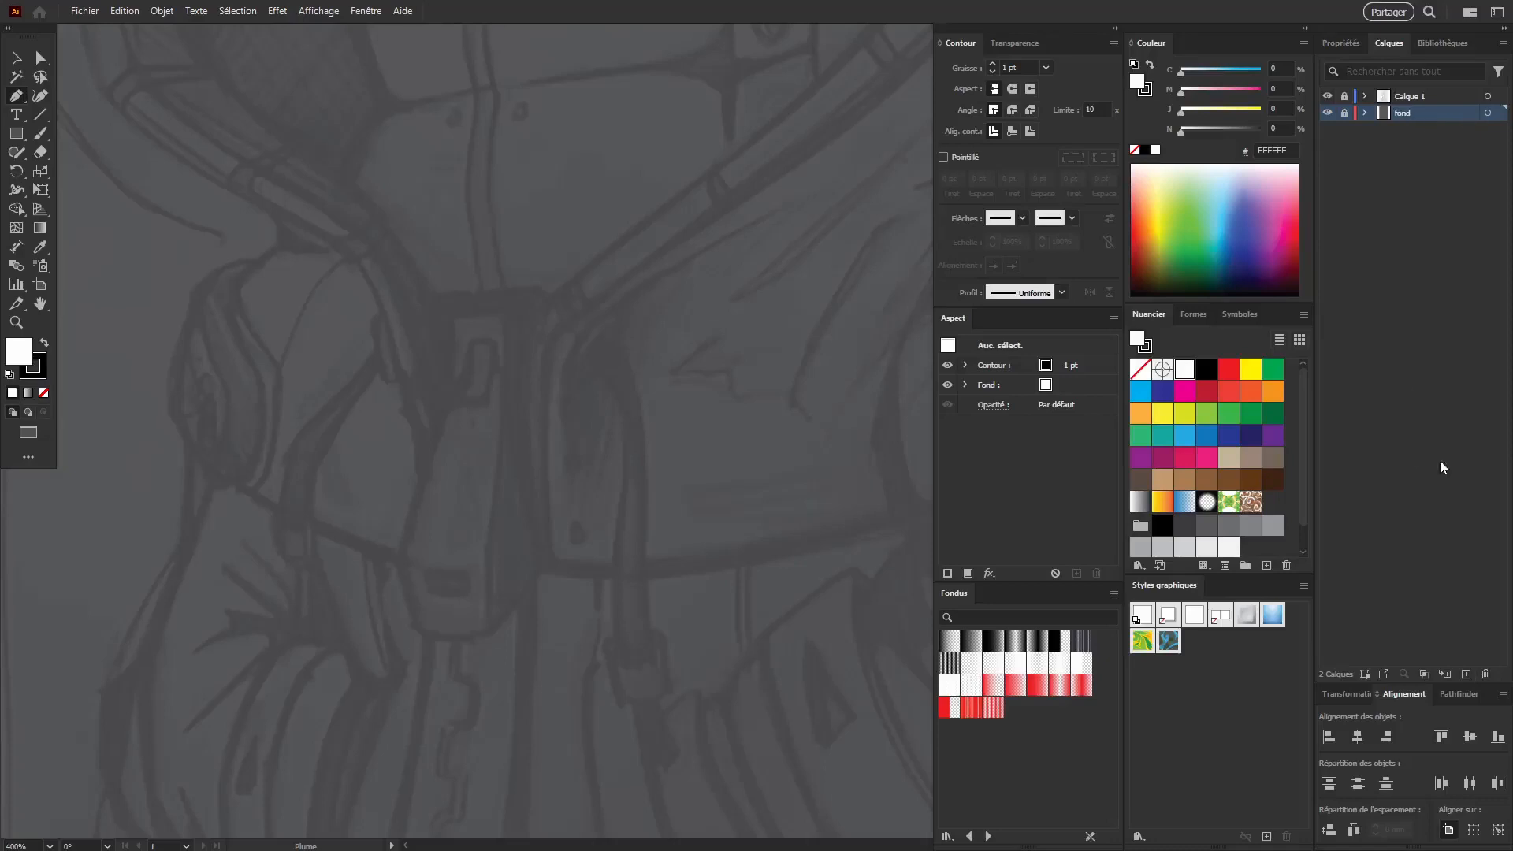
pyautogui.click(1465, 674)
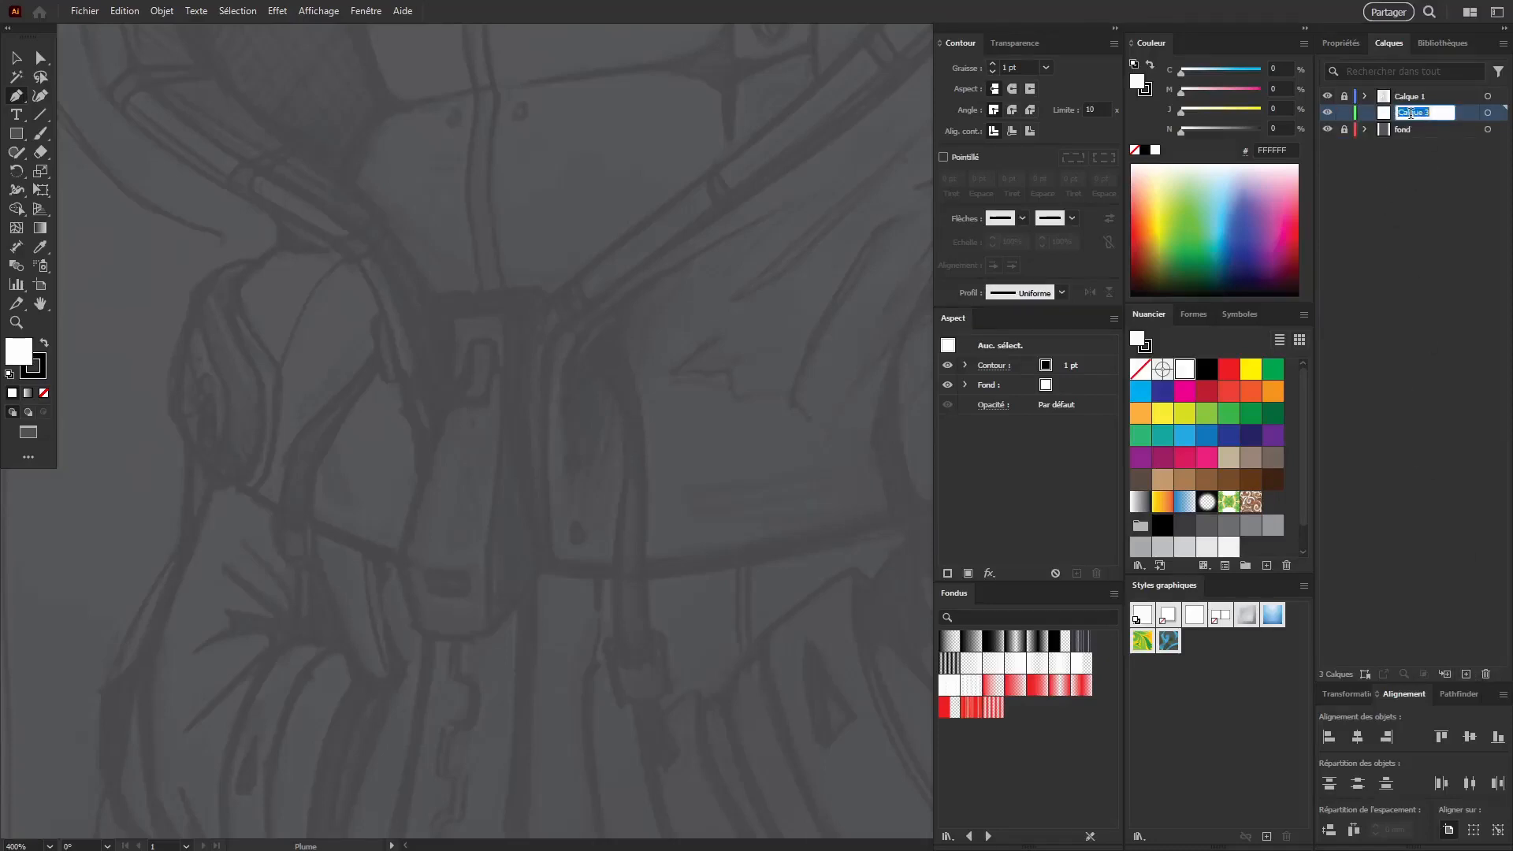
pyautogui.write('zipp')
# Step: Trace the small tab at the top of the zipper pull as a closed five-point shape with the Pen tool
pyautogui.moveTo(465, 340); pyautogui.dragTo(591, 351)
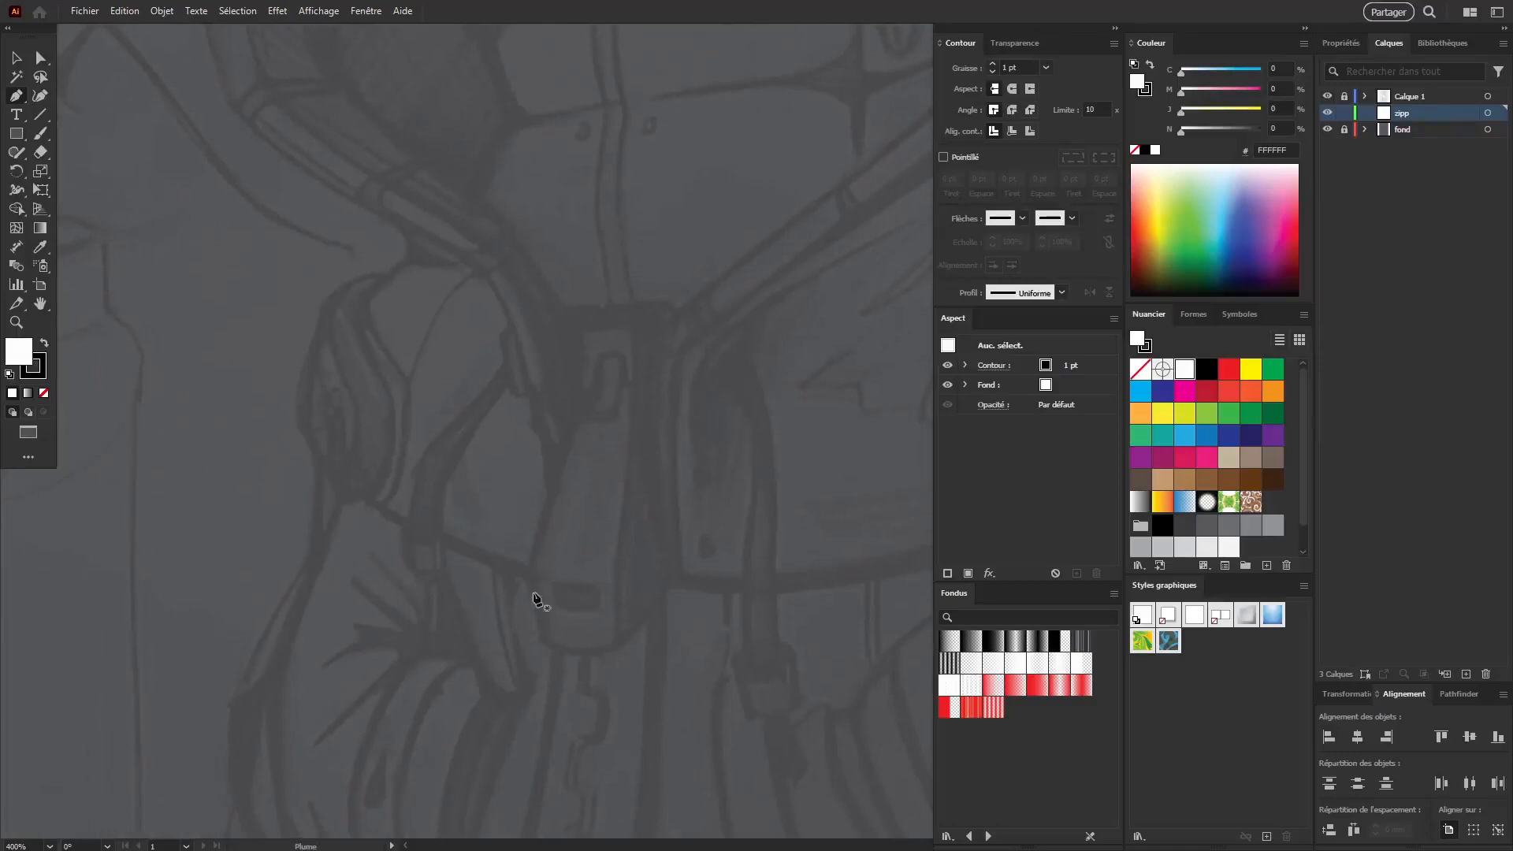
pyautogui.click(590, 421)
pyautogui.click(598, 349)
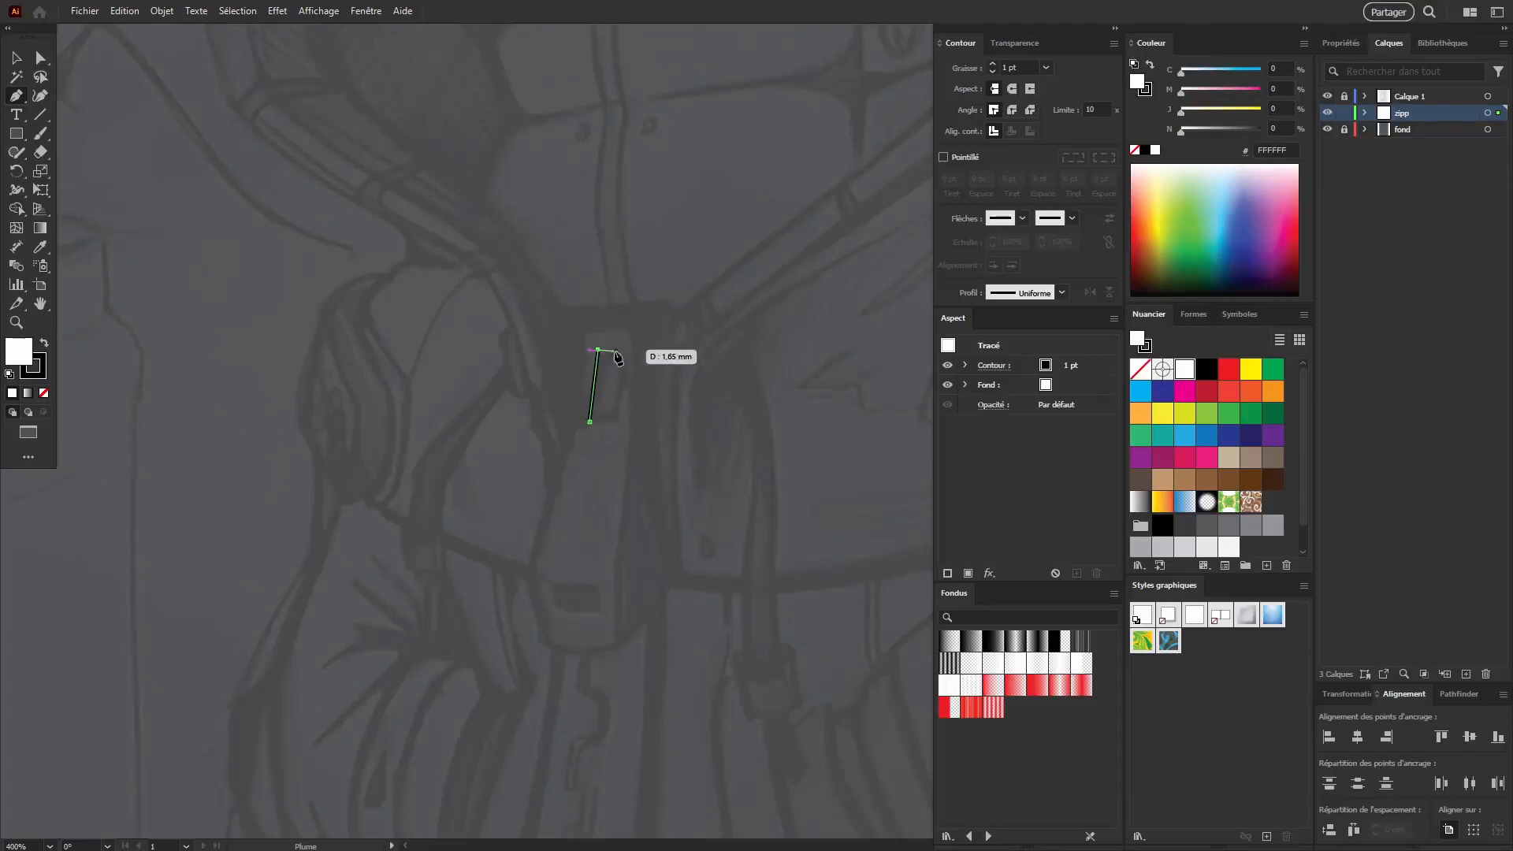
pyautogui.rightClick(621, 351)
pyautogui.click(620, 349)
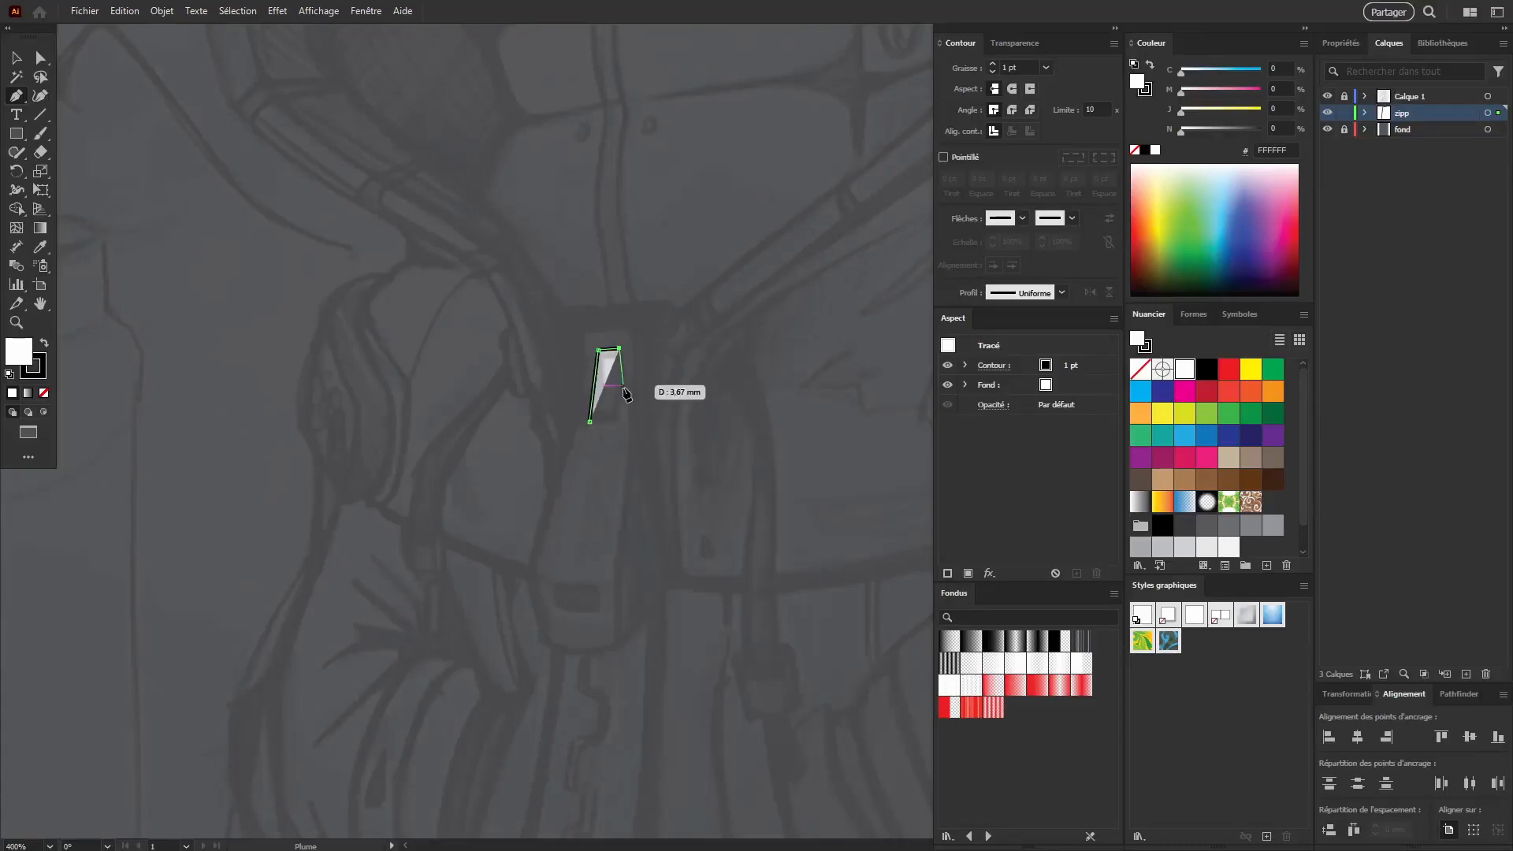
pyautogui.click(623, 386)
pyautogui.click(617, 421)
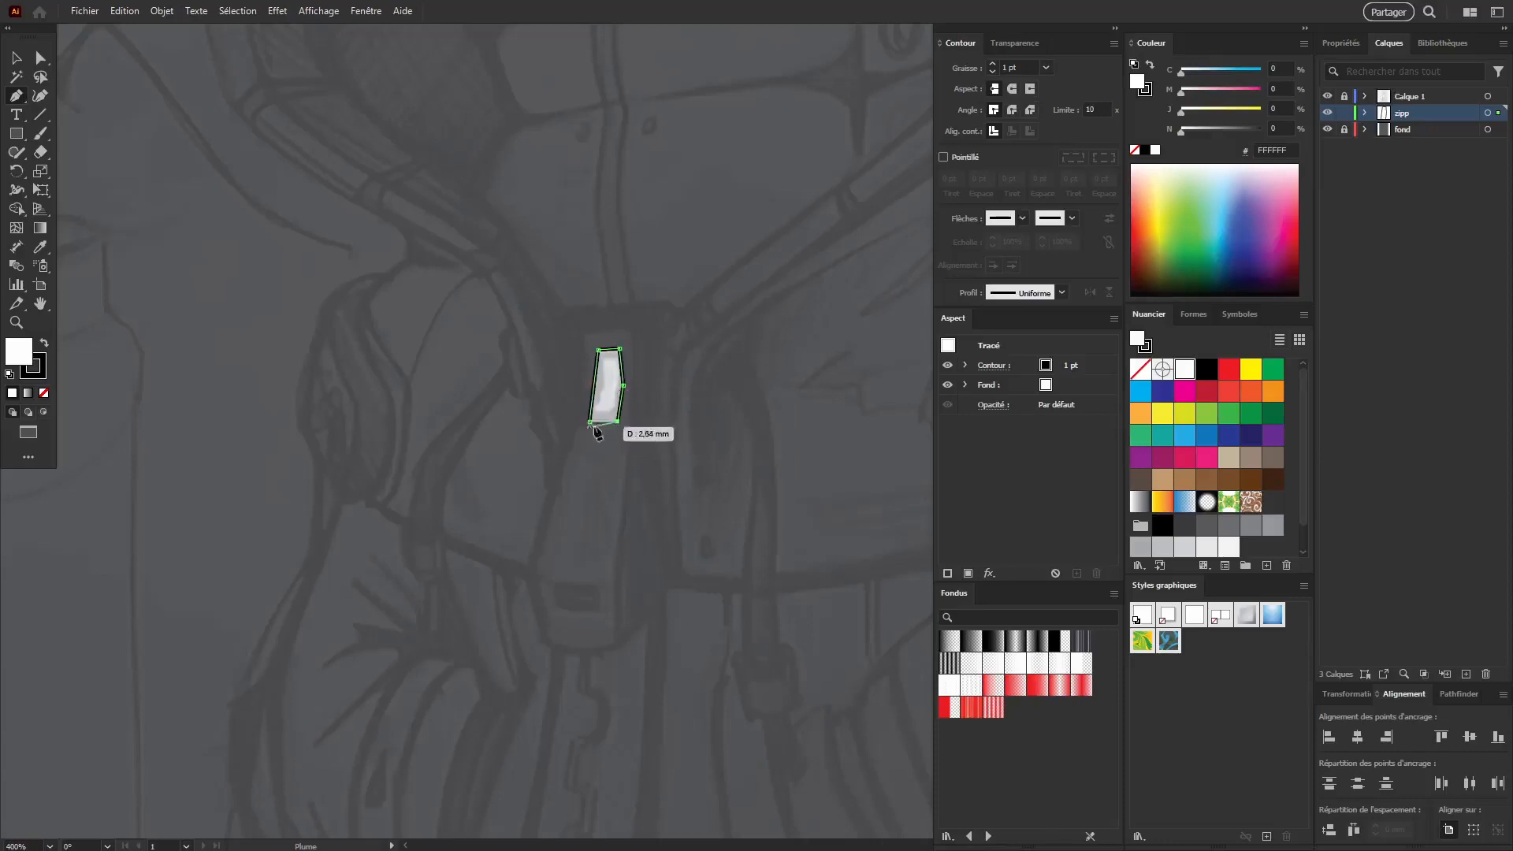
pyautogui.click(598, 426)
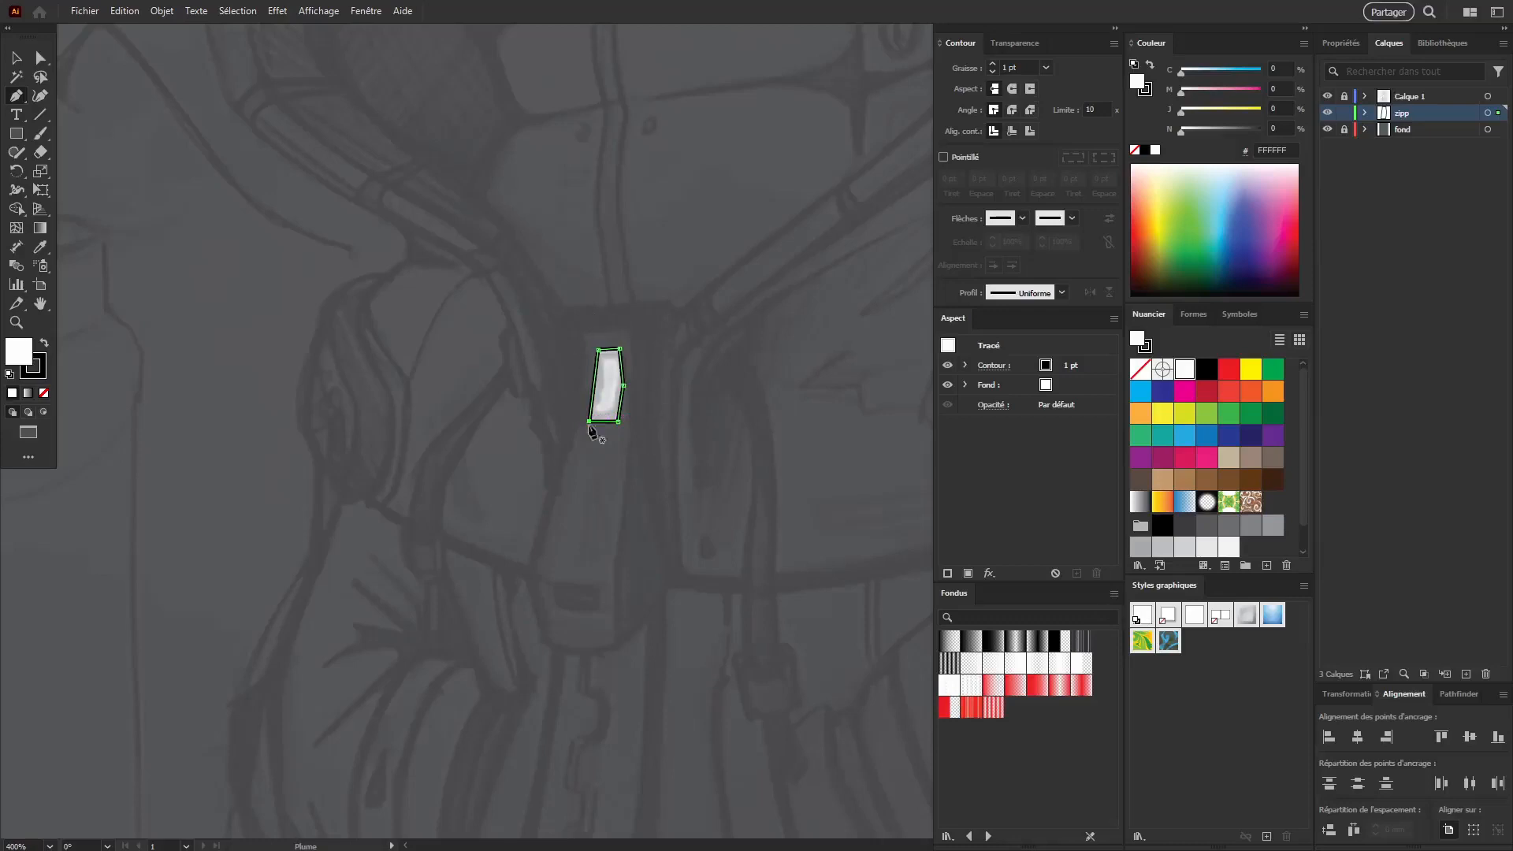
# Step: Align the small tab's stroke to the inside of its path and deselect it
pyautogui.click(1078, 368)
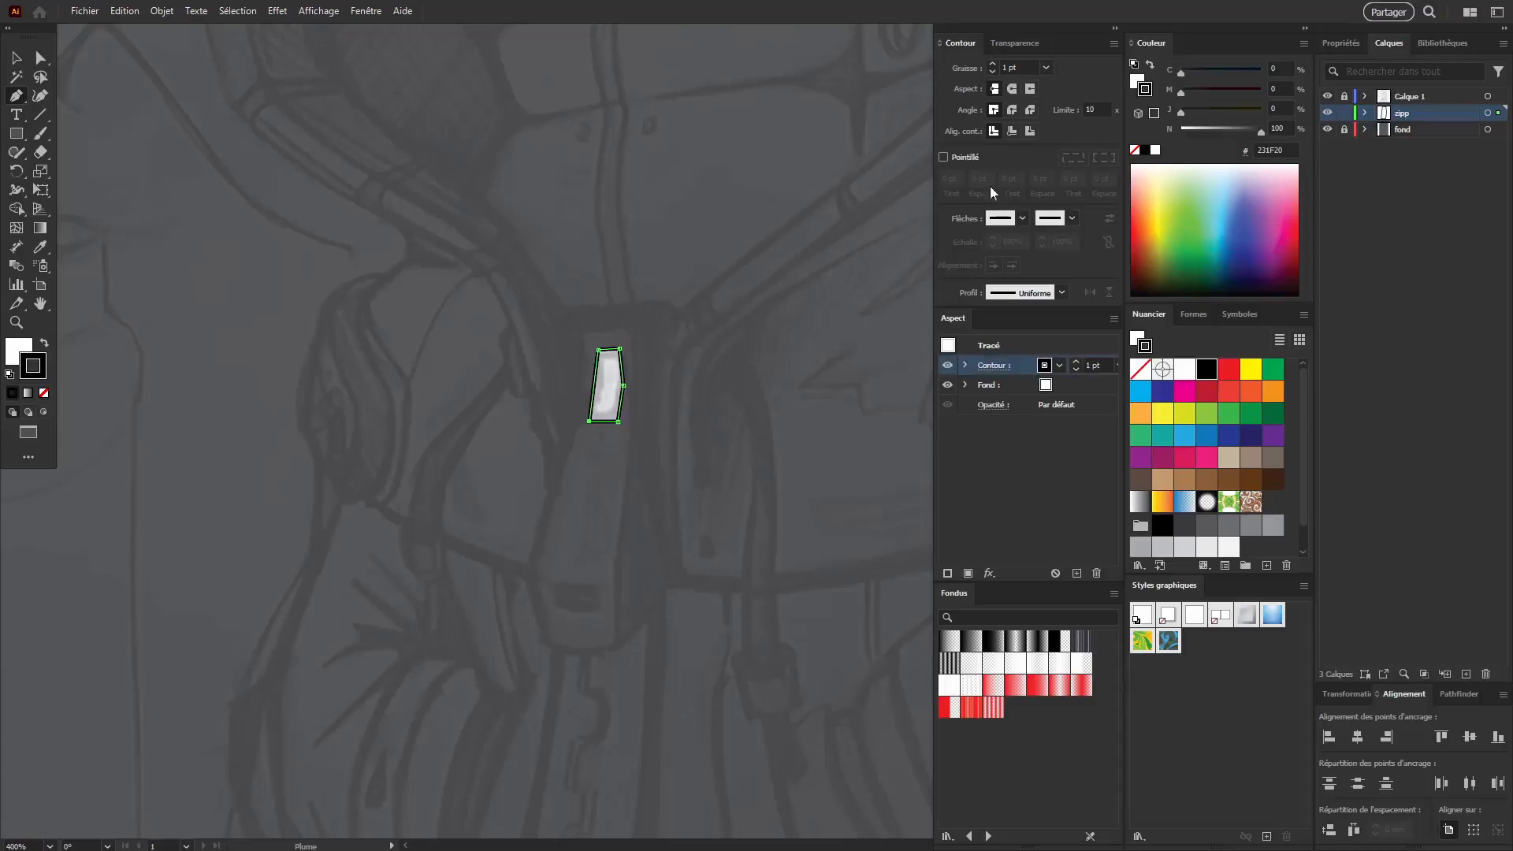
pyautogui.click(1012, 132)
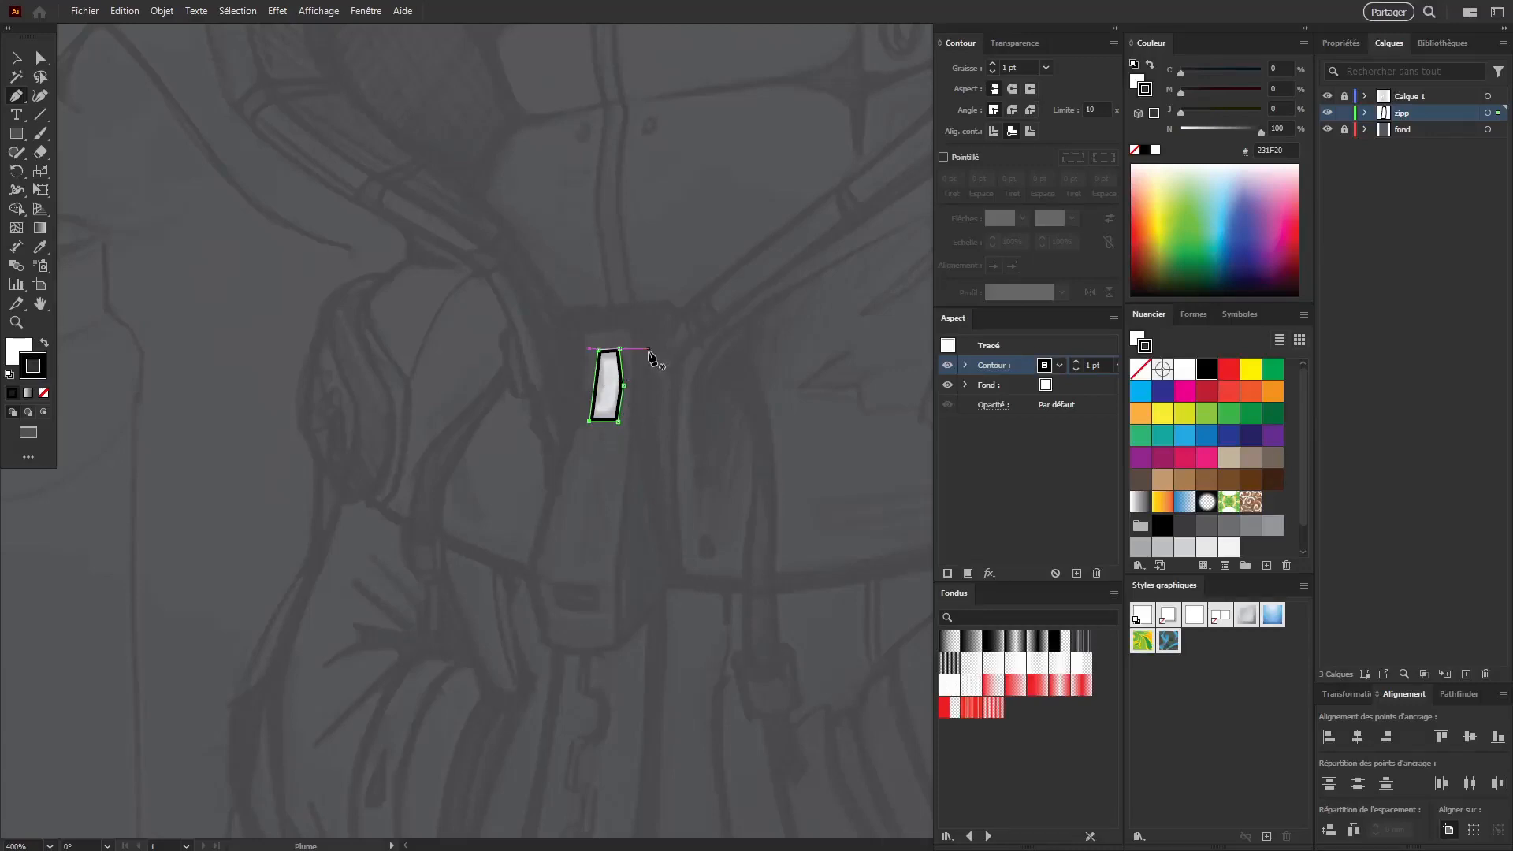
pyautogui.keyDown('ctrl'); pyautogui.click(537, 382); pyautogui.keyUp('ctrl')
pyautogui.scroll(2, 535, 382)
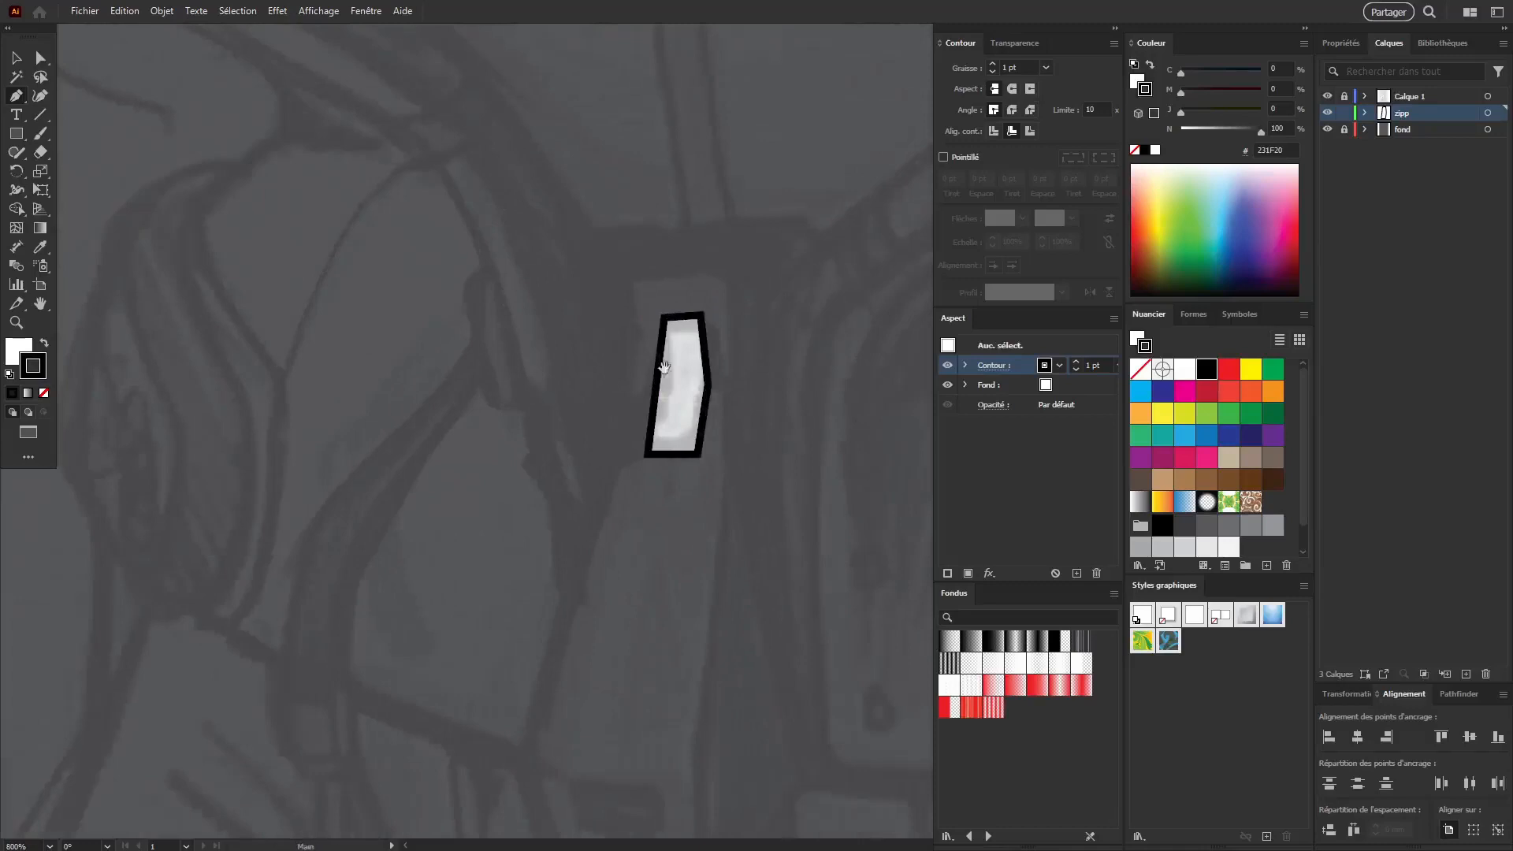
pyautogui.moveTo(632, 384); pyautogui.dragTo(478, 395)
pyautogui.click(551, 326)
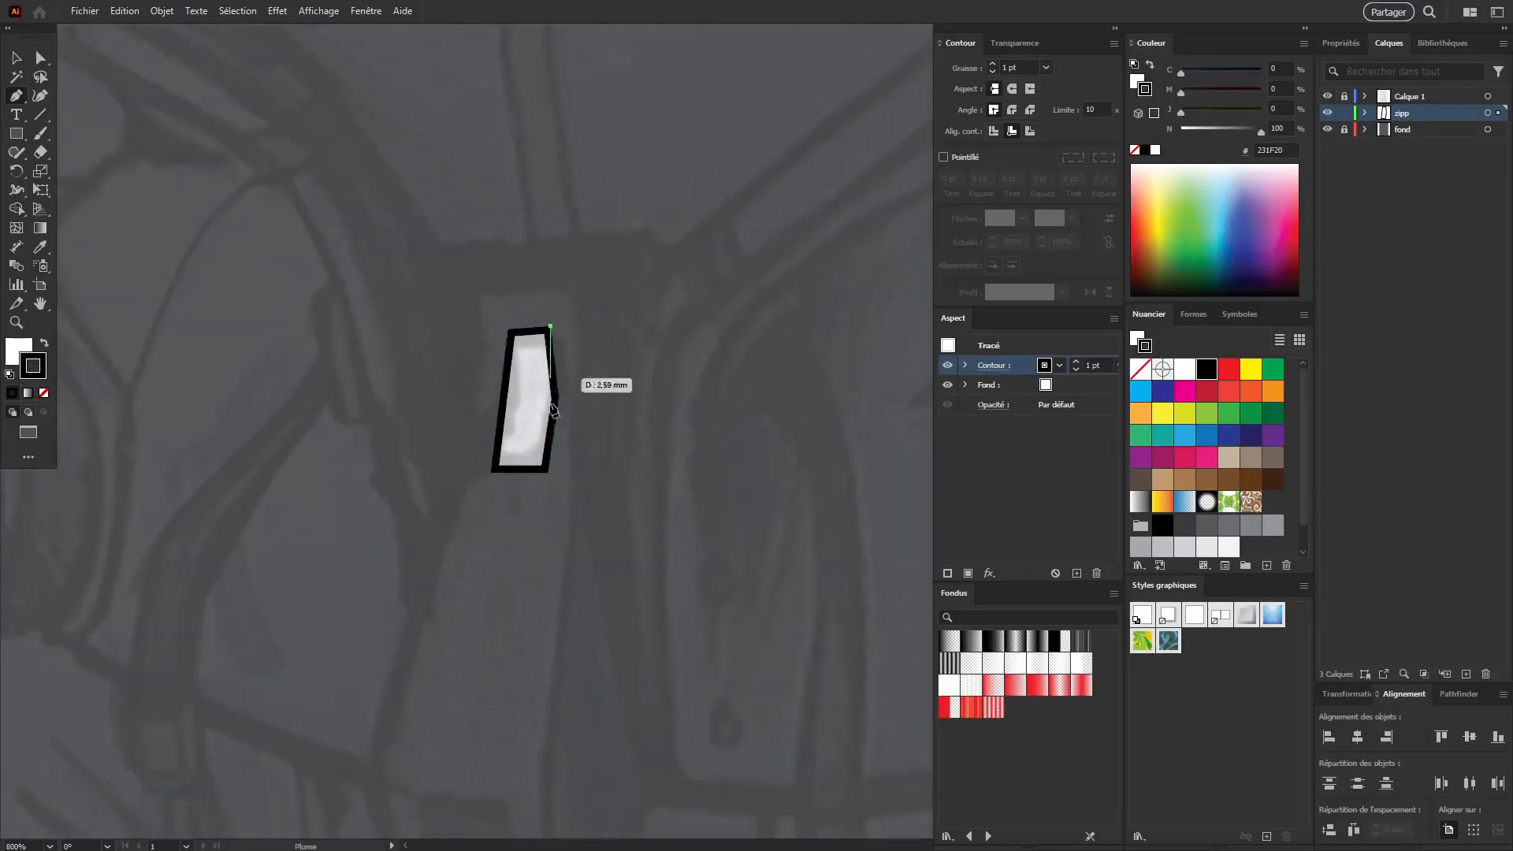
pyautogui.click(549, 472)
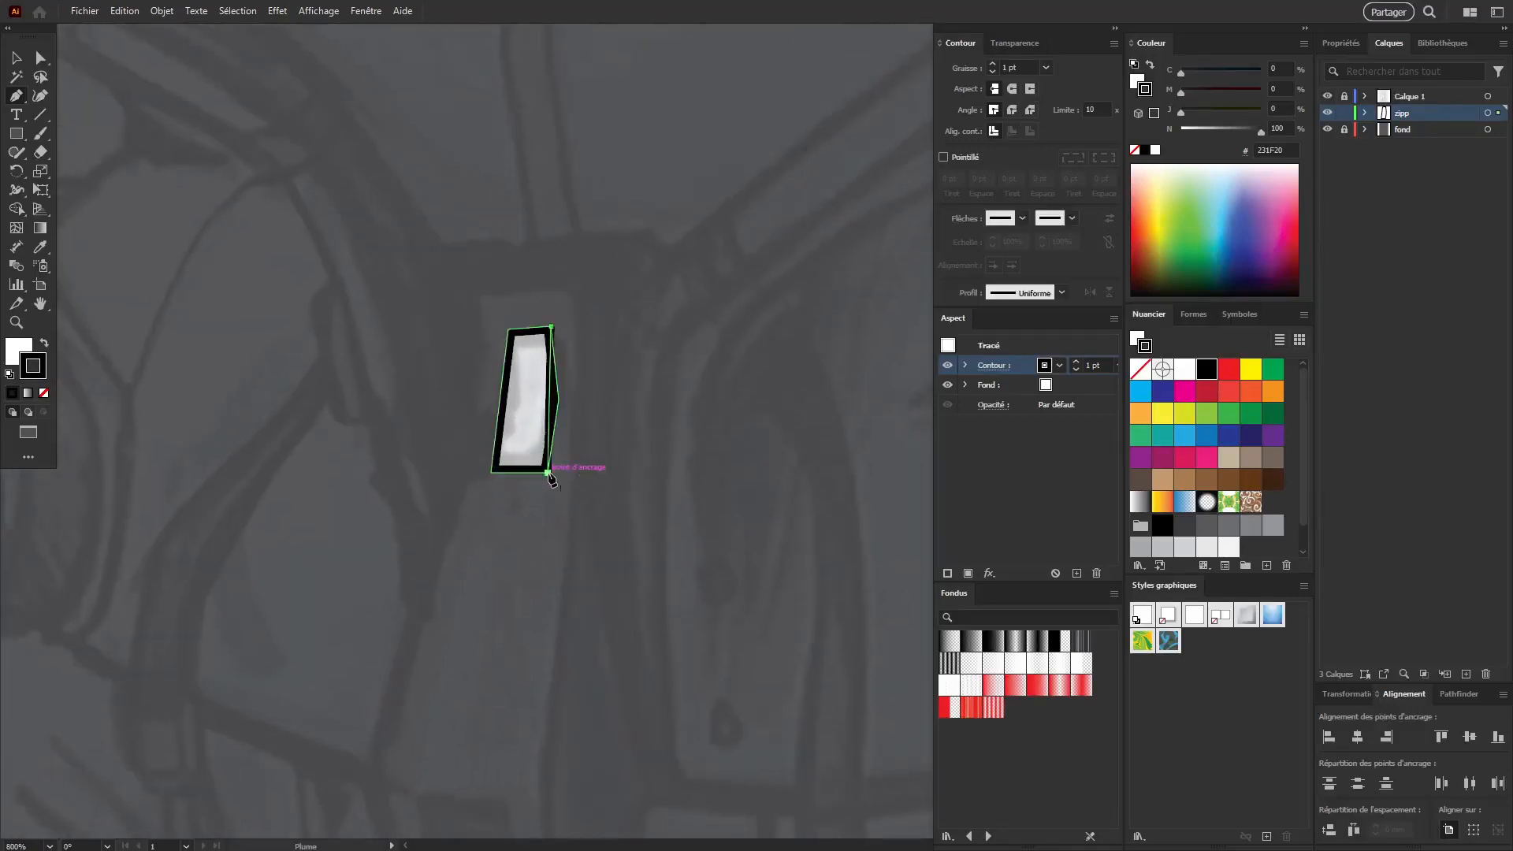
pyautogui.keyDown('ctrl'); pyautogui.click(637, 432); pyautogui.keyUp('ctrl')
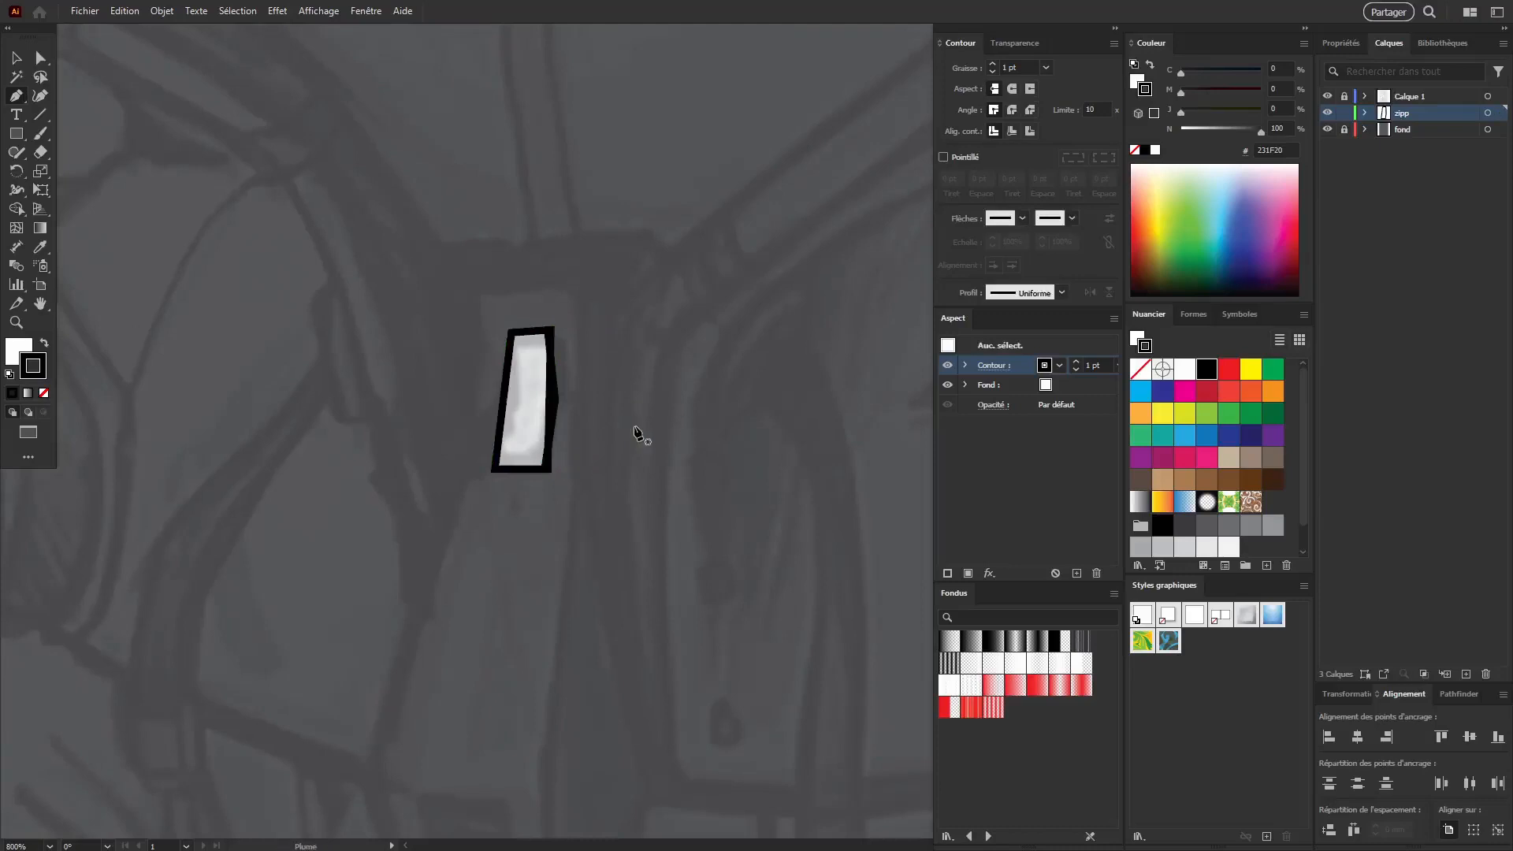
pyautogui.keyDown('ctrl'); pyautogui.click(551, 356); pyautogui.keyUp('ctrl')
pyautogui.press('Delete')
# Step: Lock the tab path, trace the zipper pull's body as a closed seven-point shape and place it beneath the tab
pyautogui.scroll(-1, 618, 416)
pyautogui.scroll(-3, 612, 490)
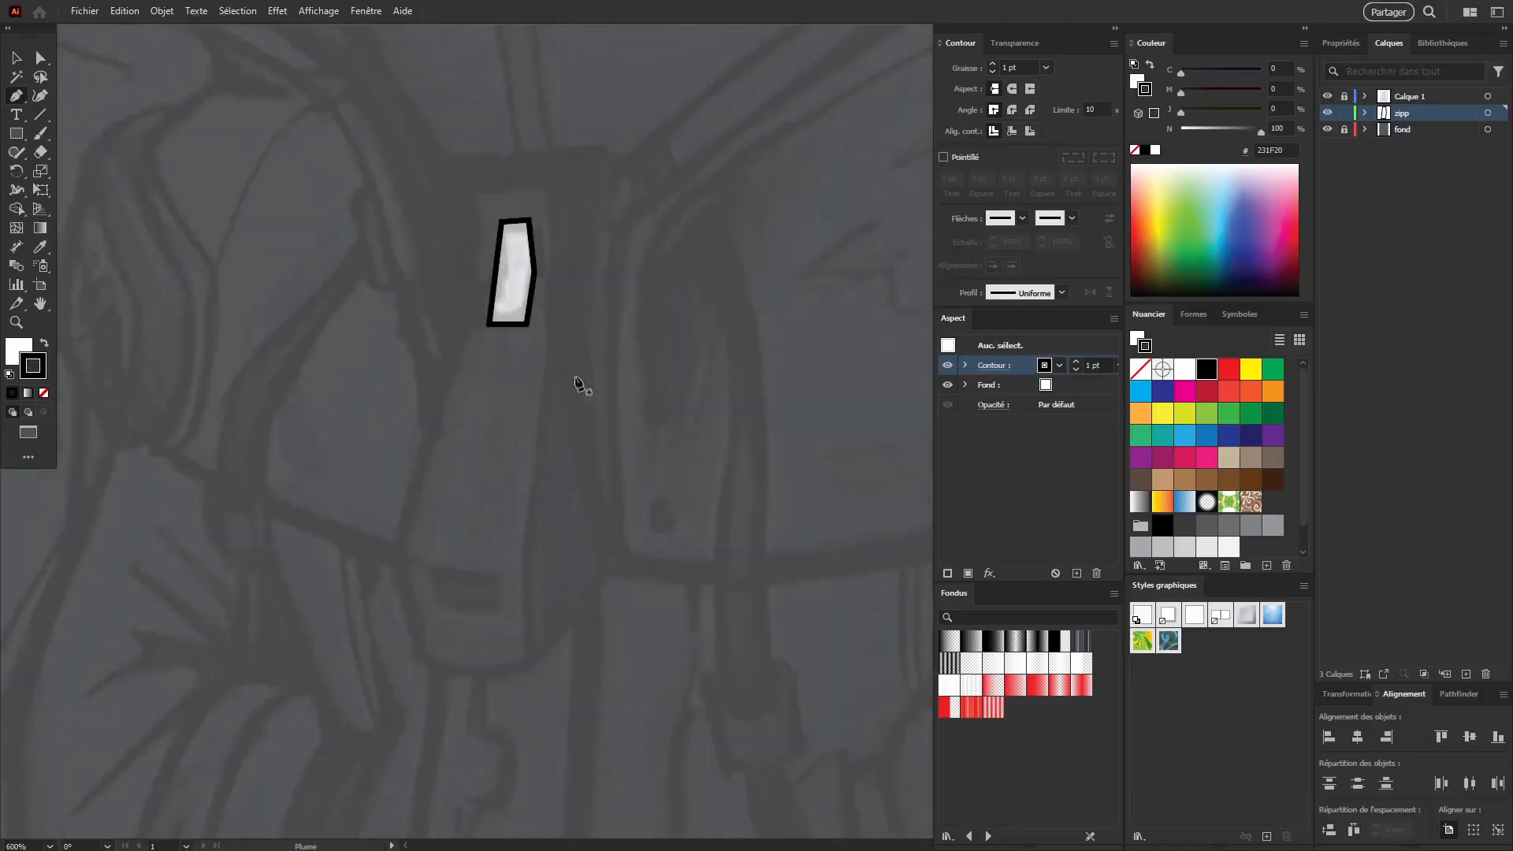
pyautogui.click(1366, 112)
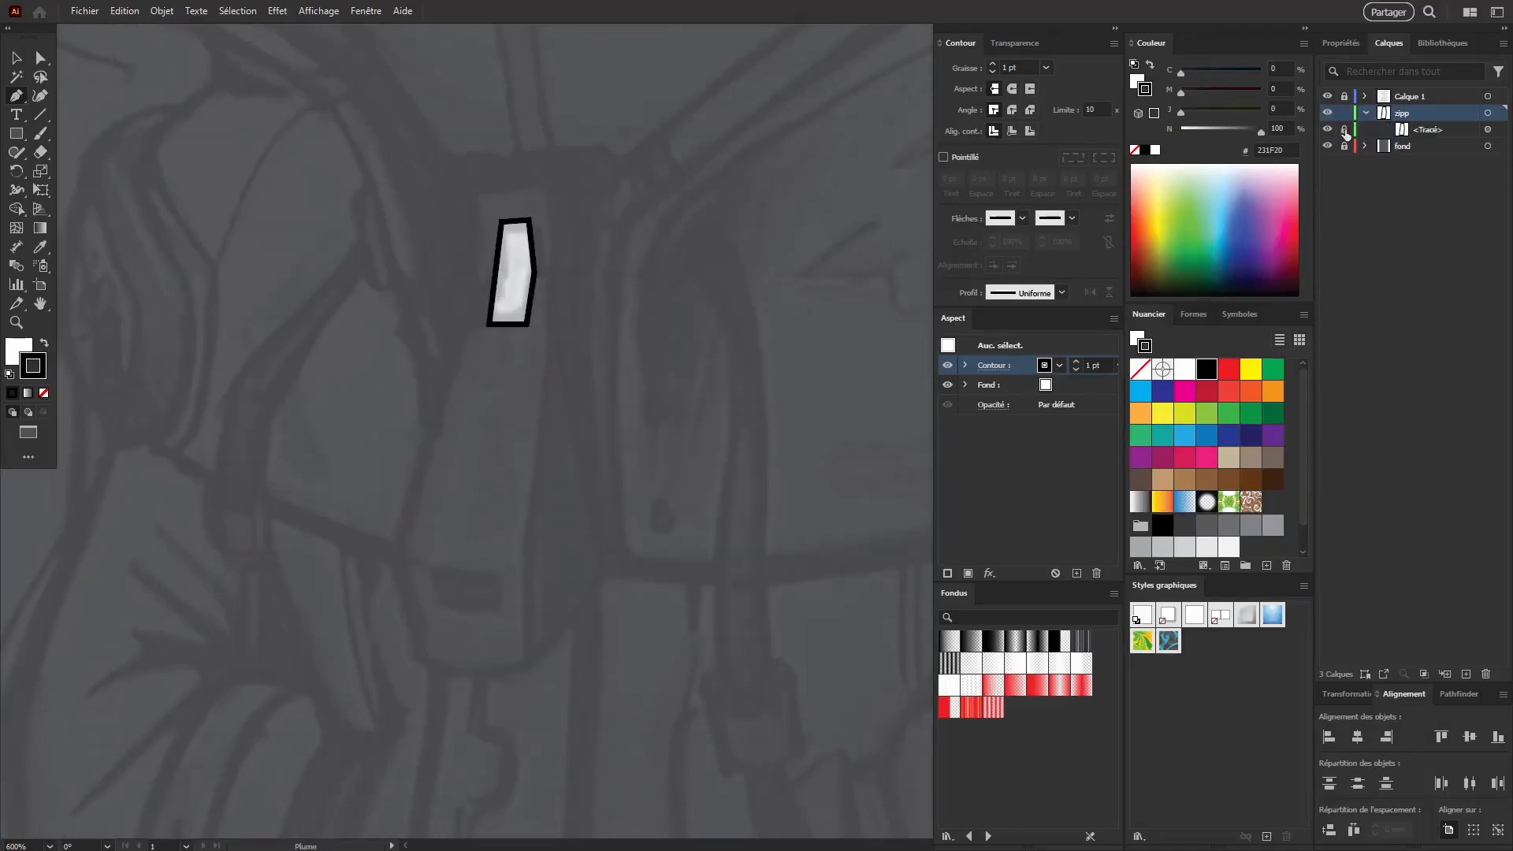
pyautogui.click(477, 281)
pyautogui.click(552, 277)
pyautogui.click(568, 292)
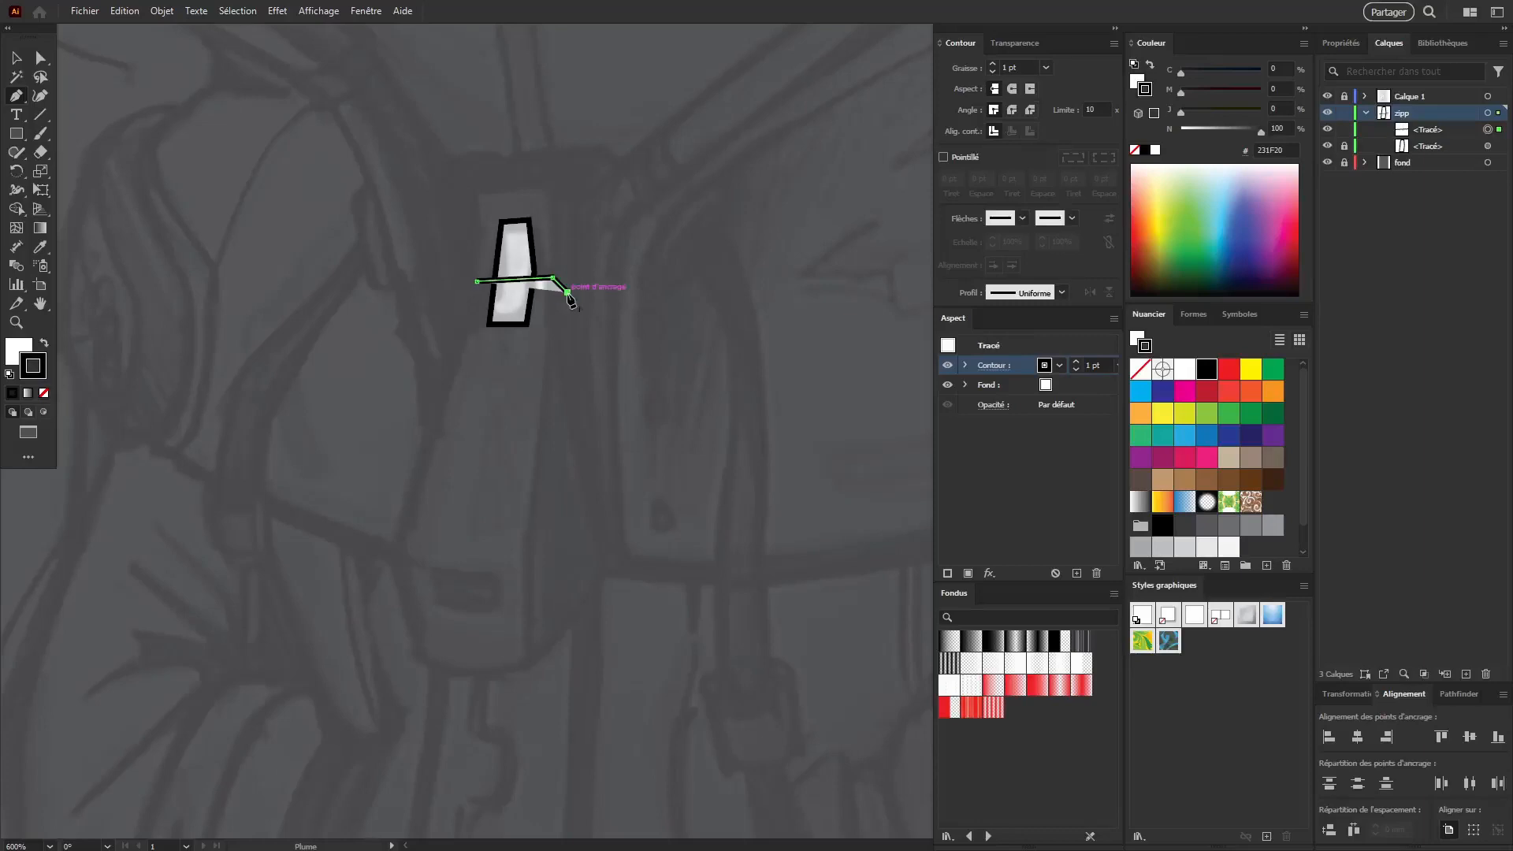
pyautogui.click(611, 573)
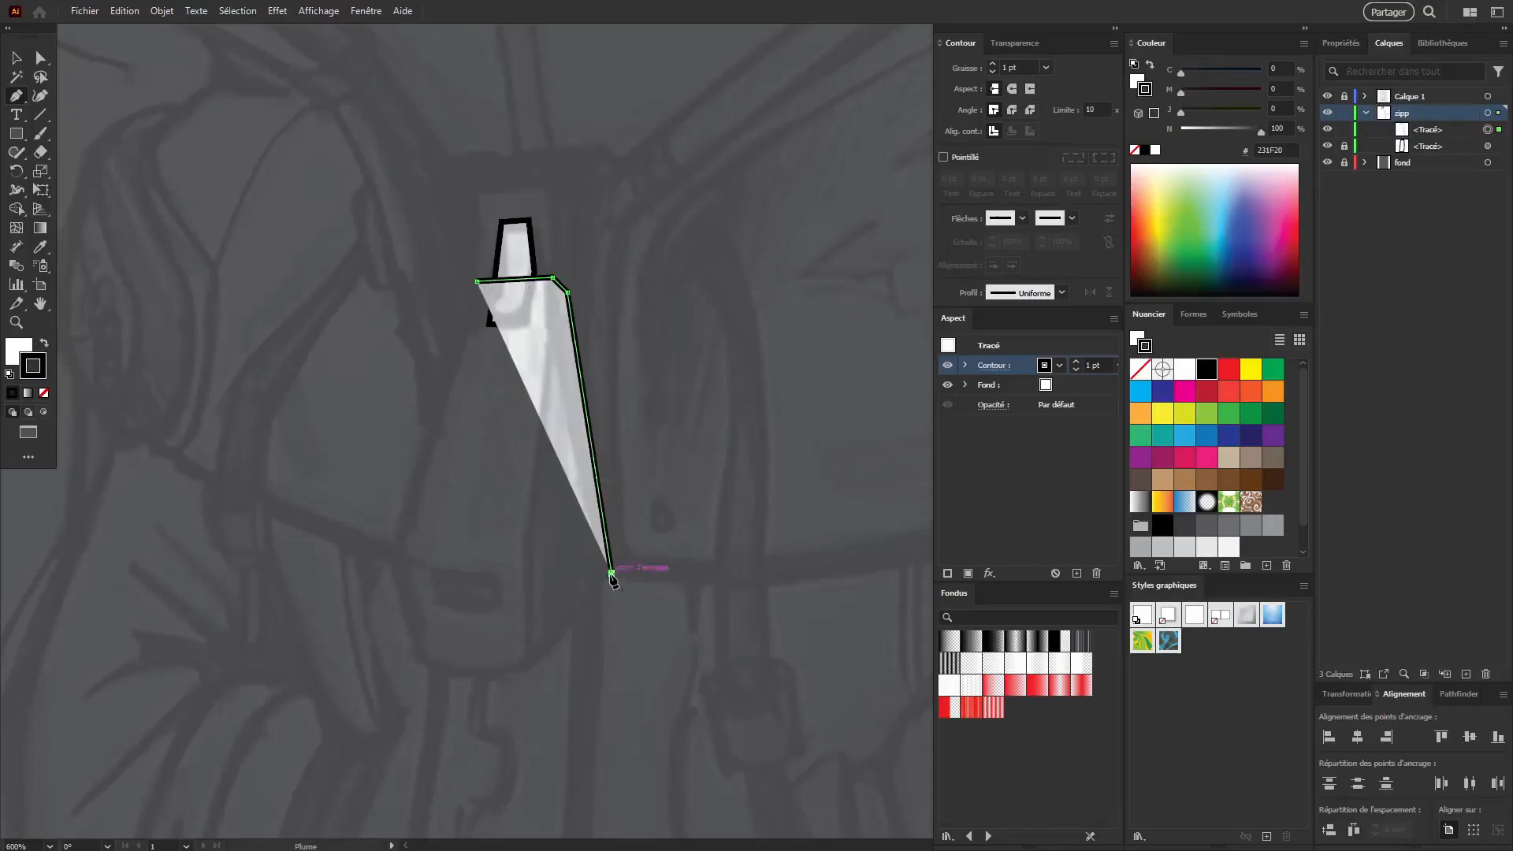
pyautogui.click(531, 676)
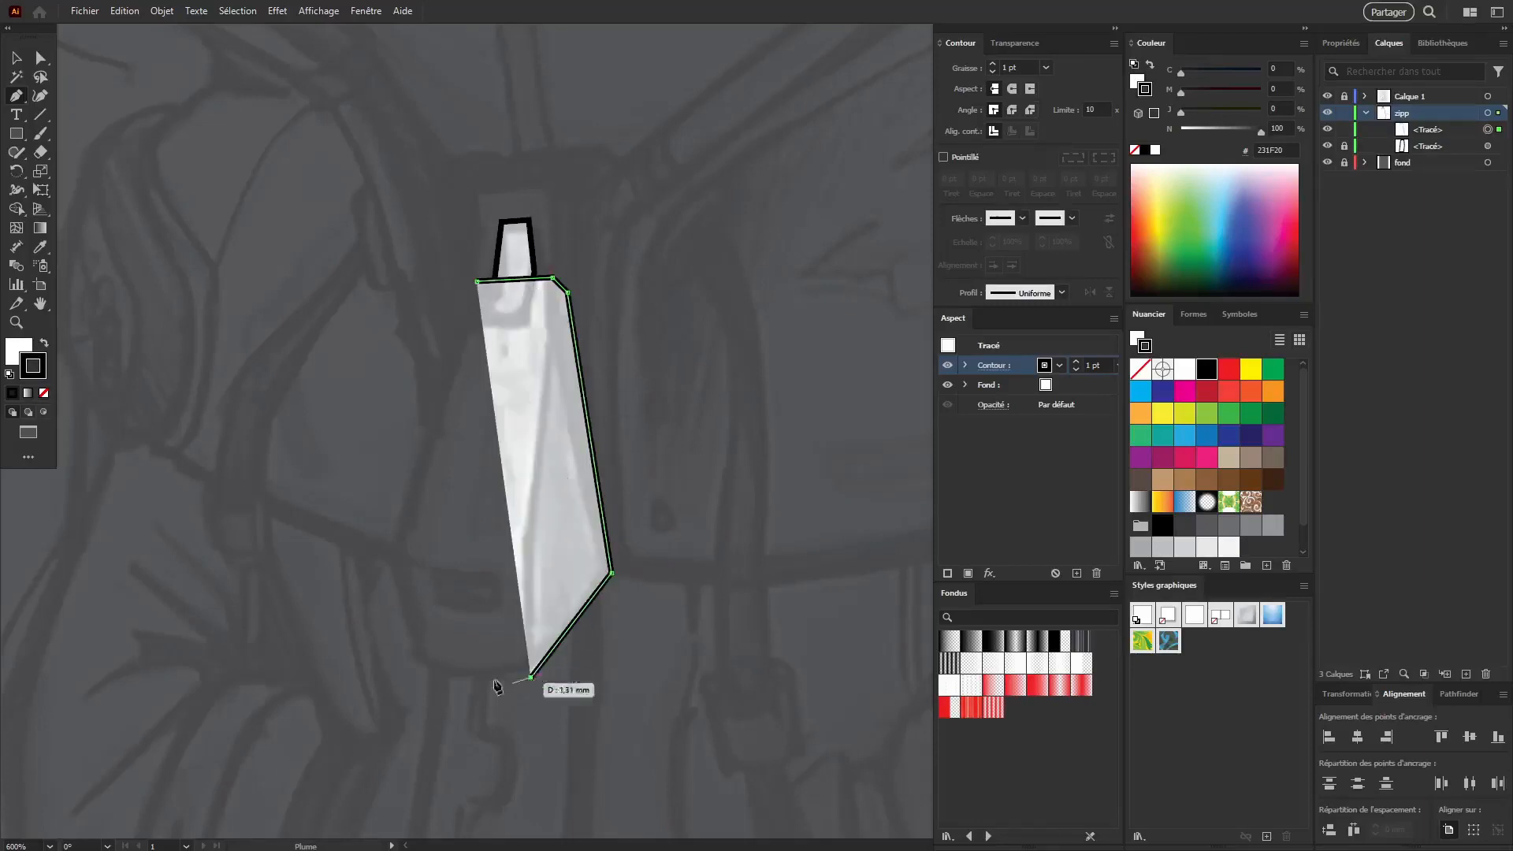
pyautogui.click(416, 665)
pyautogui.click(390, 553)
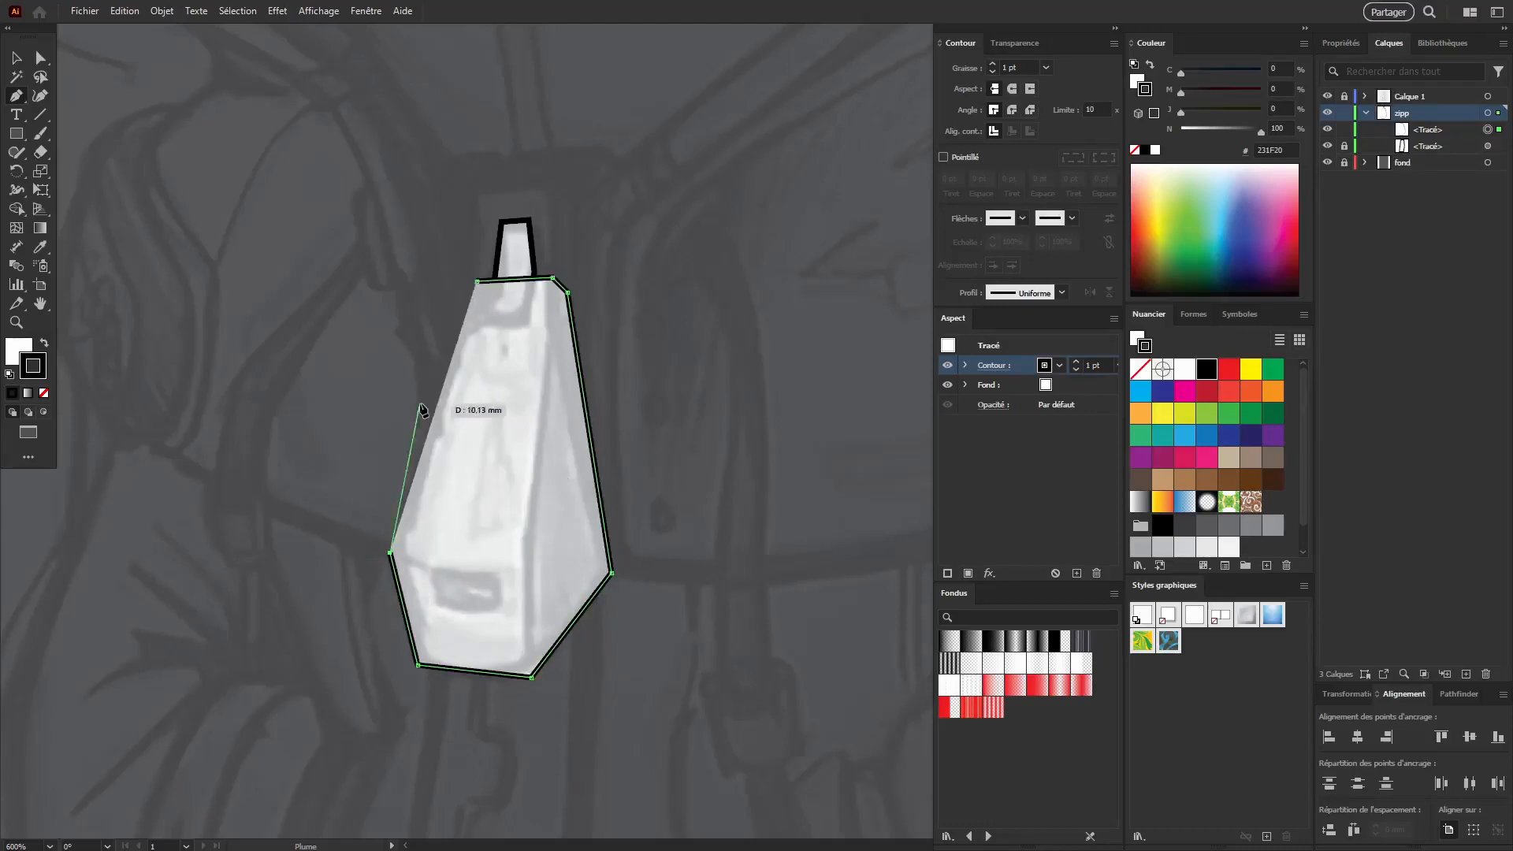
pyautogui.click(477, 282)
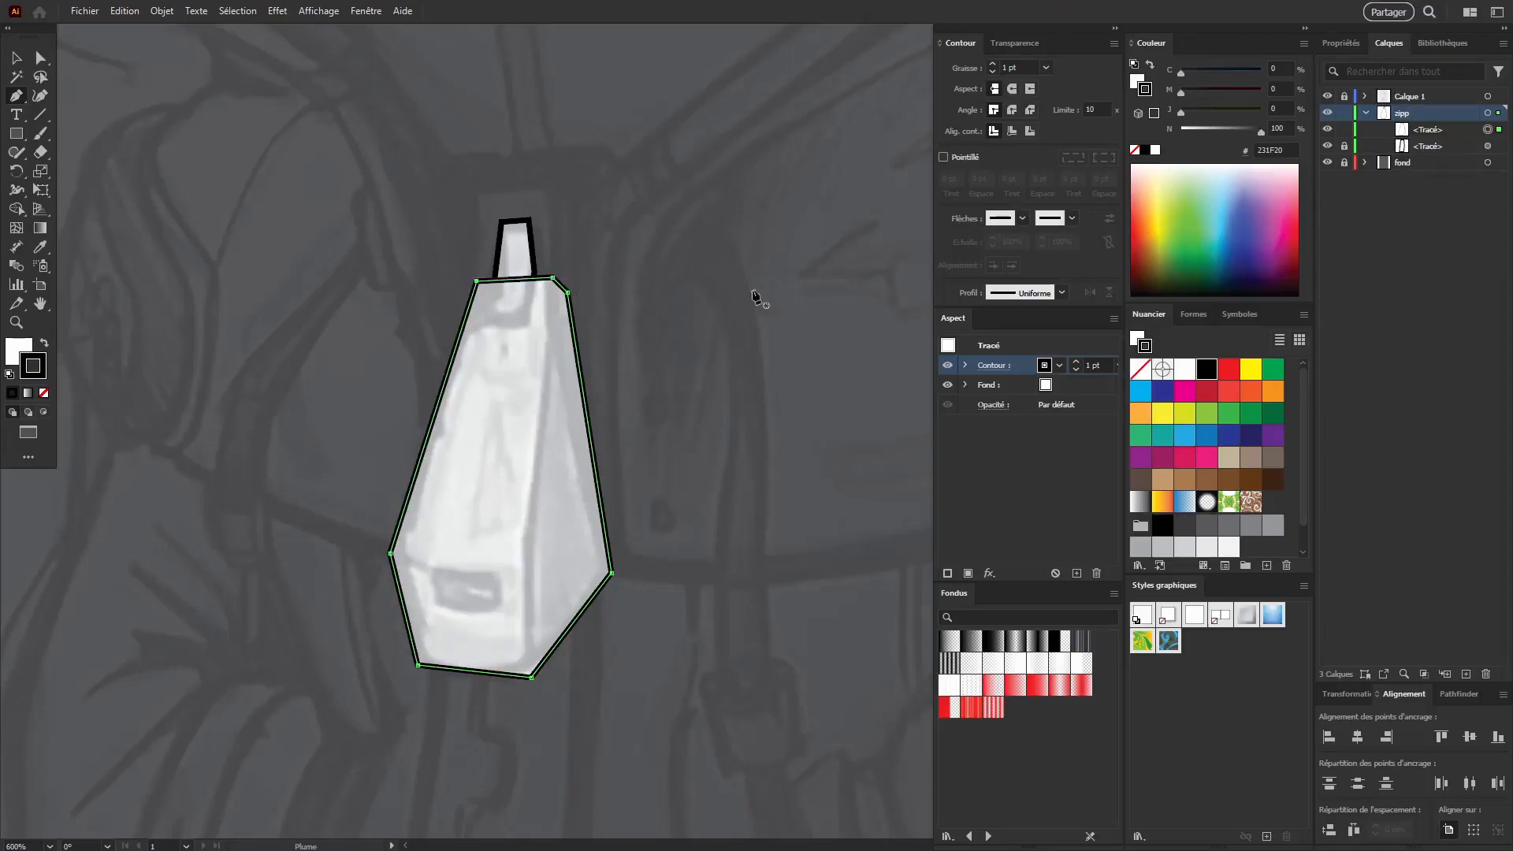
pyautogui.moveTo(1421, 138); pyautogui.dragTo(1416, 158)
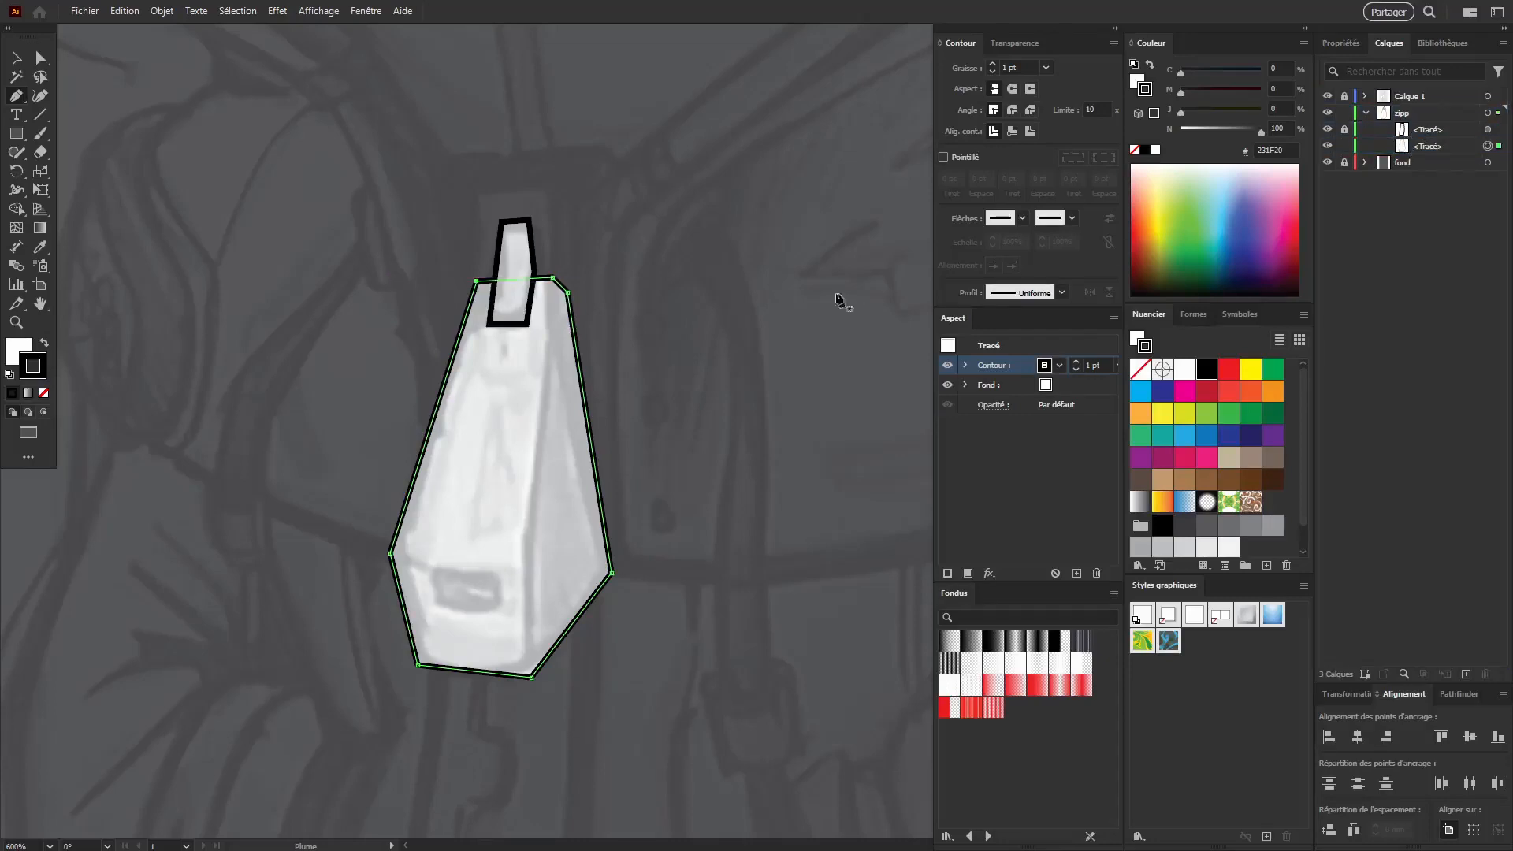
pyautogui.click(656, 268)
pyautogui.moveTo(679, 315); pyautogui.dragTo(761, 356)
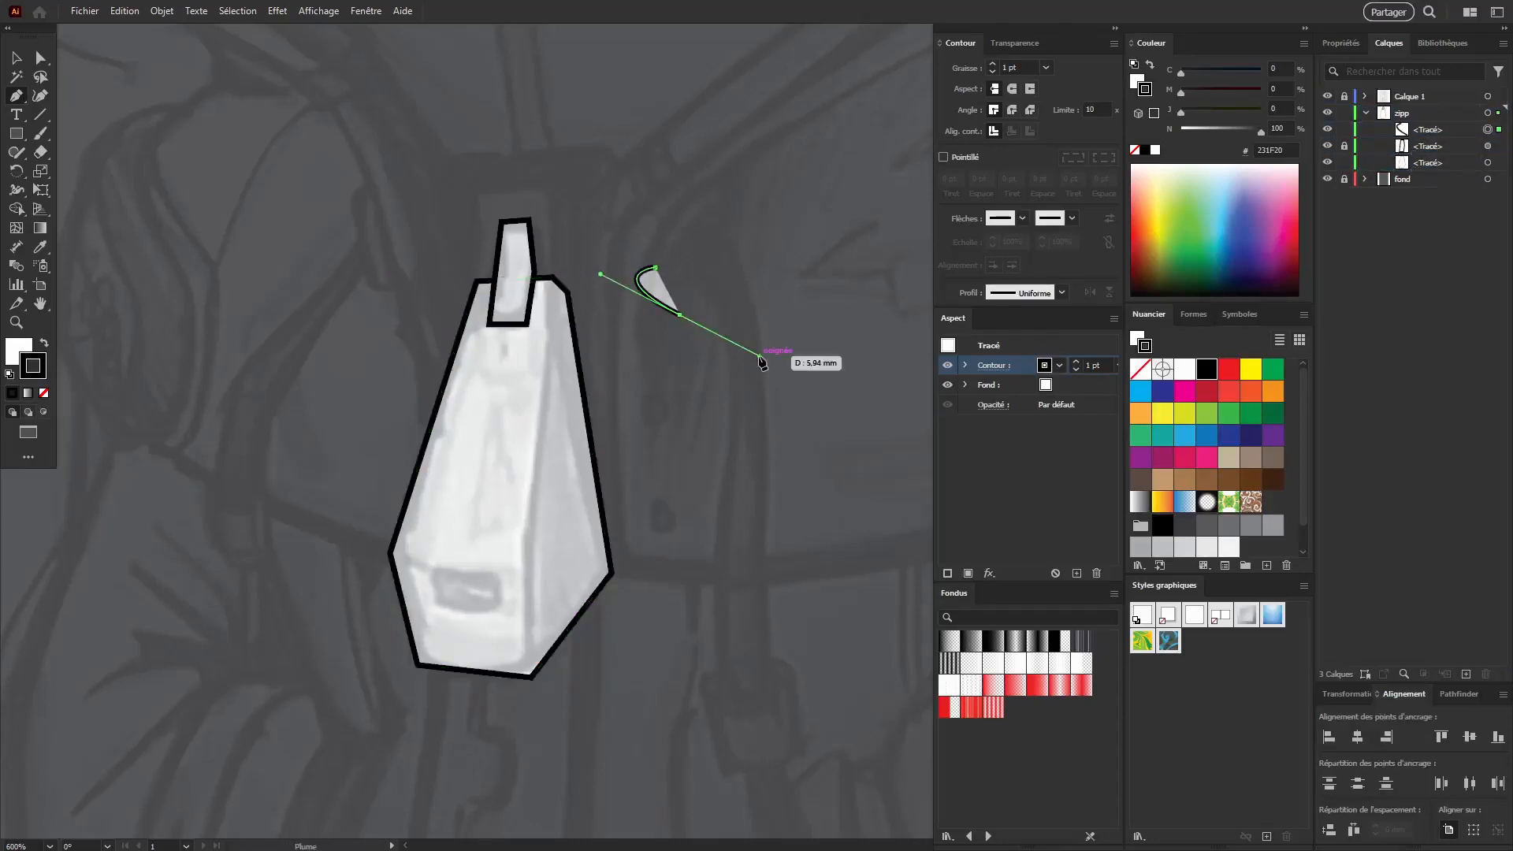
pyautogui.hotkey('ctrl', 'z')
pyautogui.hotkey('ctrl', 'z')
pyautogui.hotkey('ctrl', 'z')
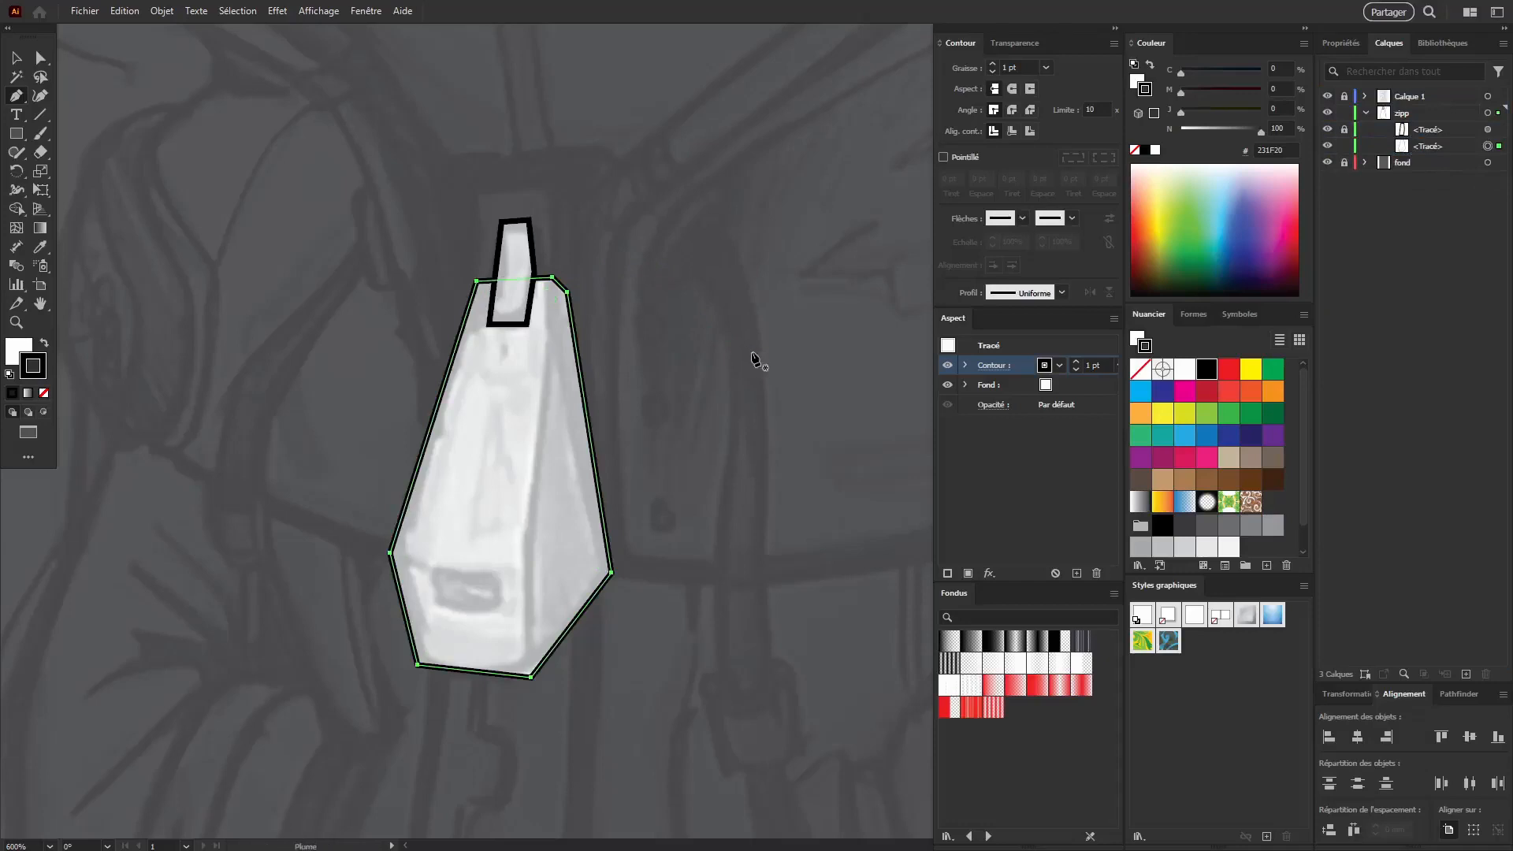
# Step: Align the stroke of the zipper pull's body to the inside of its path
pyautogui.click(568, 293)
pyautogui.press('ctrl')
pyautogui.click(41, 59)
pyautogui.click(16, 58)
pyautogui.press('a')
pyautogui.click(40, 58)
pyautogui.click(1011, 134)
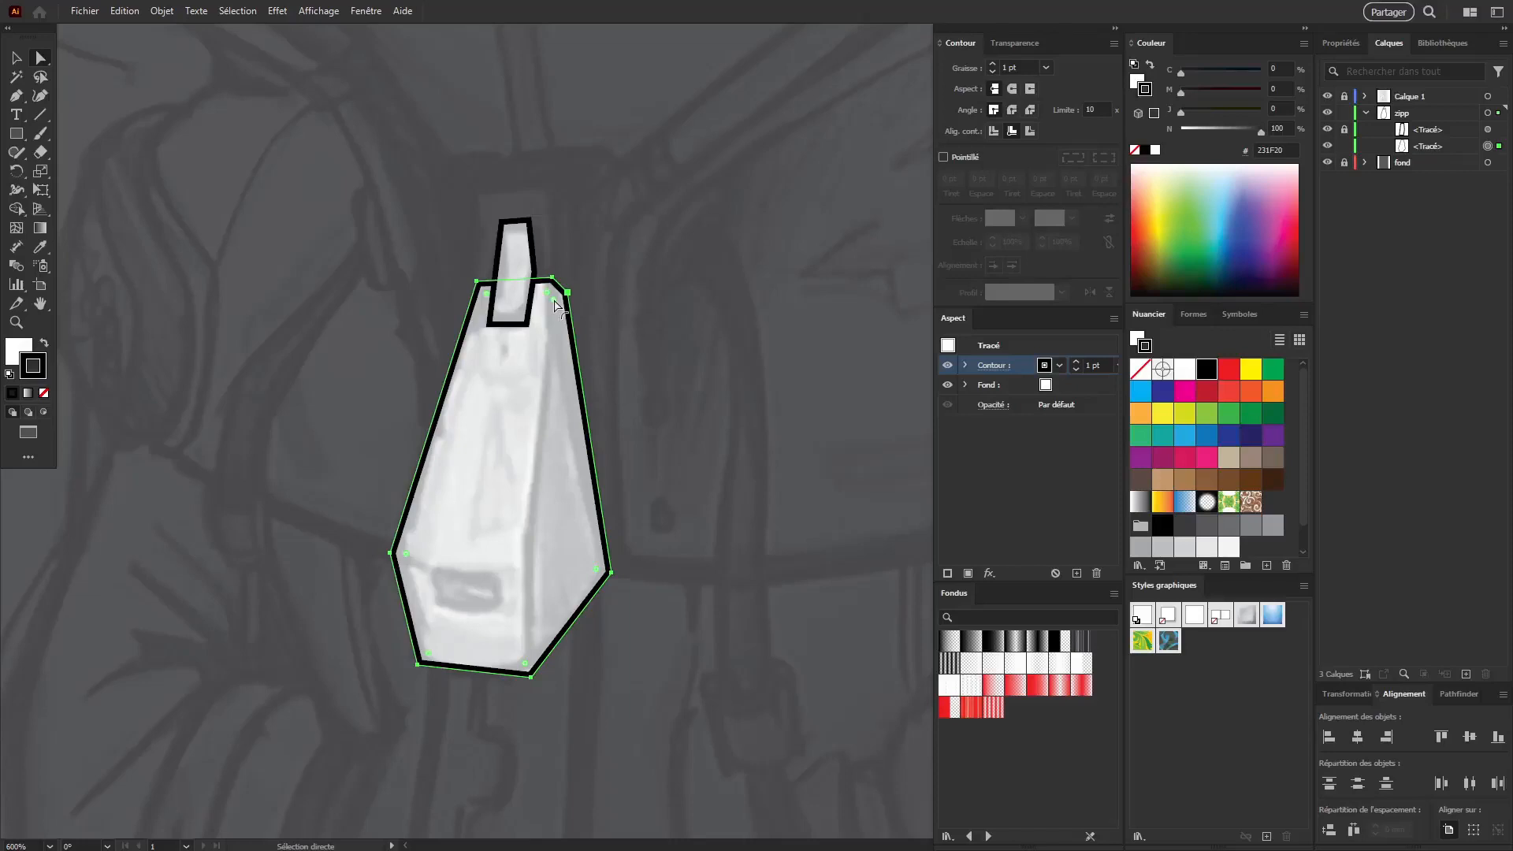
# Step: Slightly adjust the rounding of the selected upper-right corner of the zipper pull's body and deselect the shape
pyautogui.moveTo(556, 305)
pyautogui.mouseDown()
pyautogui.moveTo(527, 331)
pyautogui.moveTo(564, 294)
pyautogui.moveTo(554, 310)
pyautogui.mouseUp()
pyautogui.click(662, 645)
pyautogui.scroll(-5, 662, 645)
pyautogui.moveTo(669, 619); pyautogui.dragTo(564, 503)
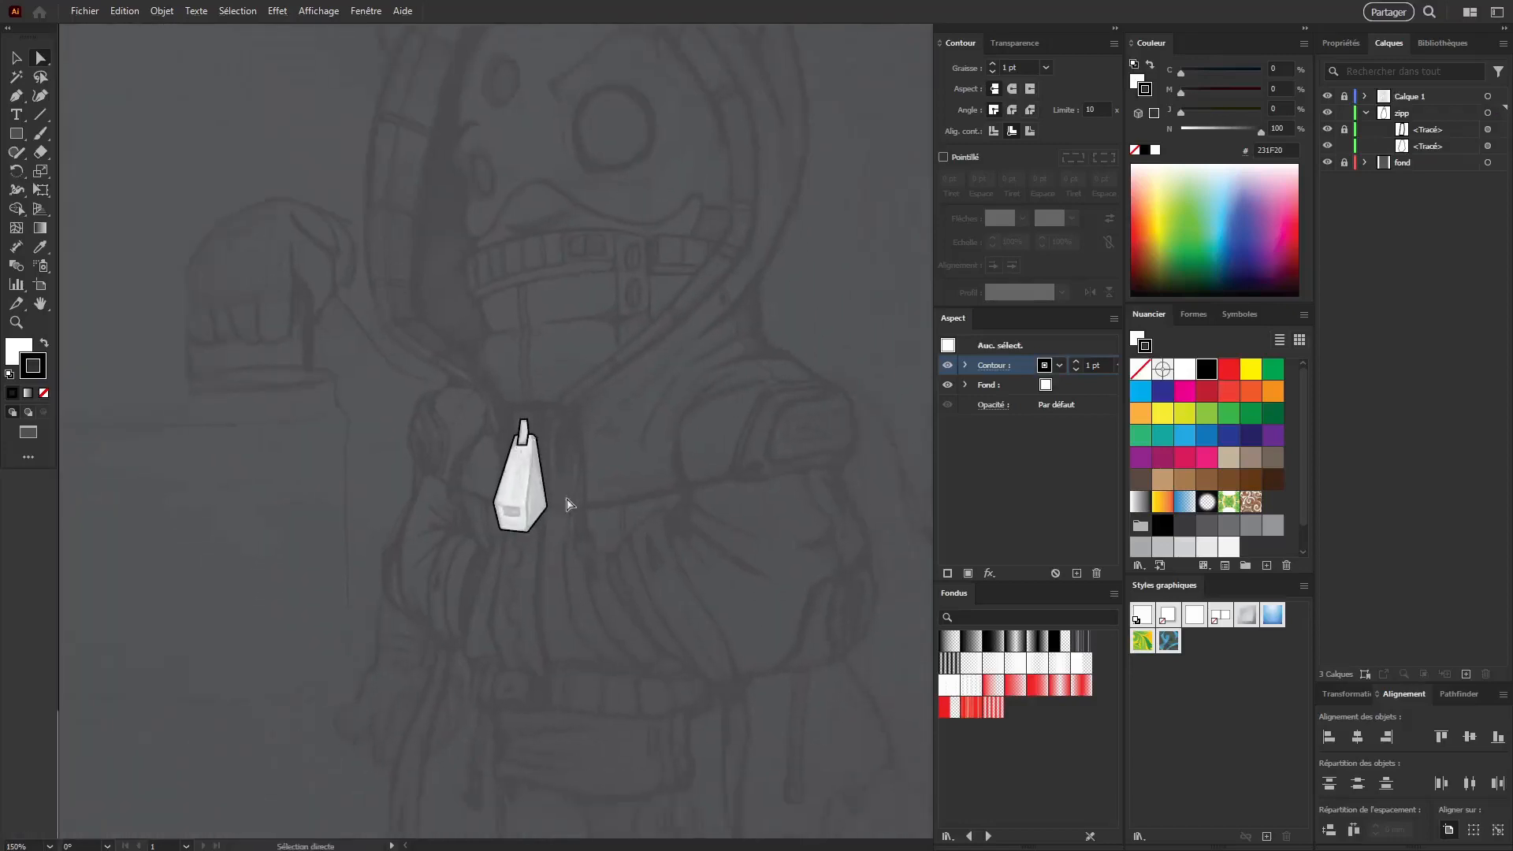
# Step: Trace the shaded side face of the zipper pull as a closed five-point shape inside the body's outline
pyautogui.scroll(3, 489, 500)
pyautogui.press('p')
pyautogui.scroll(2, 607, 465)
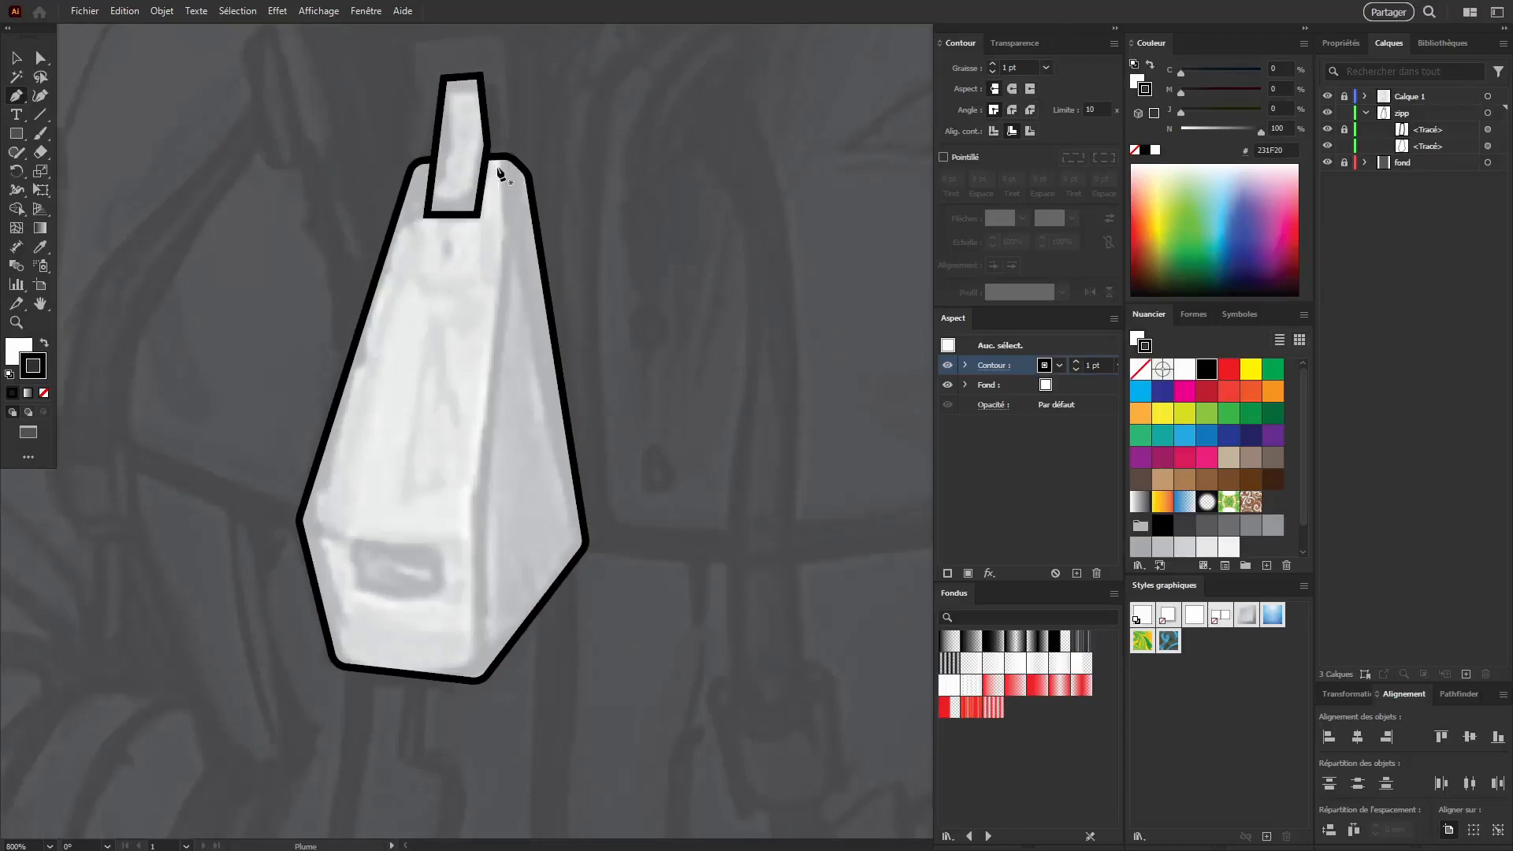
pyautogui.moveTo(508, 170); pyautogui.dragTo(521, 187)
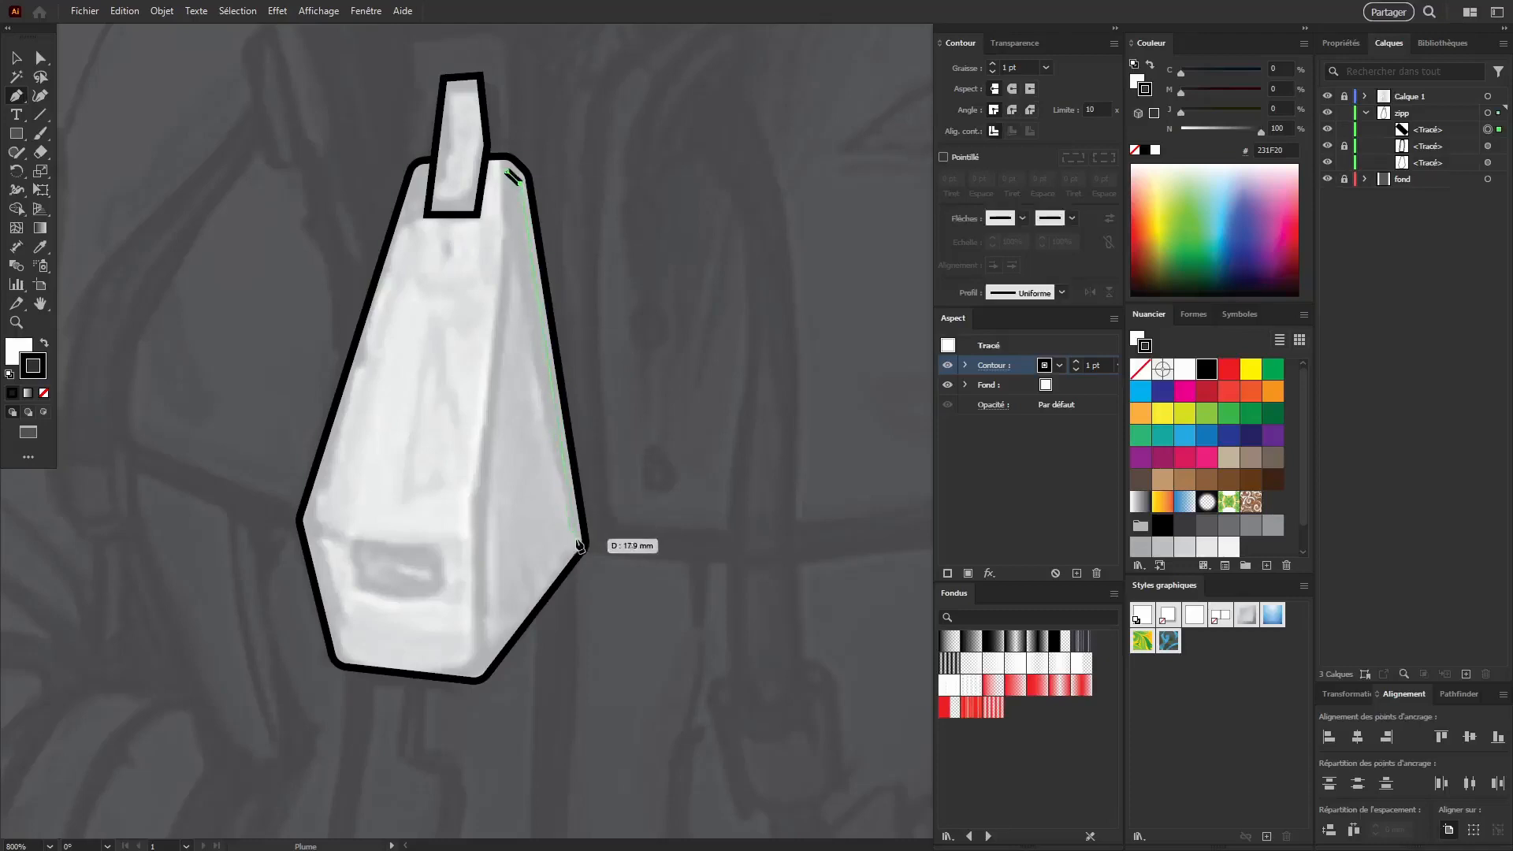
pyautogui.click(576, 537)
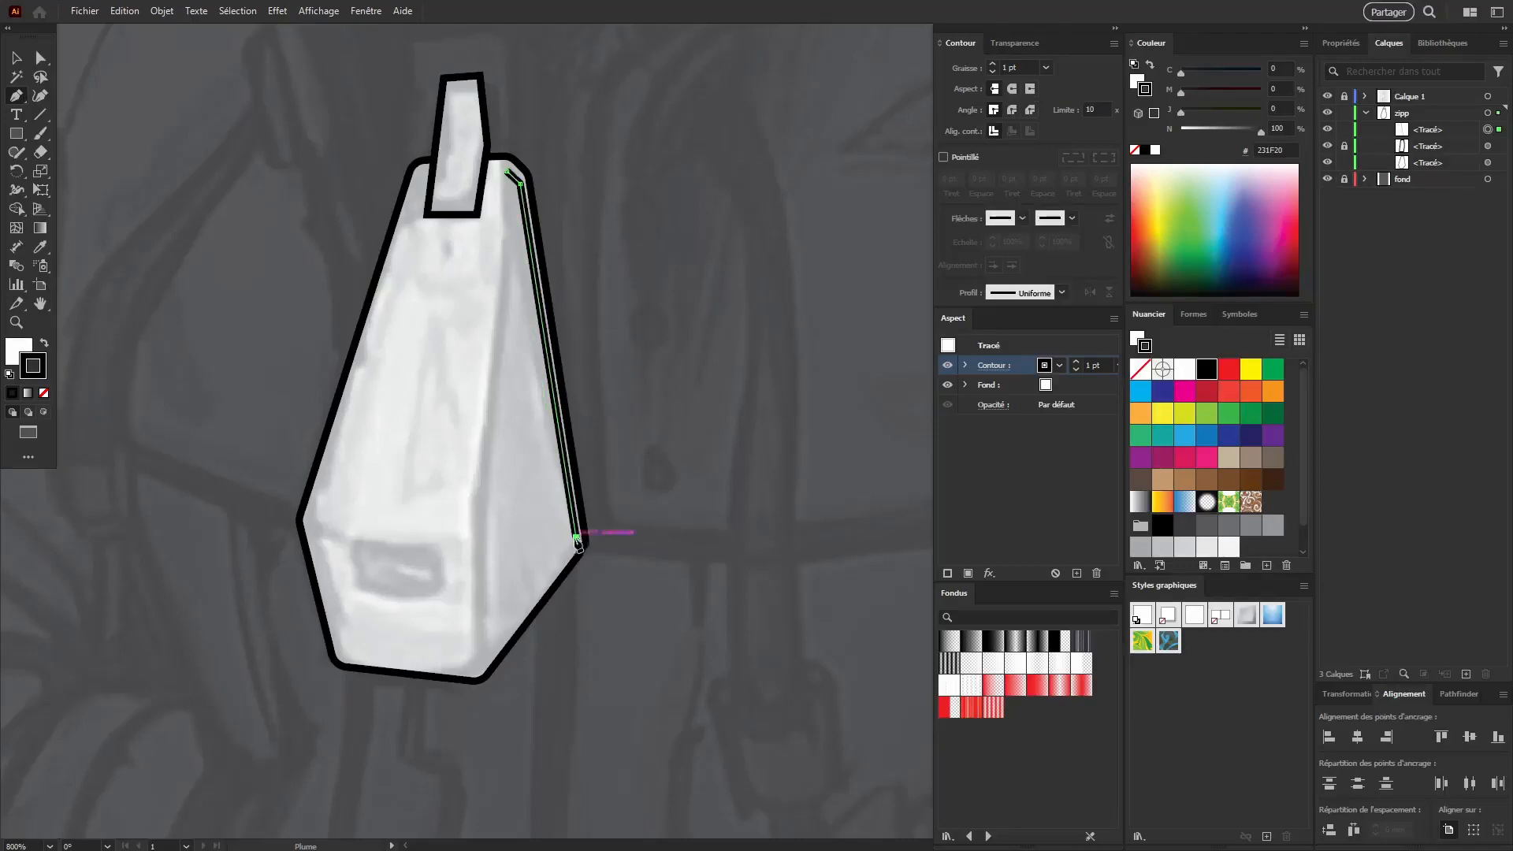
pyautogui.click(482, 653)
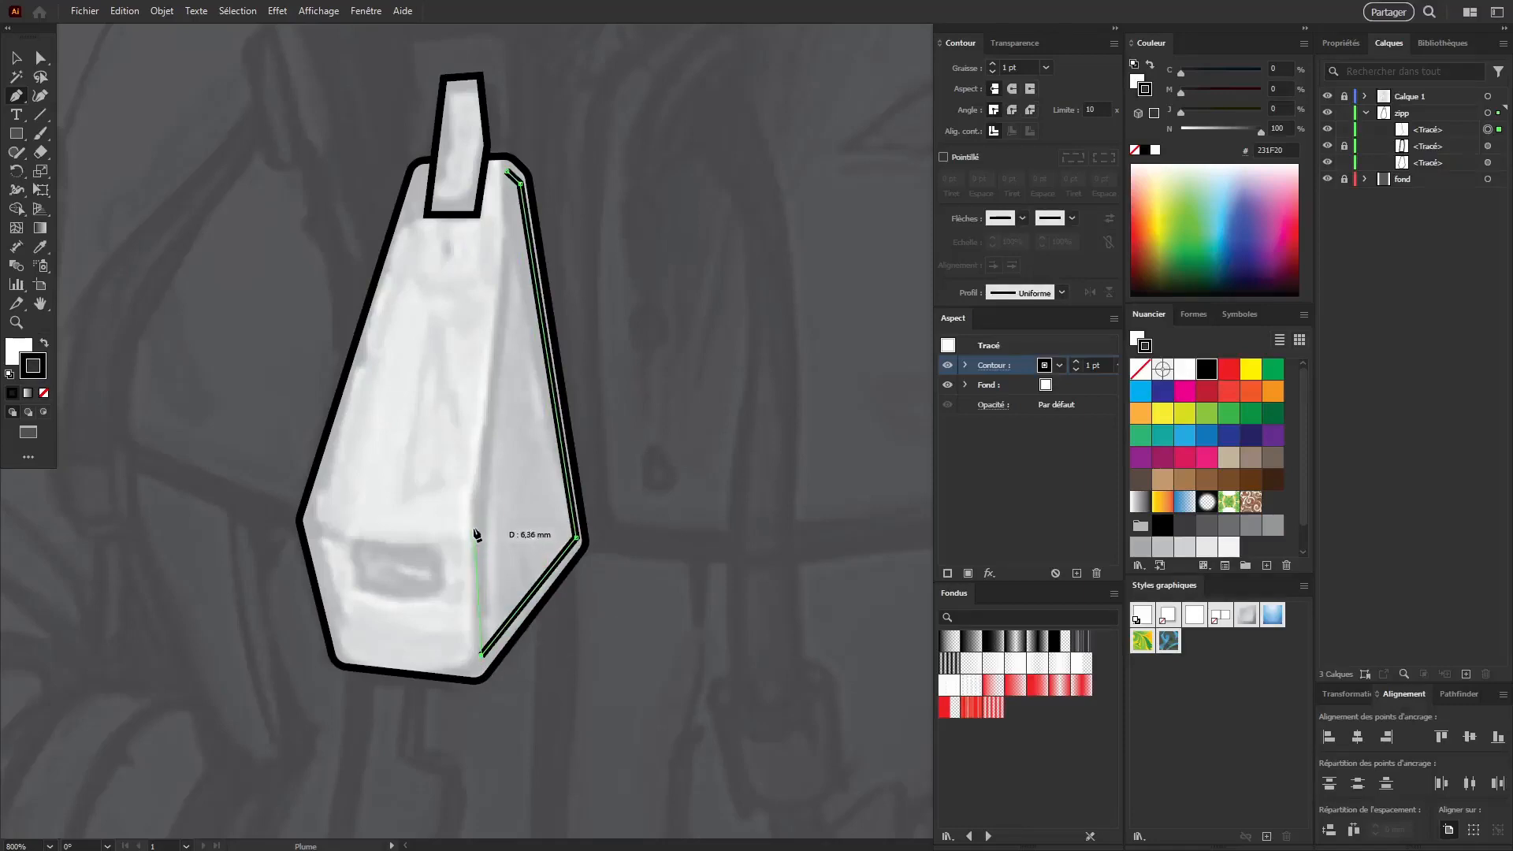
pyautogui.click(473, 528)
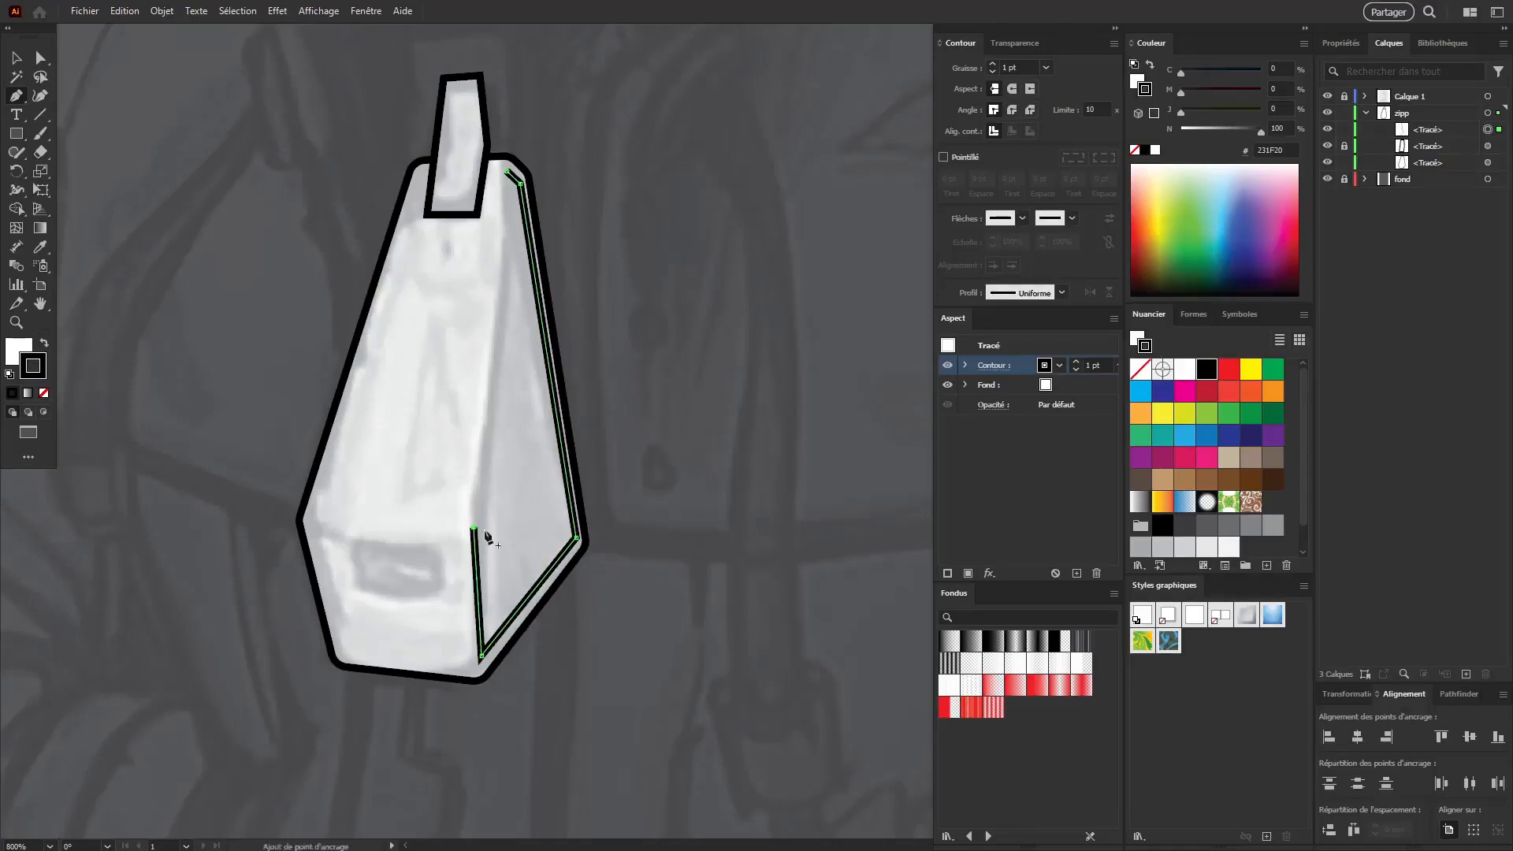
pyautogui.click(507, 171)
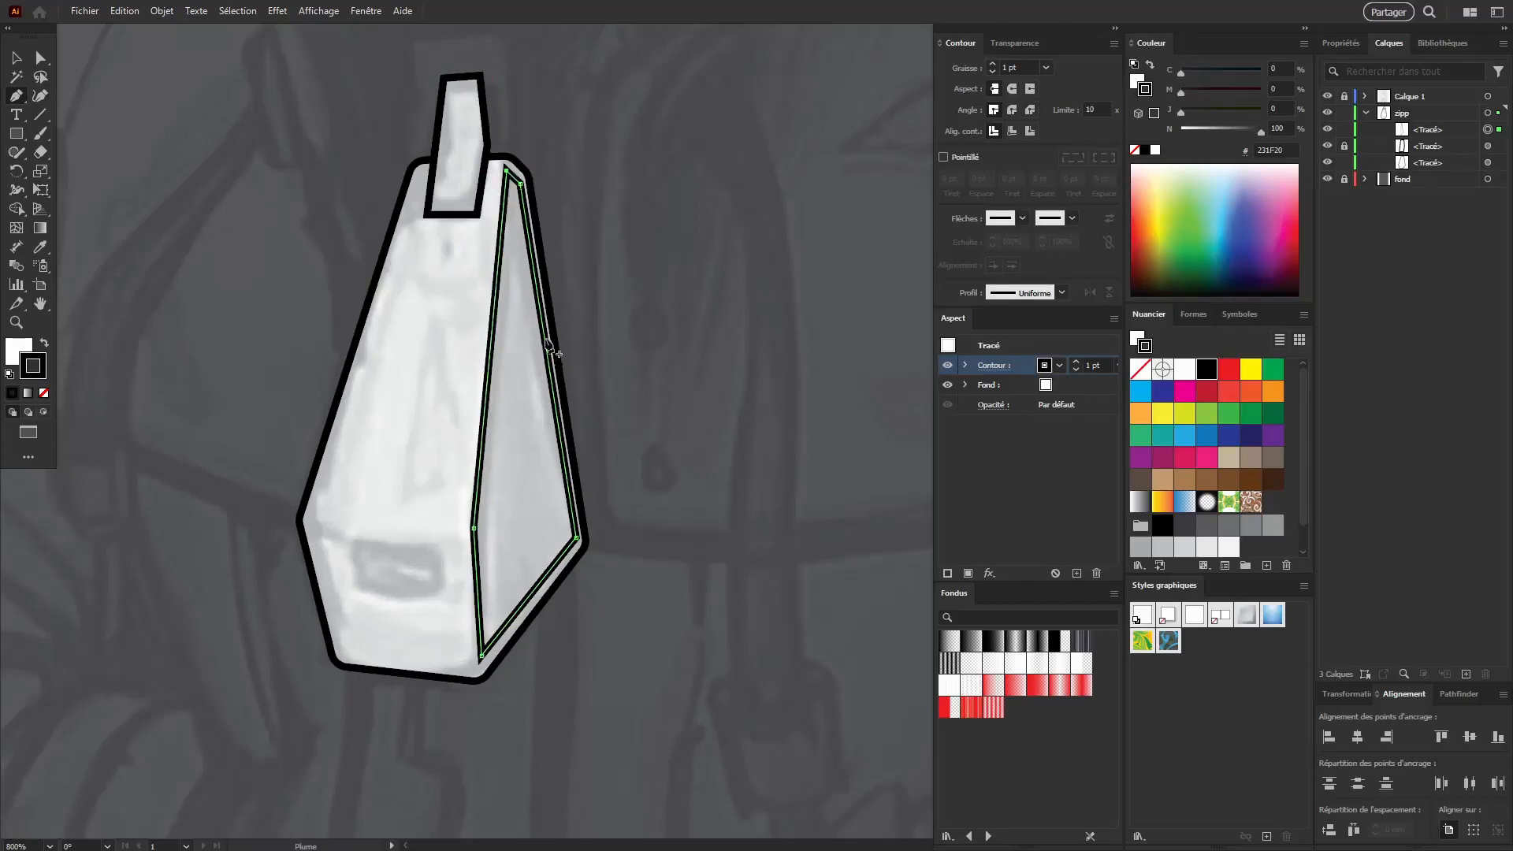
# Step: Slightly round all the corners of the side-face shape
pyautogui.keyDown('ctrl'); pyautogui.click(615, 544); pyautogui.keyUp('ctrl')
pyautogui.keyDown('ctrl'); pyautogui.click(532, 526); pyautogui.keyUp('ctrl')
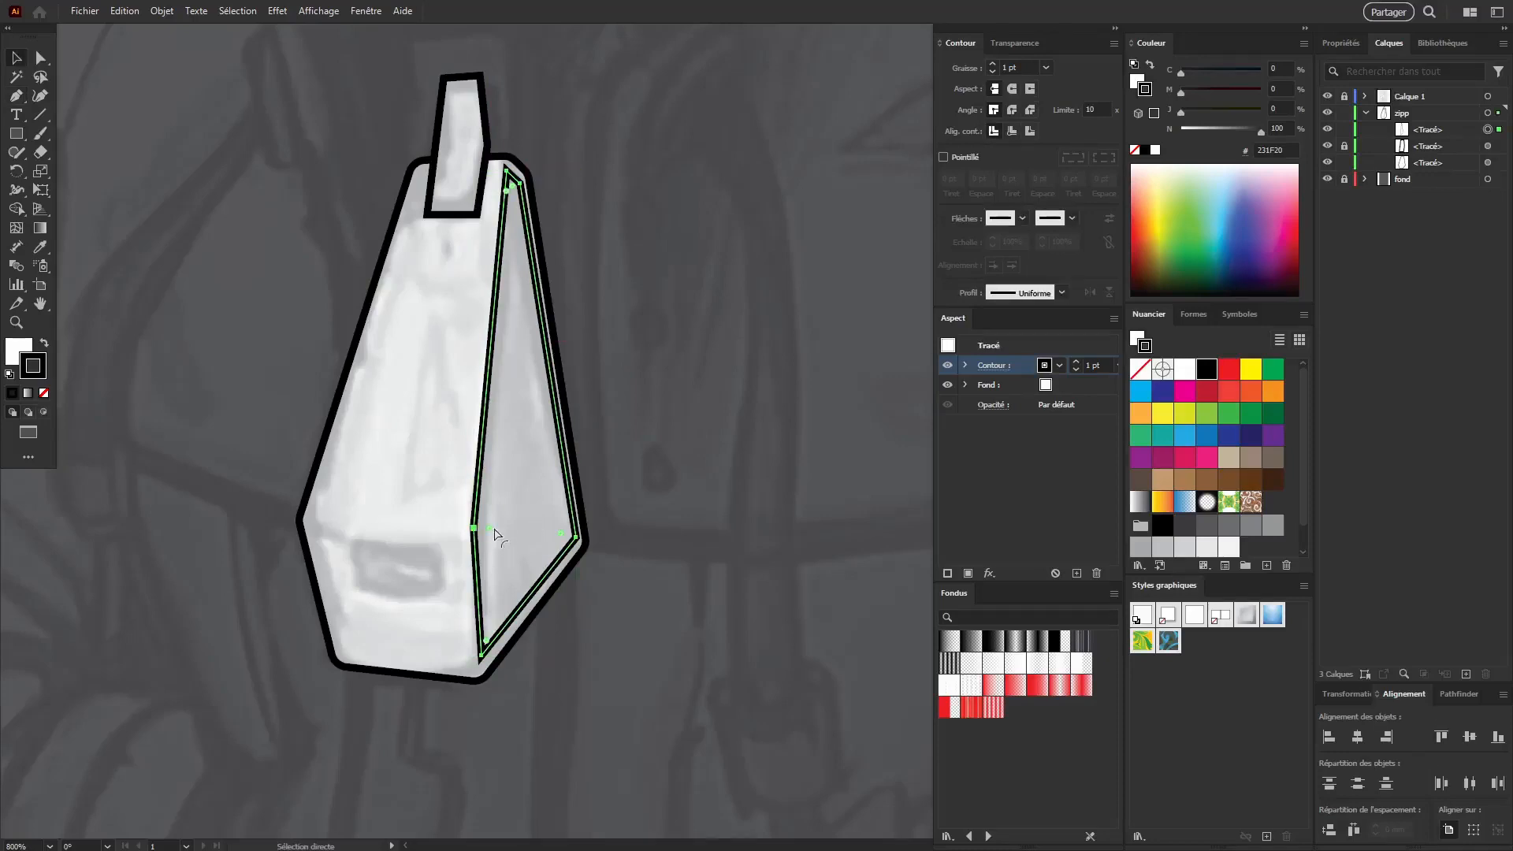
pyautogui.moveTo(490, 536); pyautogui.dragTo(478, 528)
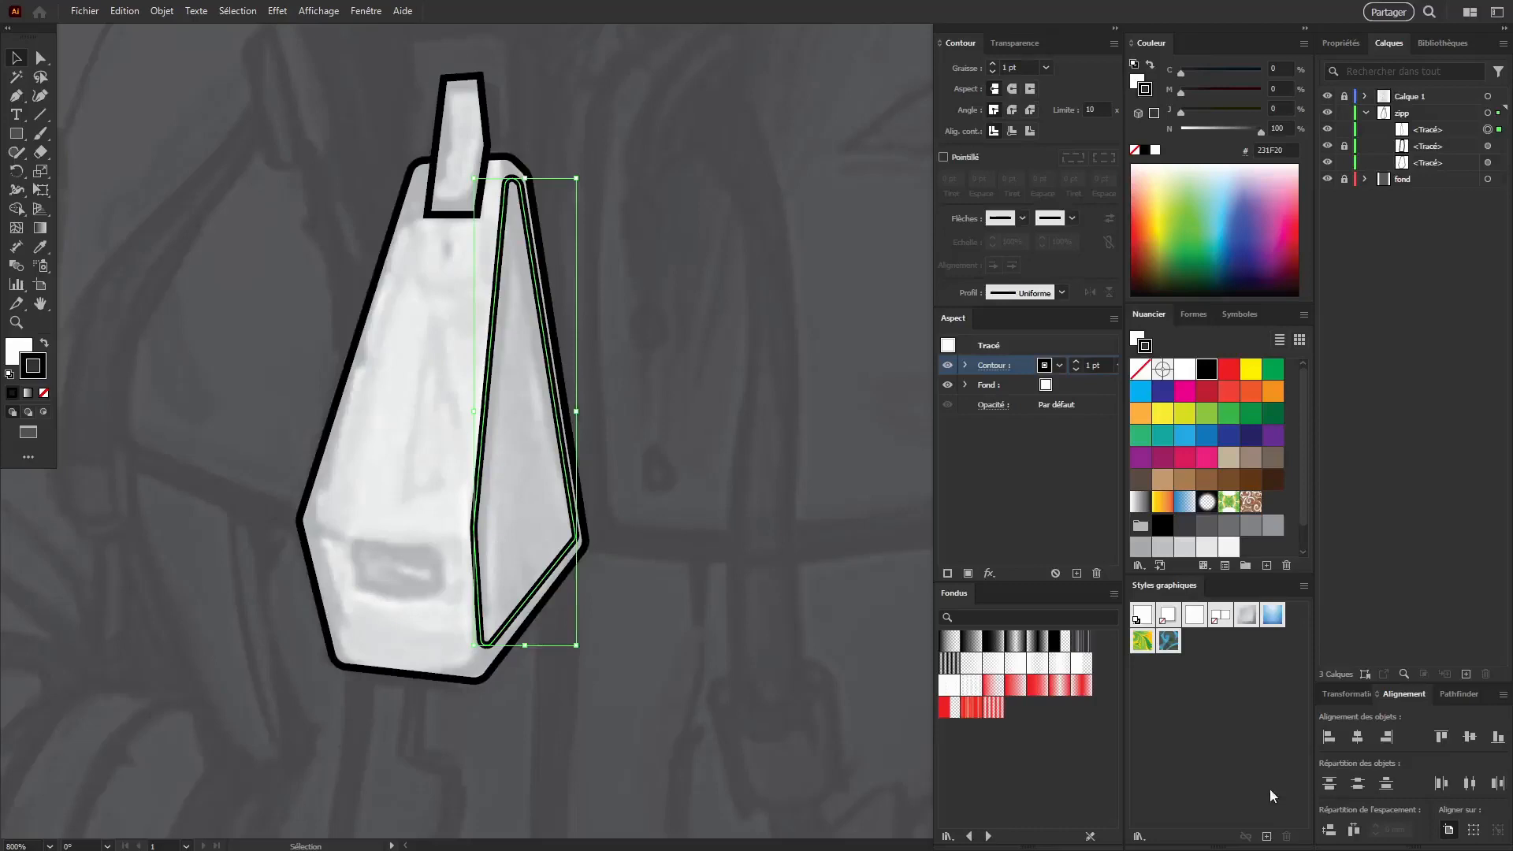
# Step: Remove the side face's fill and set its stroke weight to 0.5 pt
pyautogui.click(1085, 386)
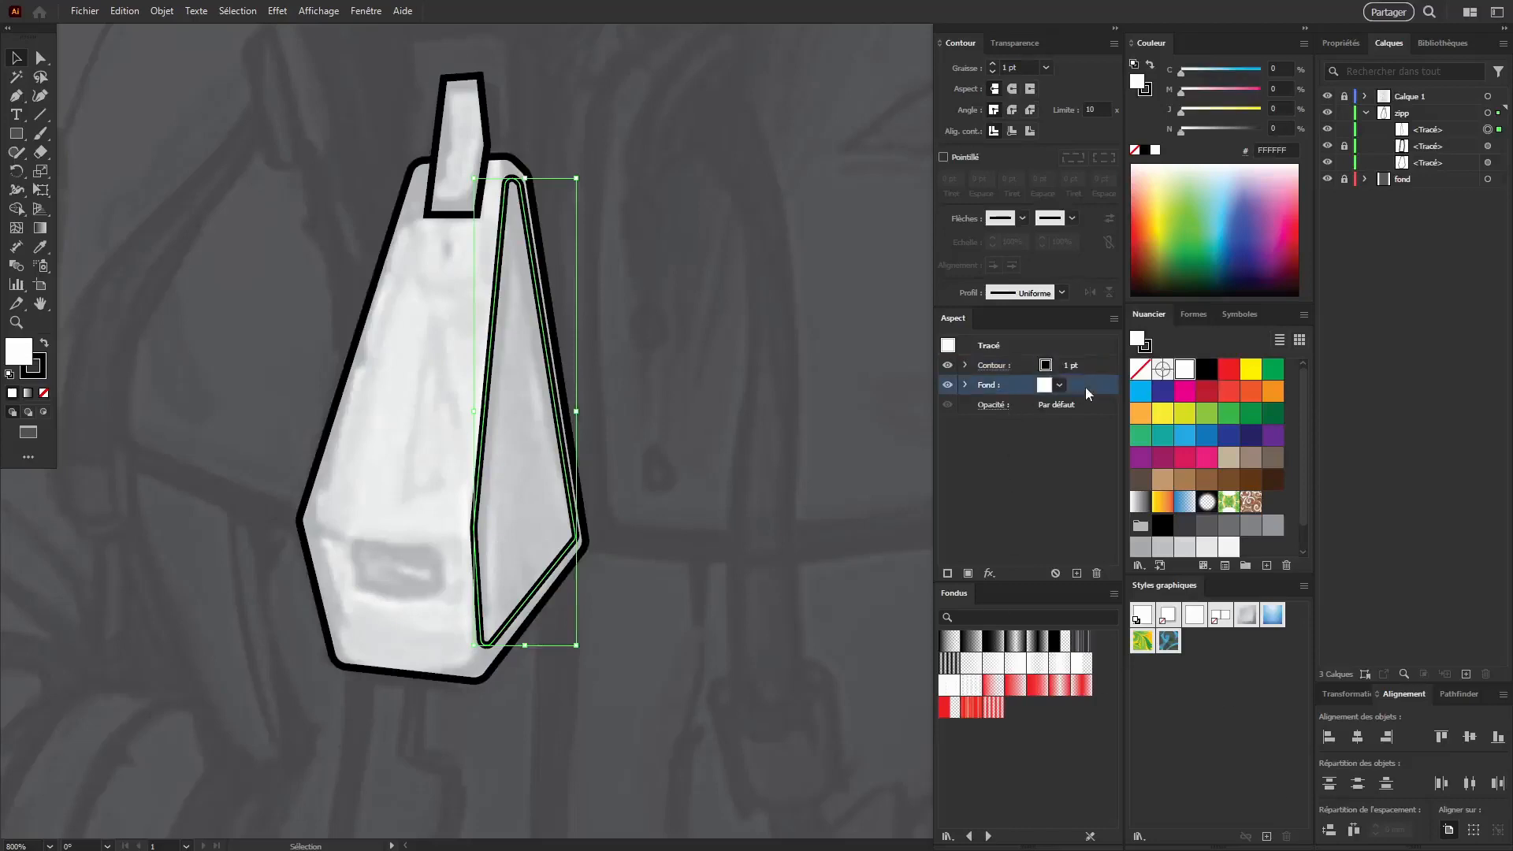
pyautogui.click(1097, 579)
pyautogui.click(1089, 361)
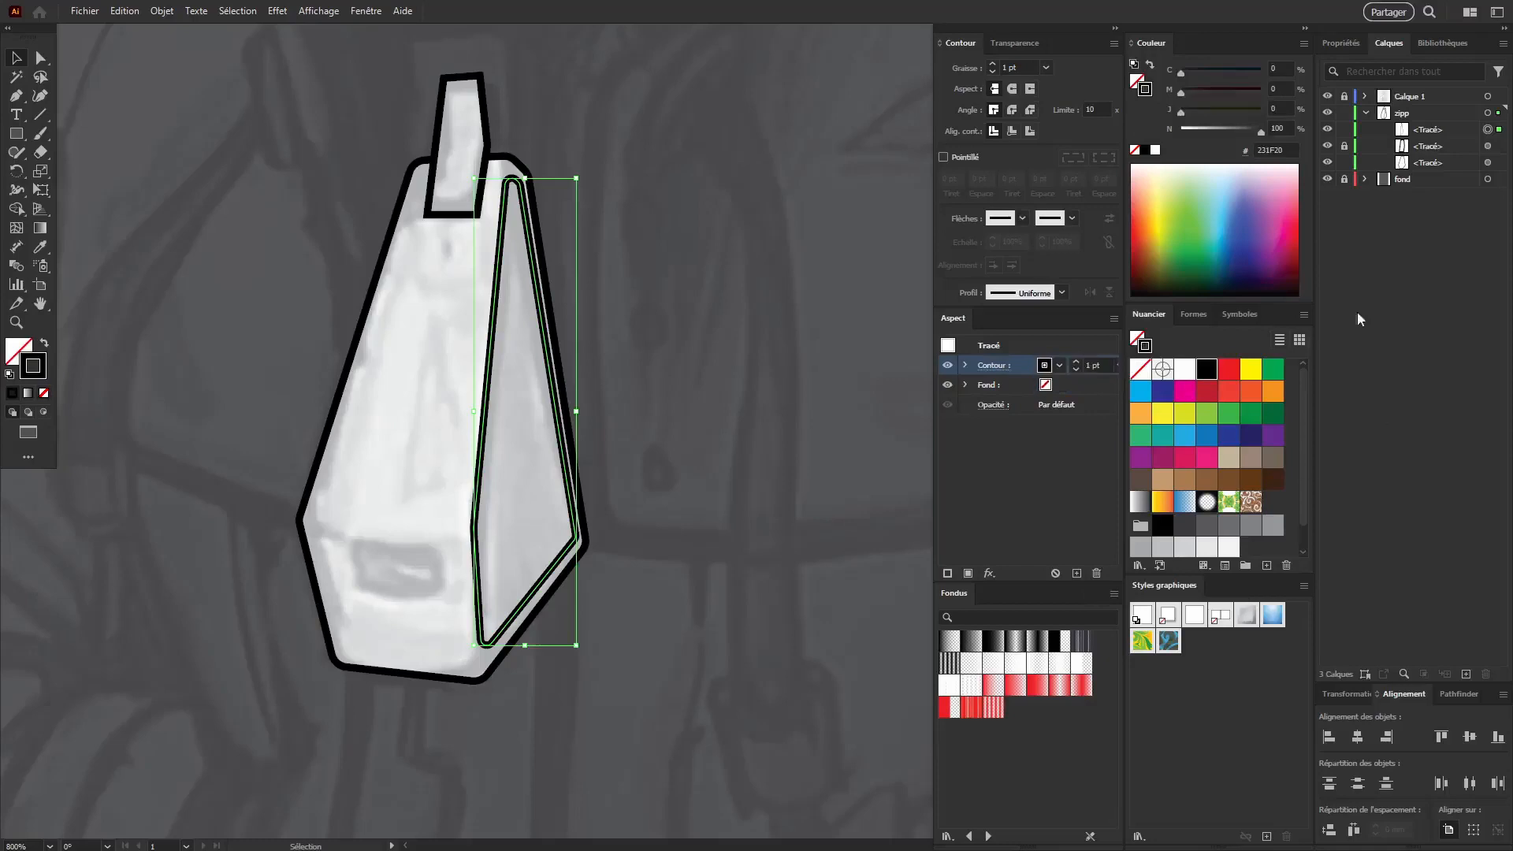
pyautogui.click(1101, 364)
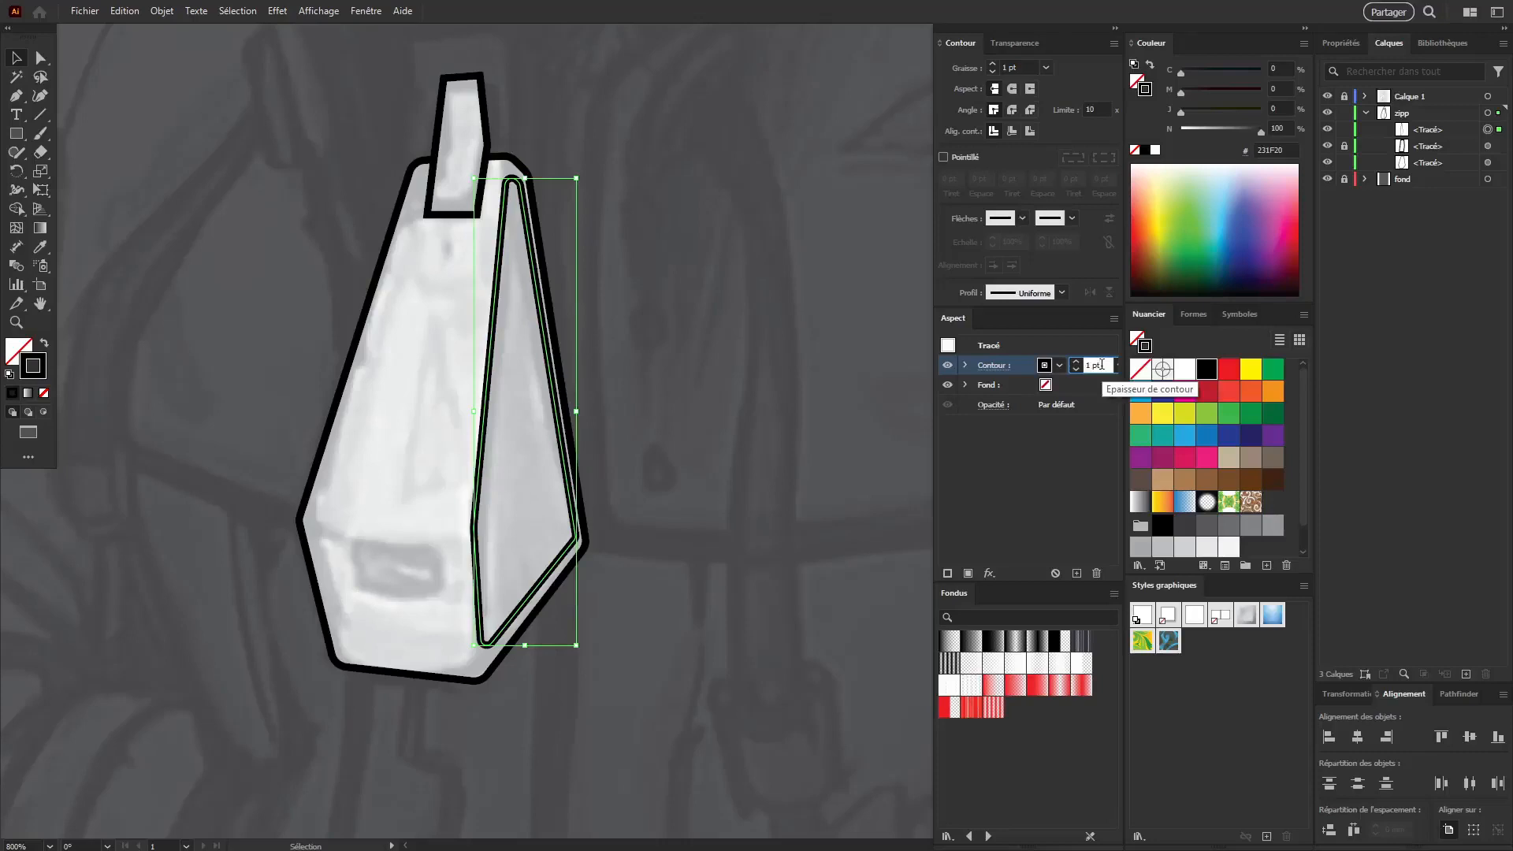
pyautogui.scroll(-5, 1102, 364)
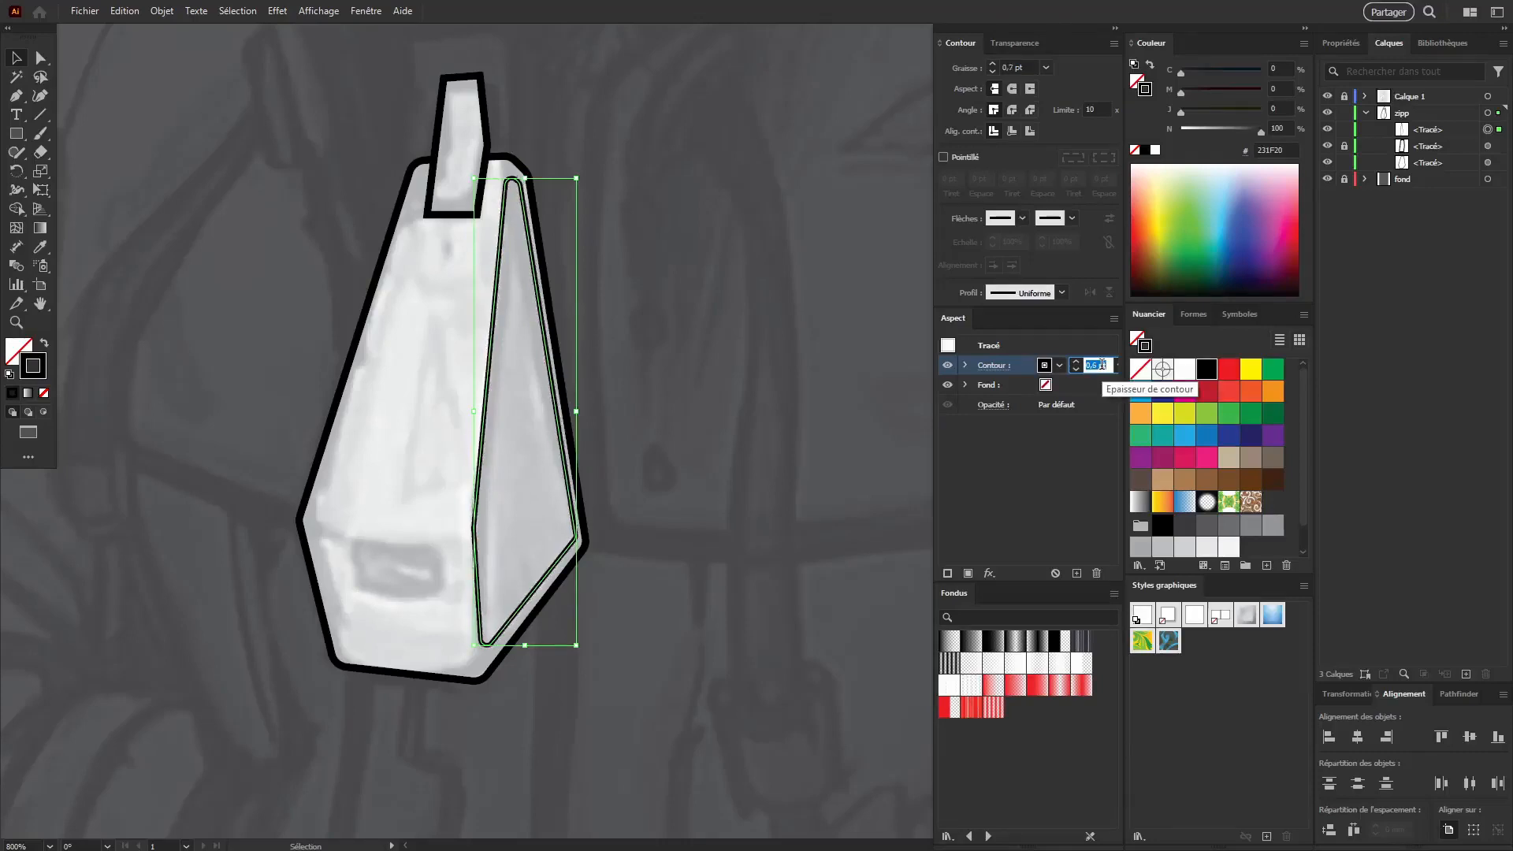
pyautogui.click(1053, 442)
# Step: Apply the lens-shaped width profile, tapered at both ends, to the side face's stroke and deselect the shape
pyautogui.click(995, 365)
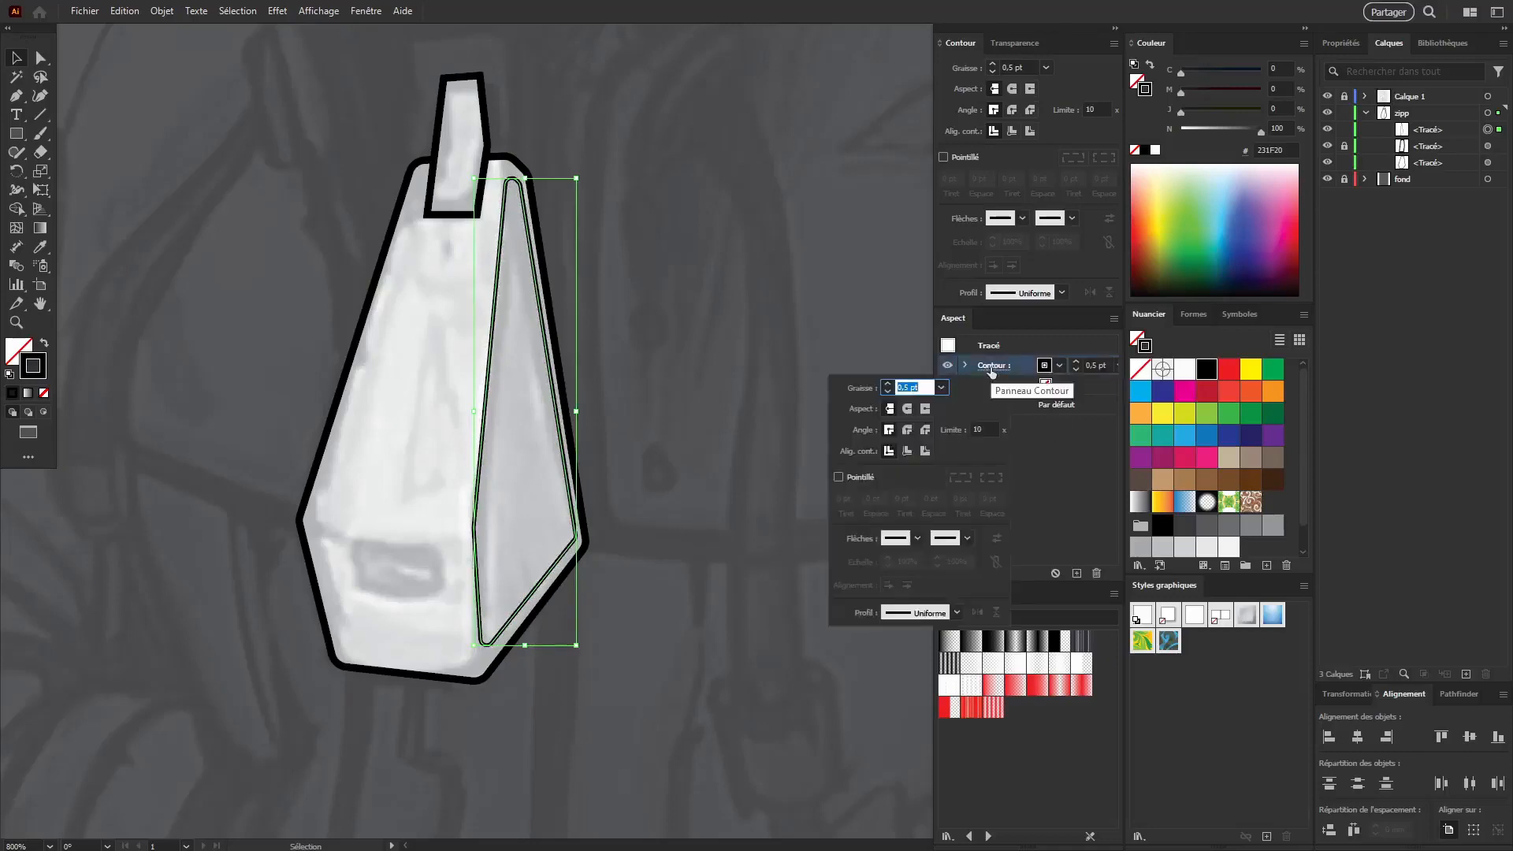
pyautogui.click(905, 613)
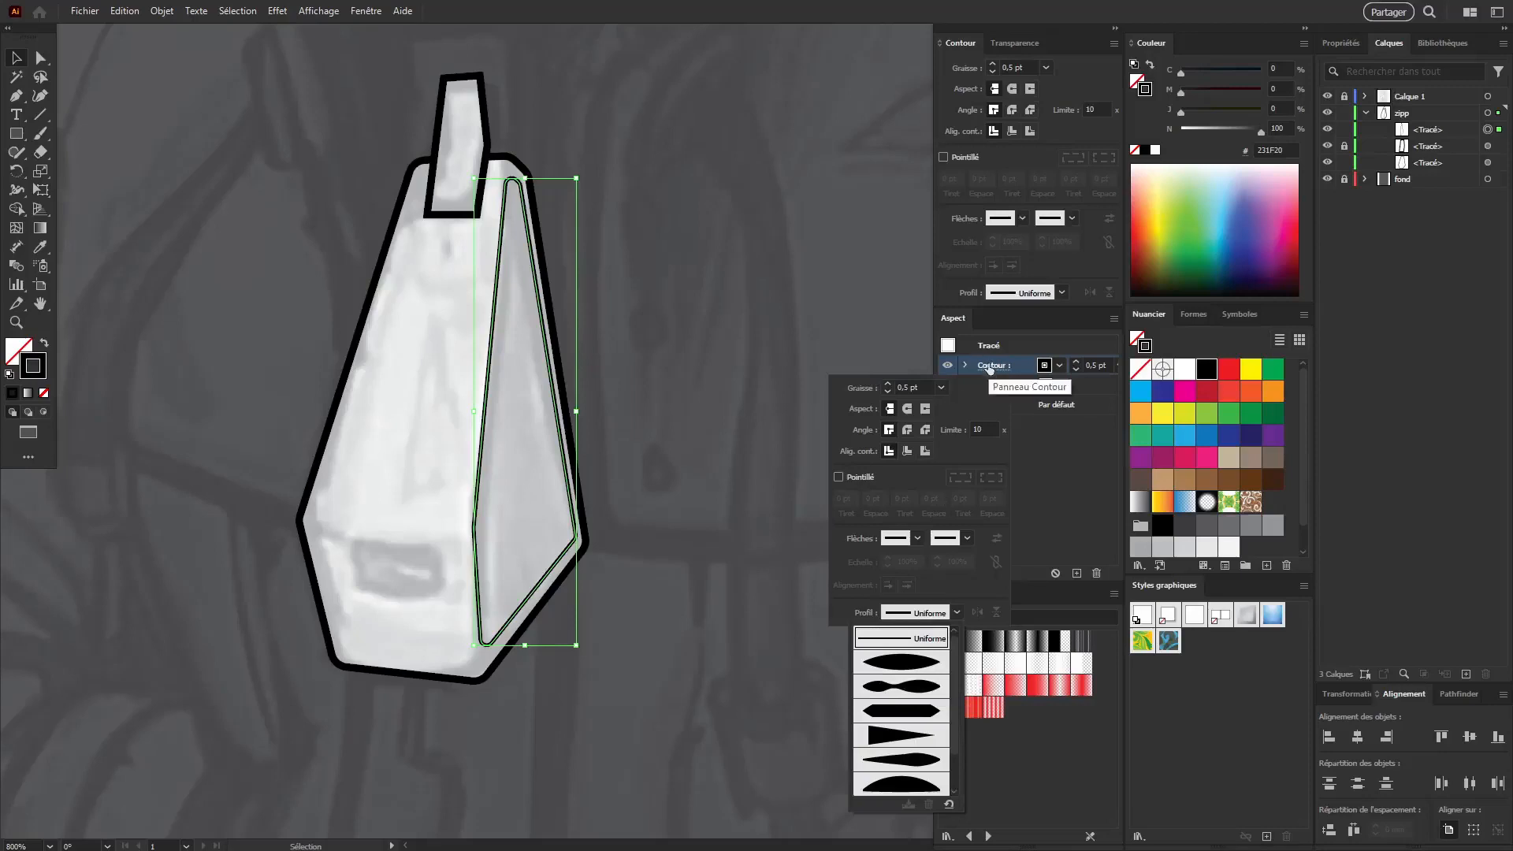
pyautogui.press('Escape')
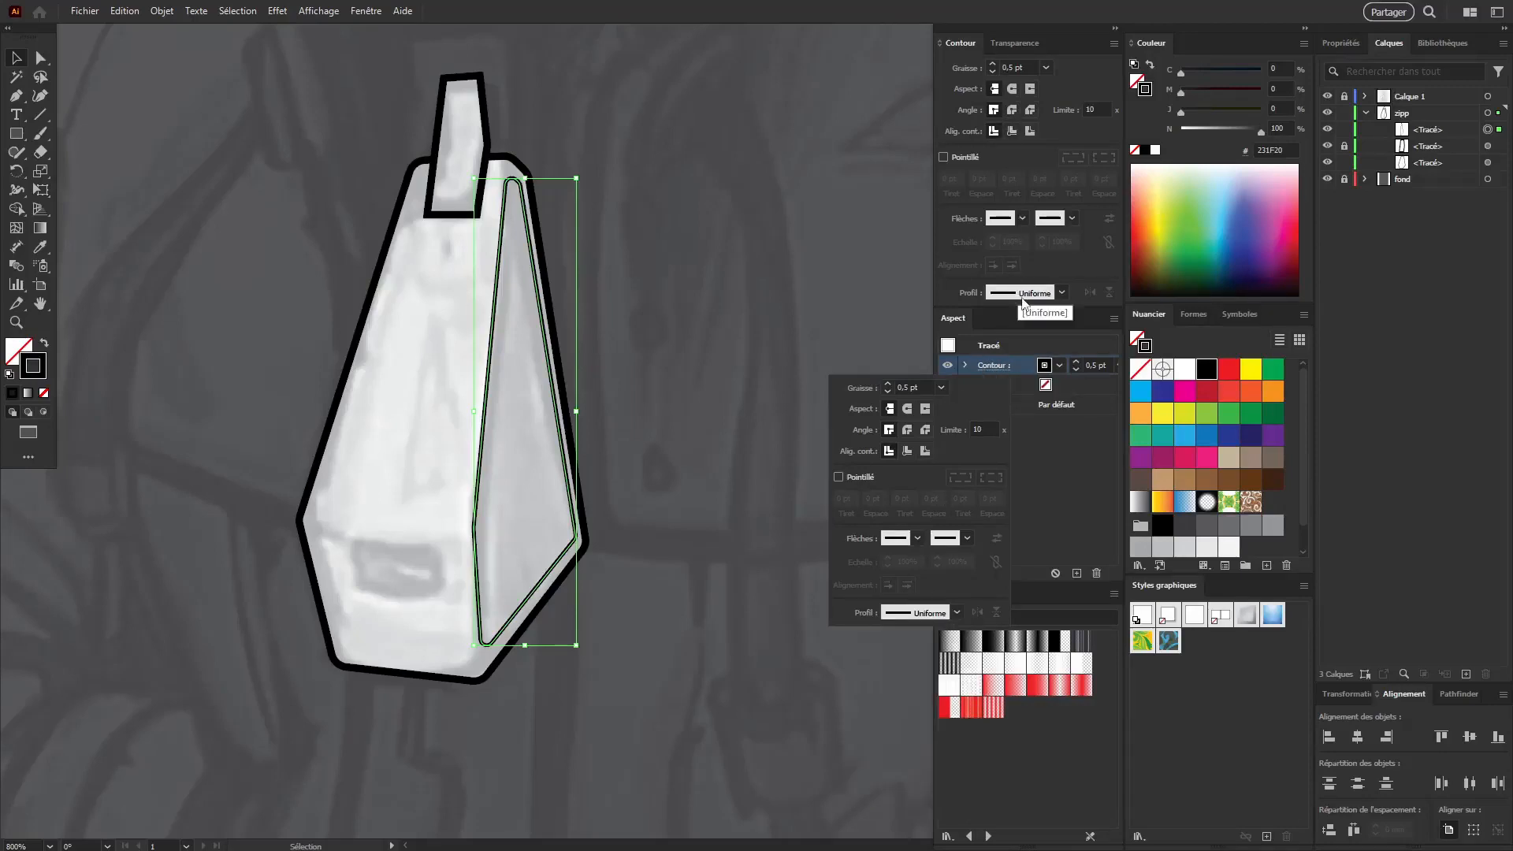
pyautogui.press('Escape')
pyautogui.click(1021, 299)
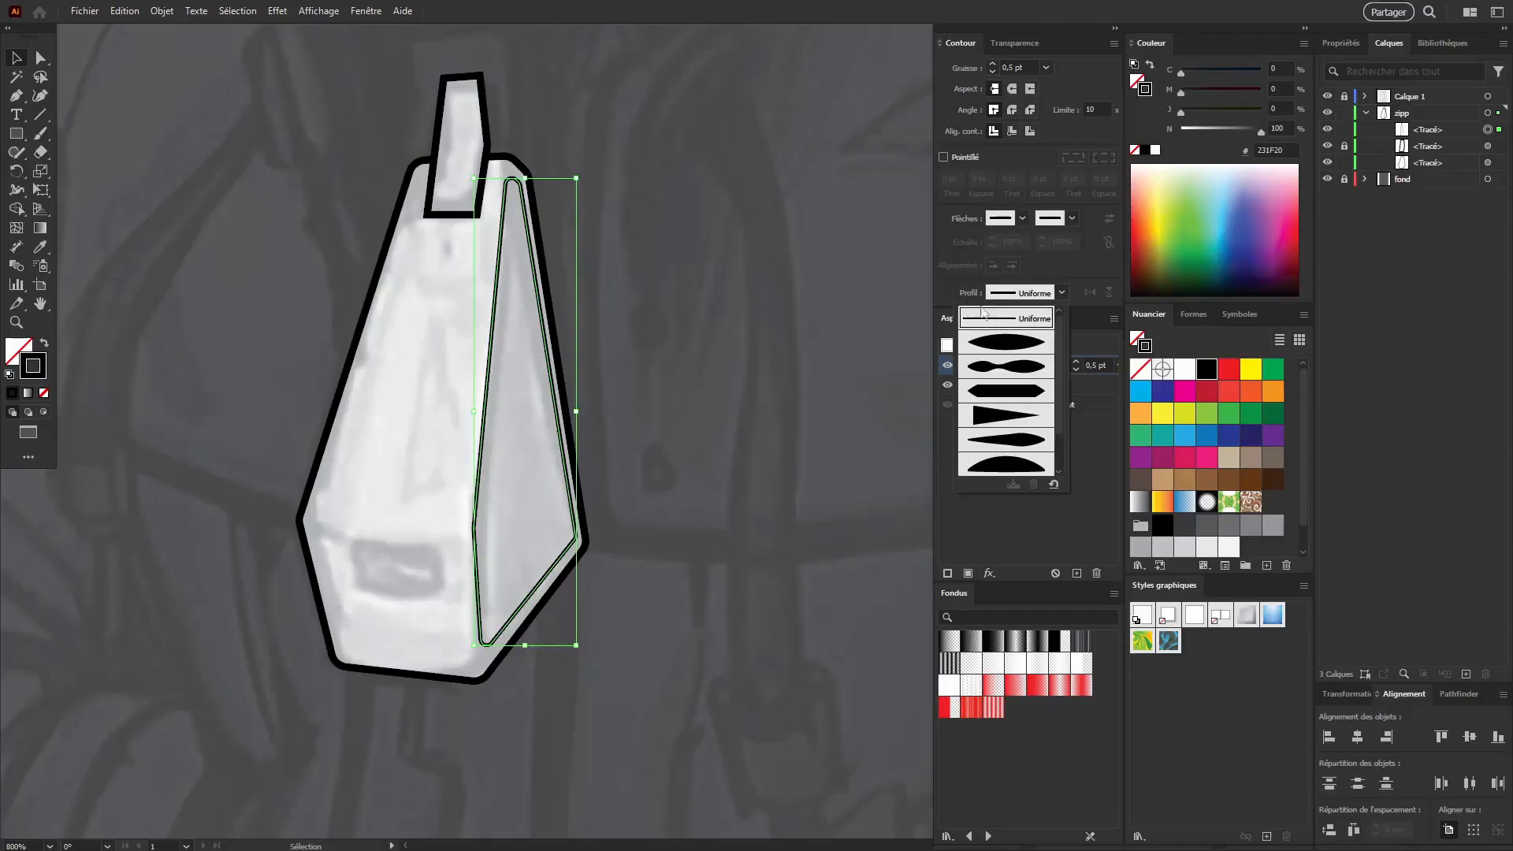
pyautogui.click(1006, 351)
pyautogui.press('a')
pyautogui.click(785, 551)
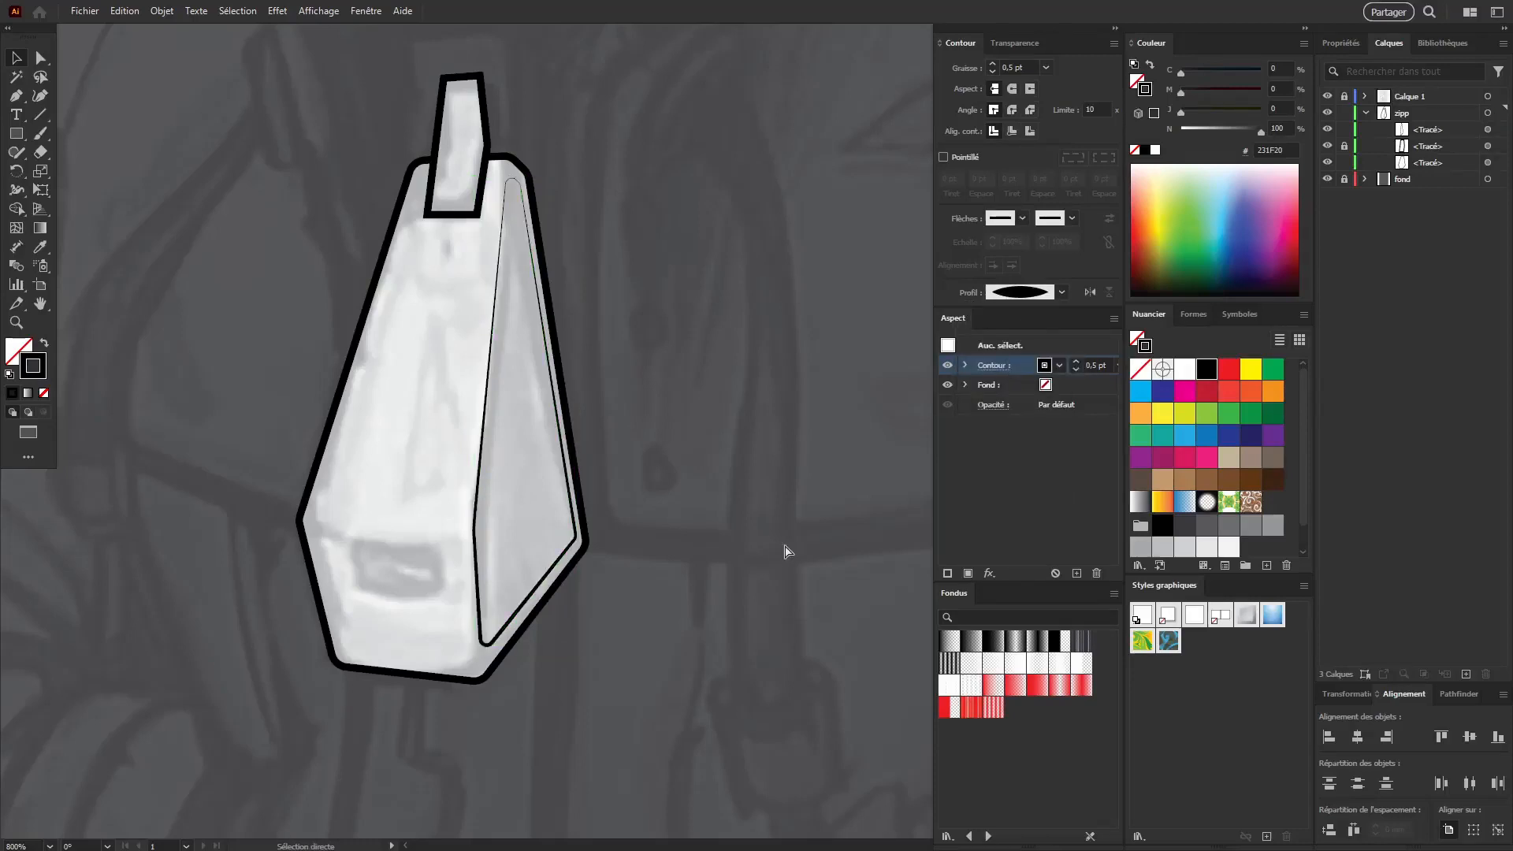
# Step: Trace the small slot on the lower front of the zipper pull as a closed four-point shape with the Pen tool
pyautogui.scroll(-2, 583, 508)
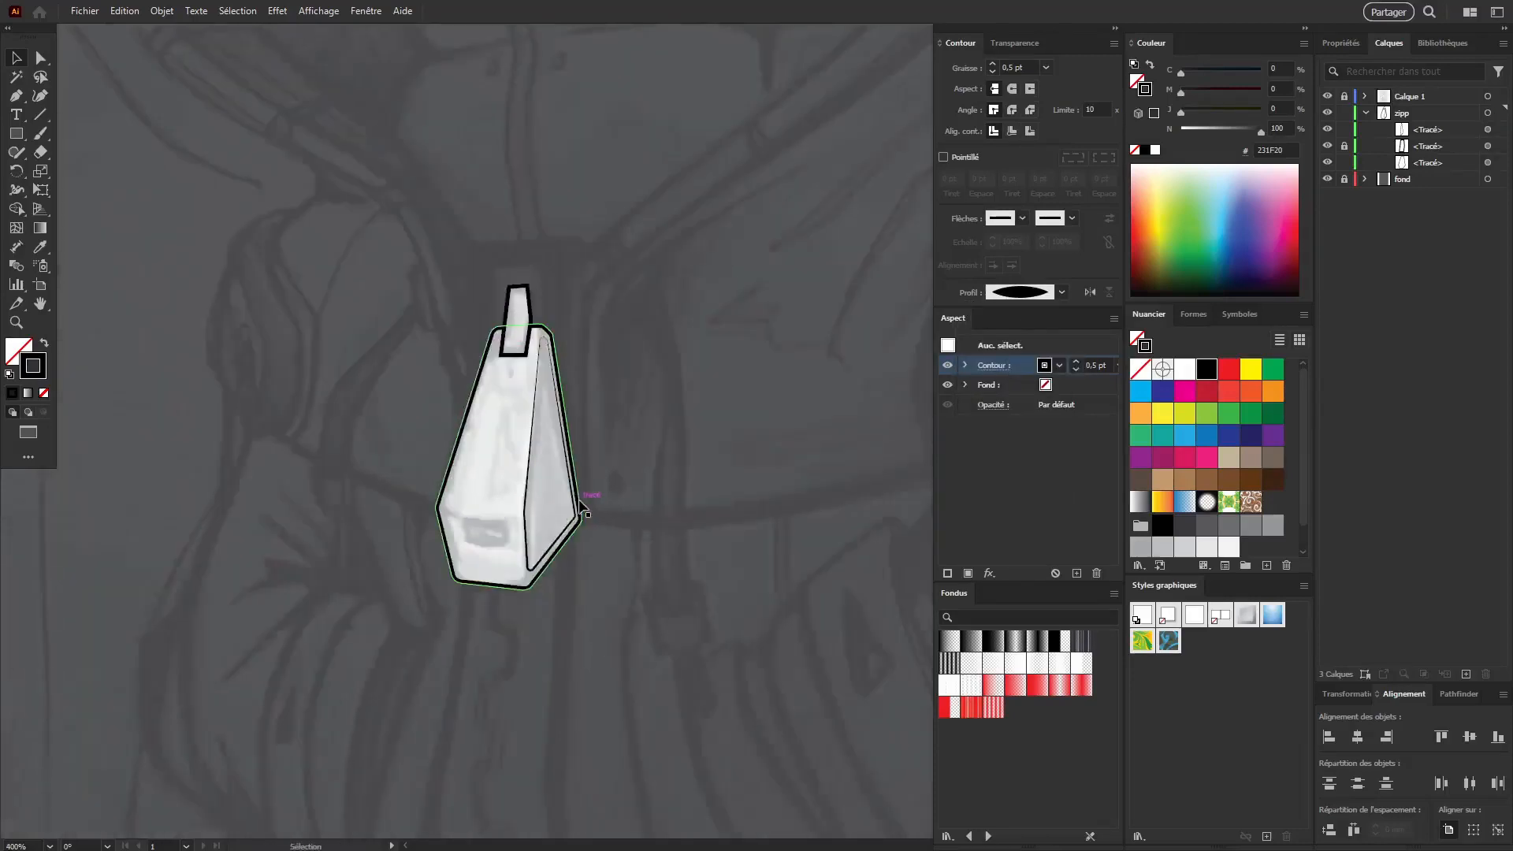
pyautogui.moveTo(589, 513); pyautogui.dragTo(788, 516)
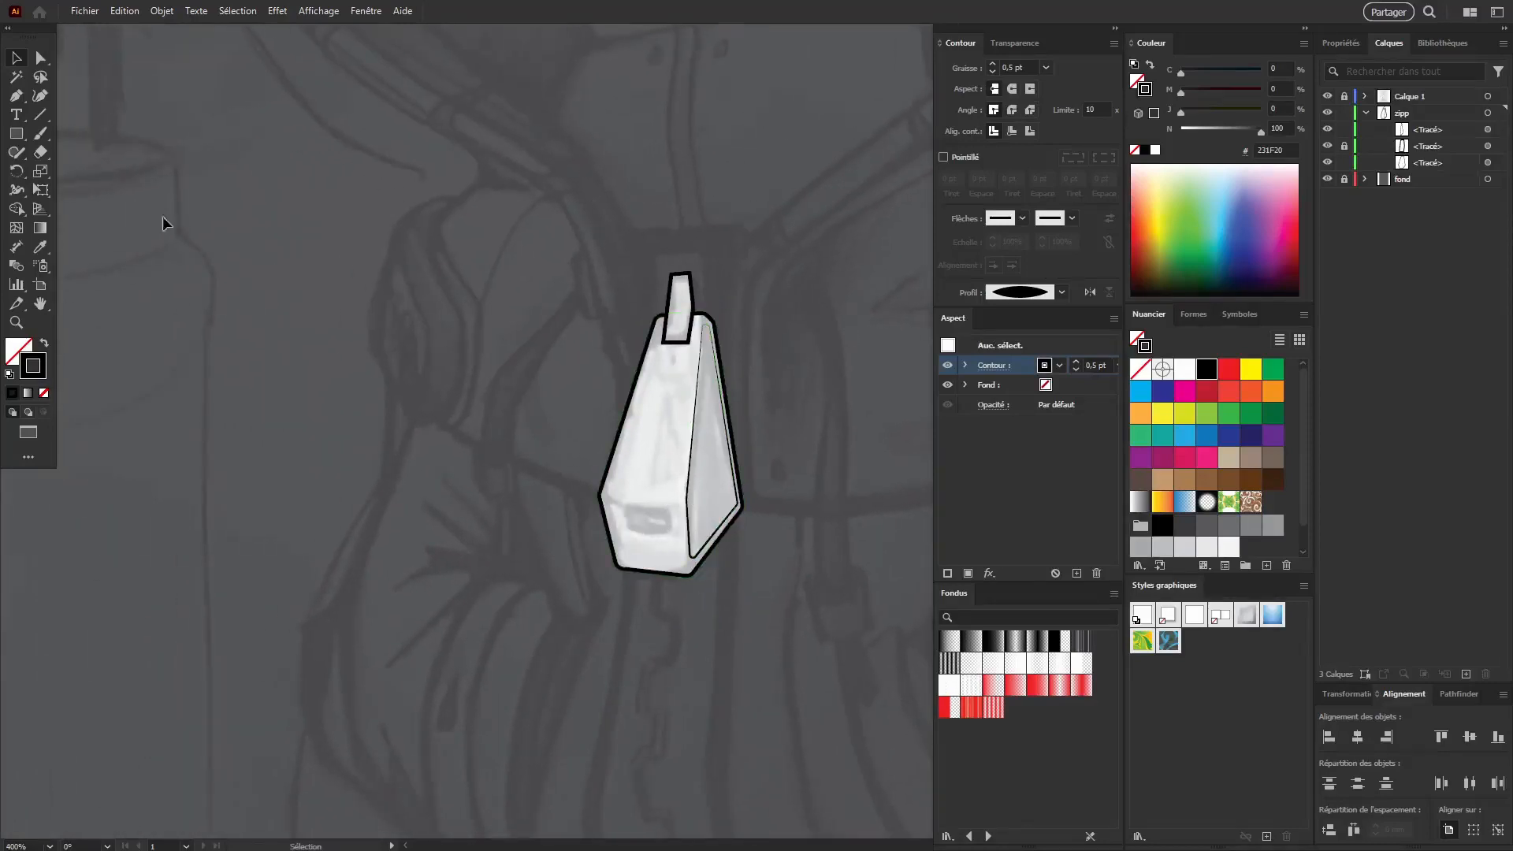
pyautogui.click(16, 95)
pyautogui.scroll(4, 685, 539)
pyautogui.moveTo(685, 538); pyautogui.dragTo(520, 436)
pyautogui.click(323, 387)
pyautogui.click(518, 399)
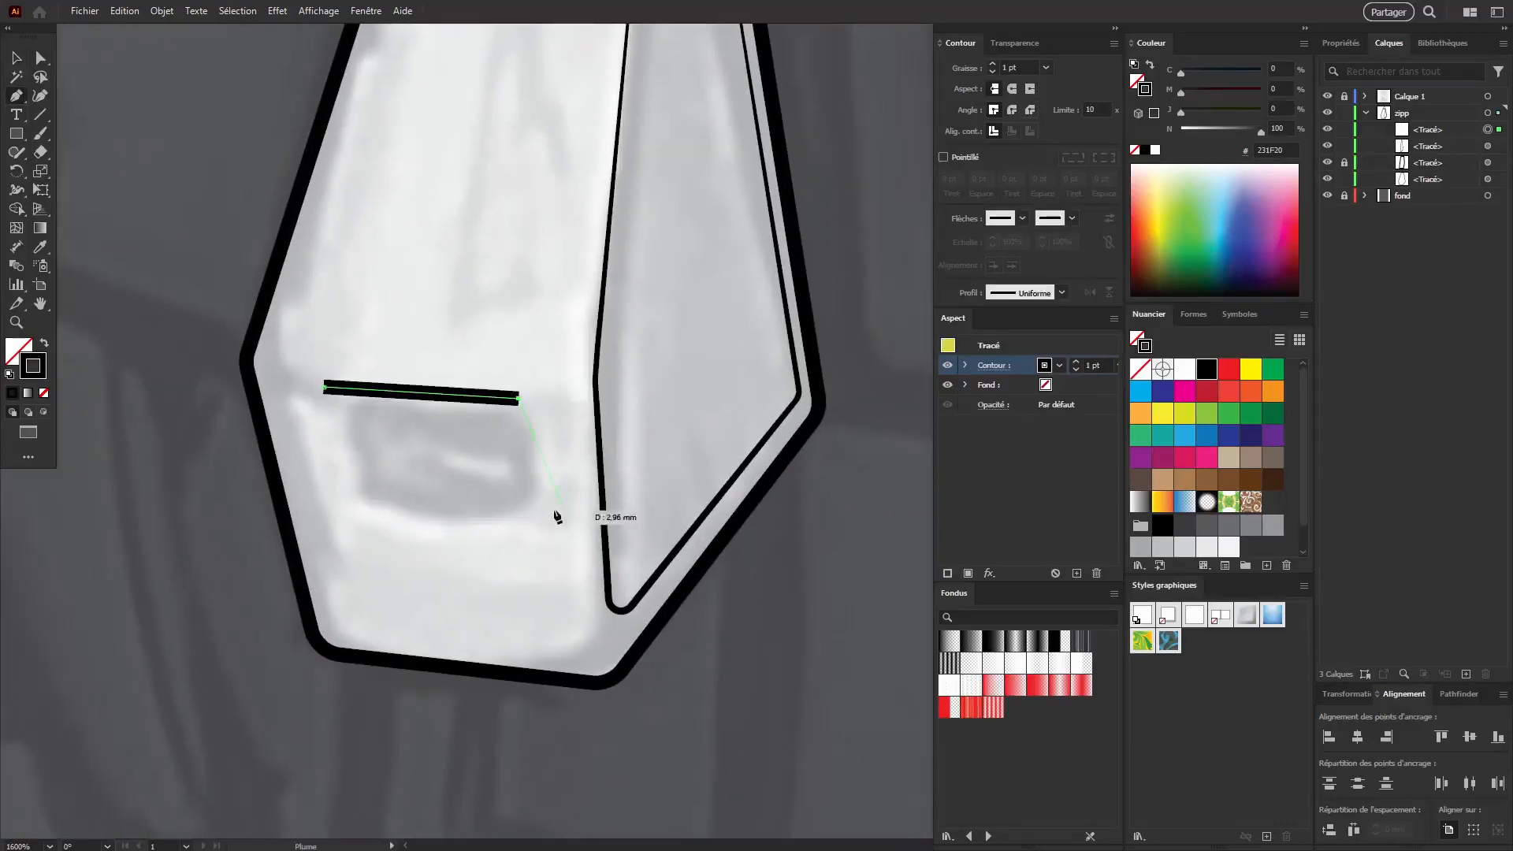
pyautogui.click(526, 522)
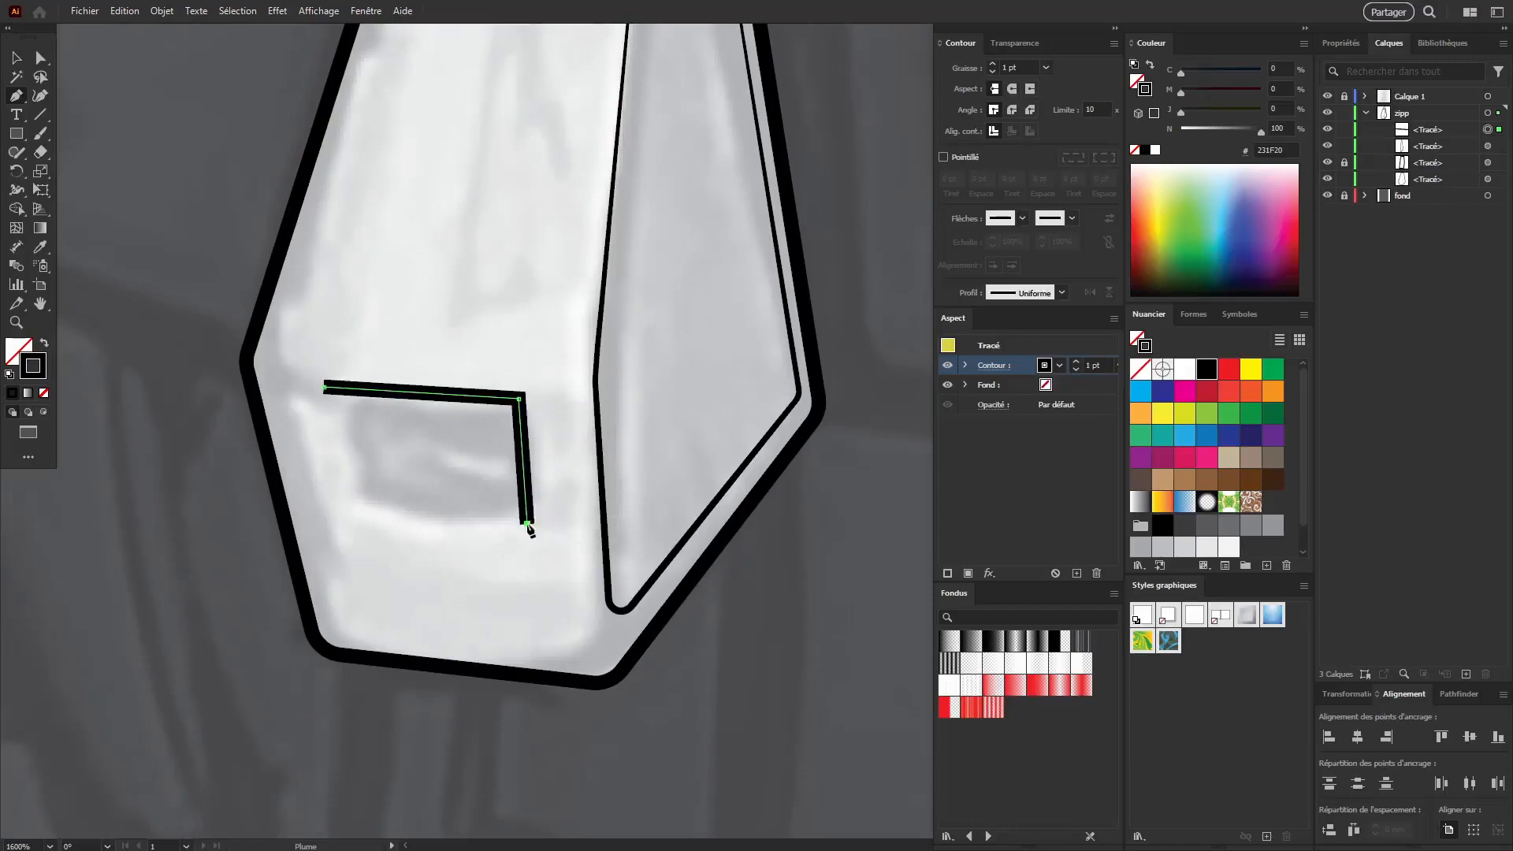
pyautogui.click(343, 510)
pyautogui.click(323, 387)
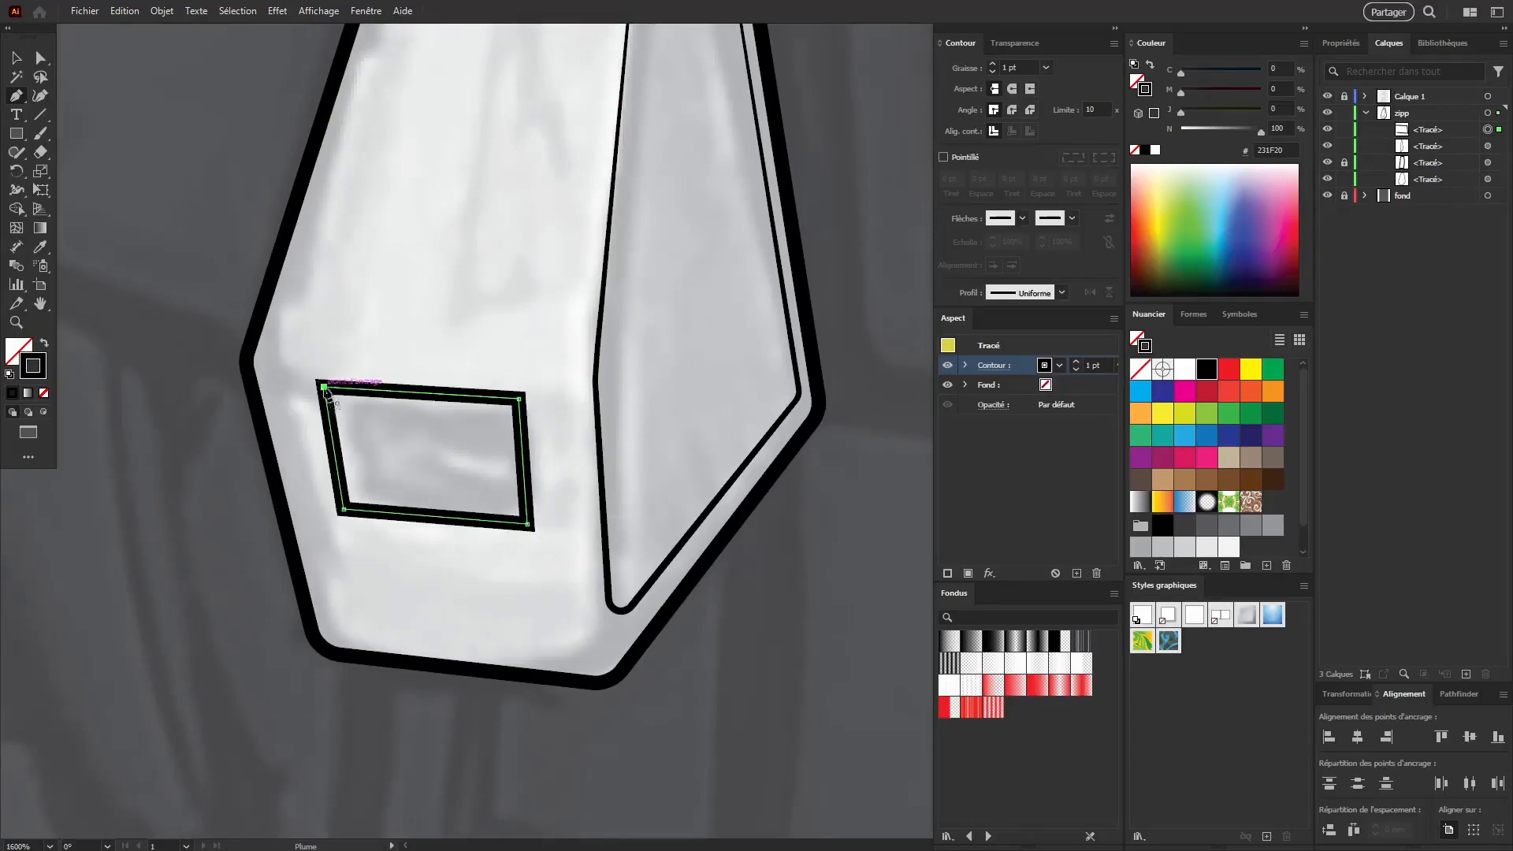
# Step: Round all four corners of the slot shape on the zipper pull's front
pyautogui.scroll(-2, 426, 459)
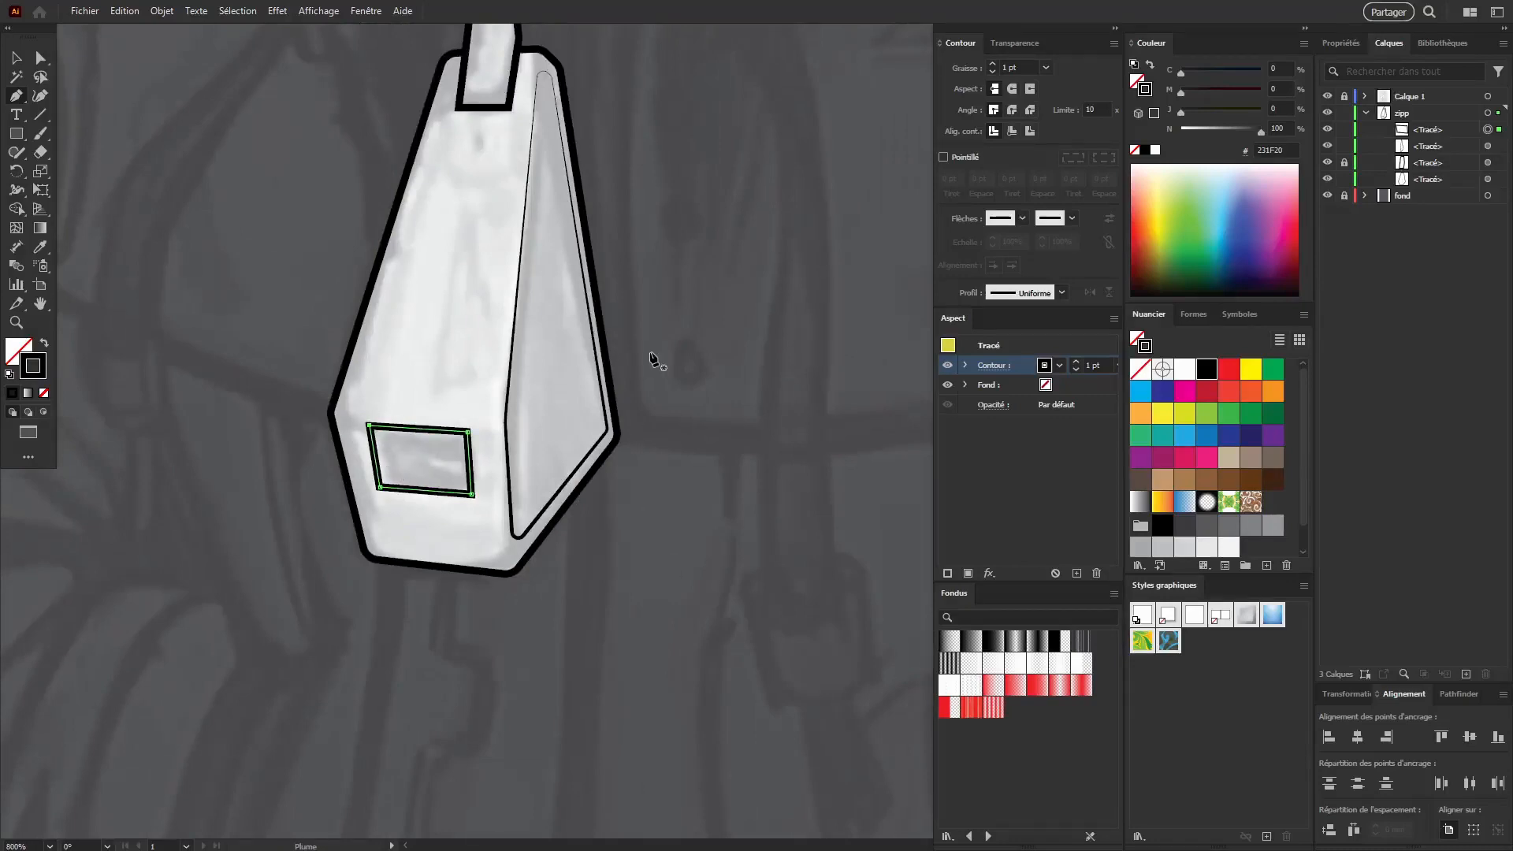
pyautogui.press('ctrl')
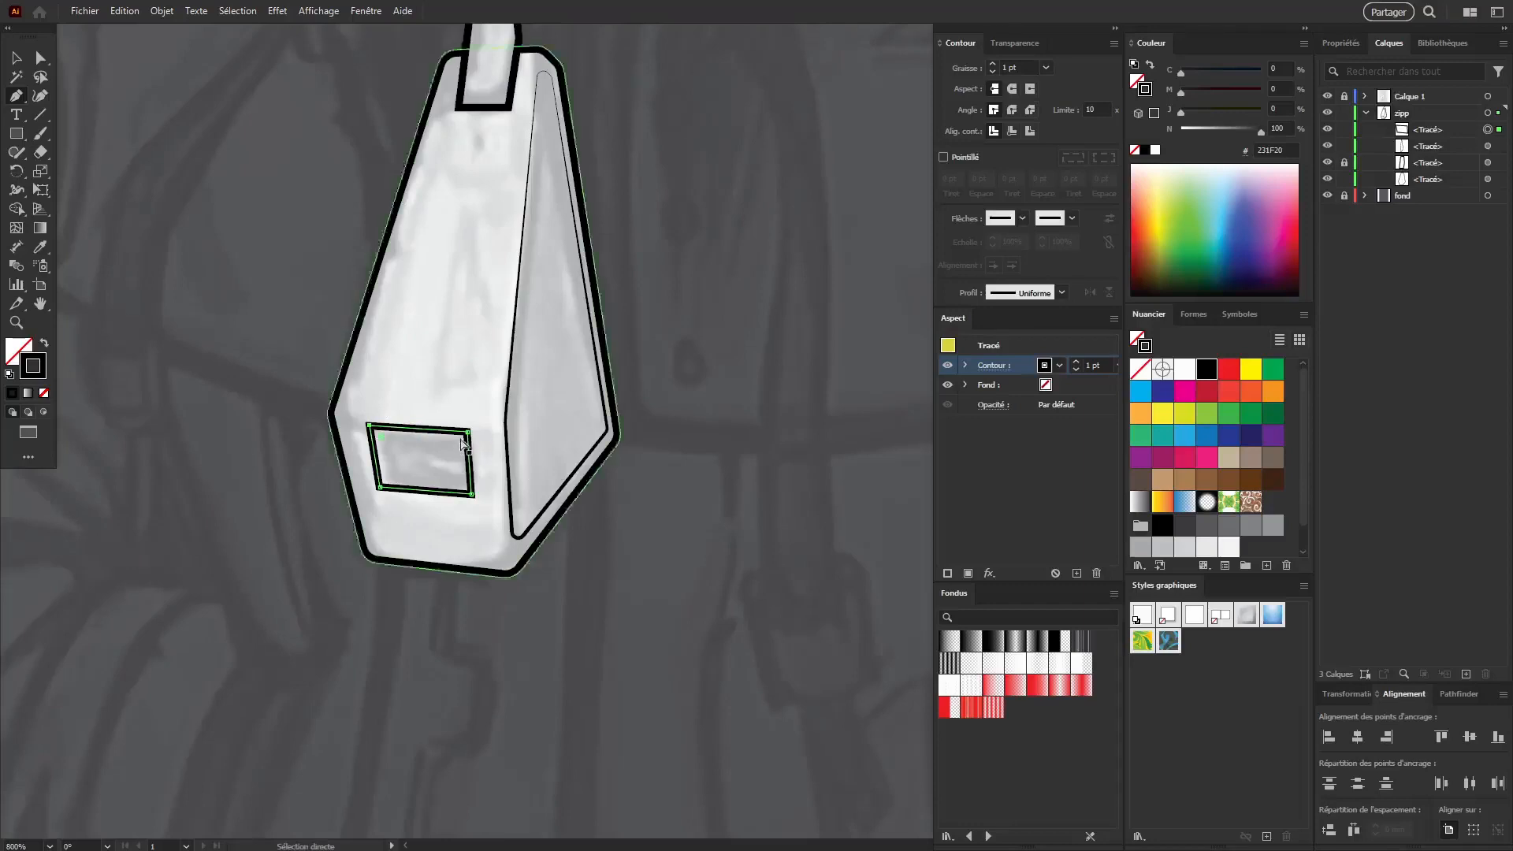
pyautogui.click(16, 58)
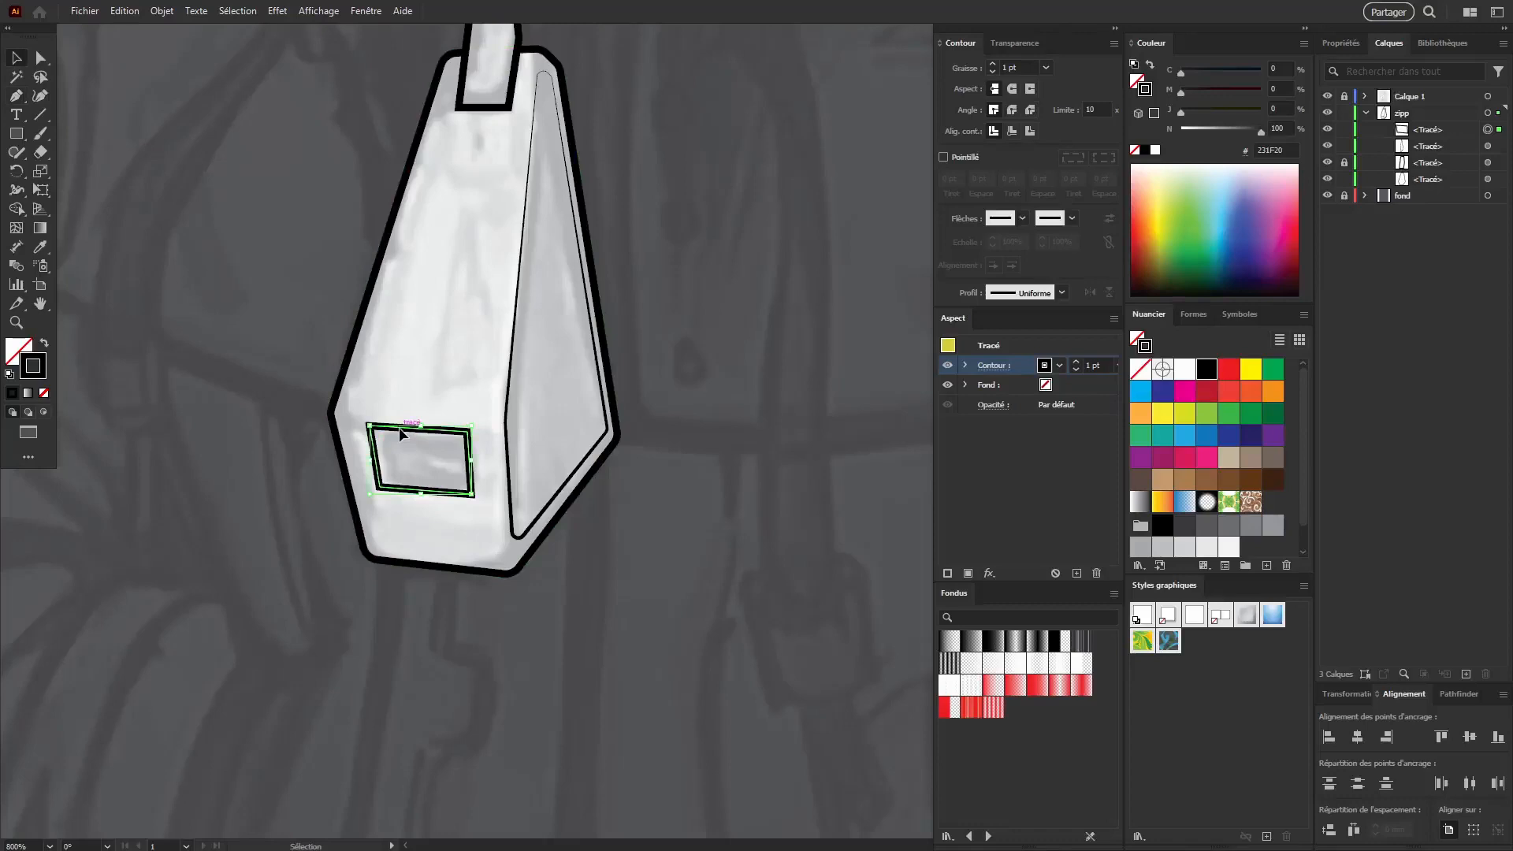
pyautogui.press('ctrl')
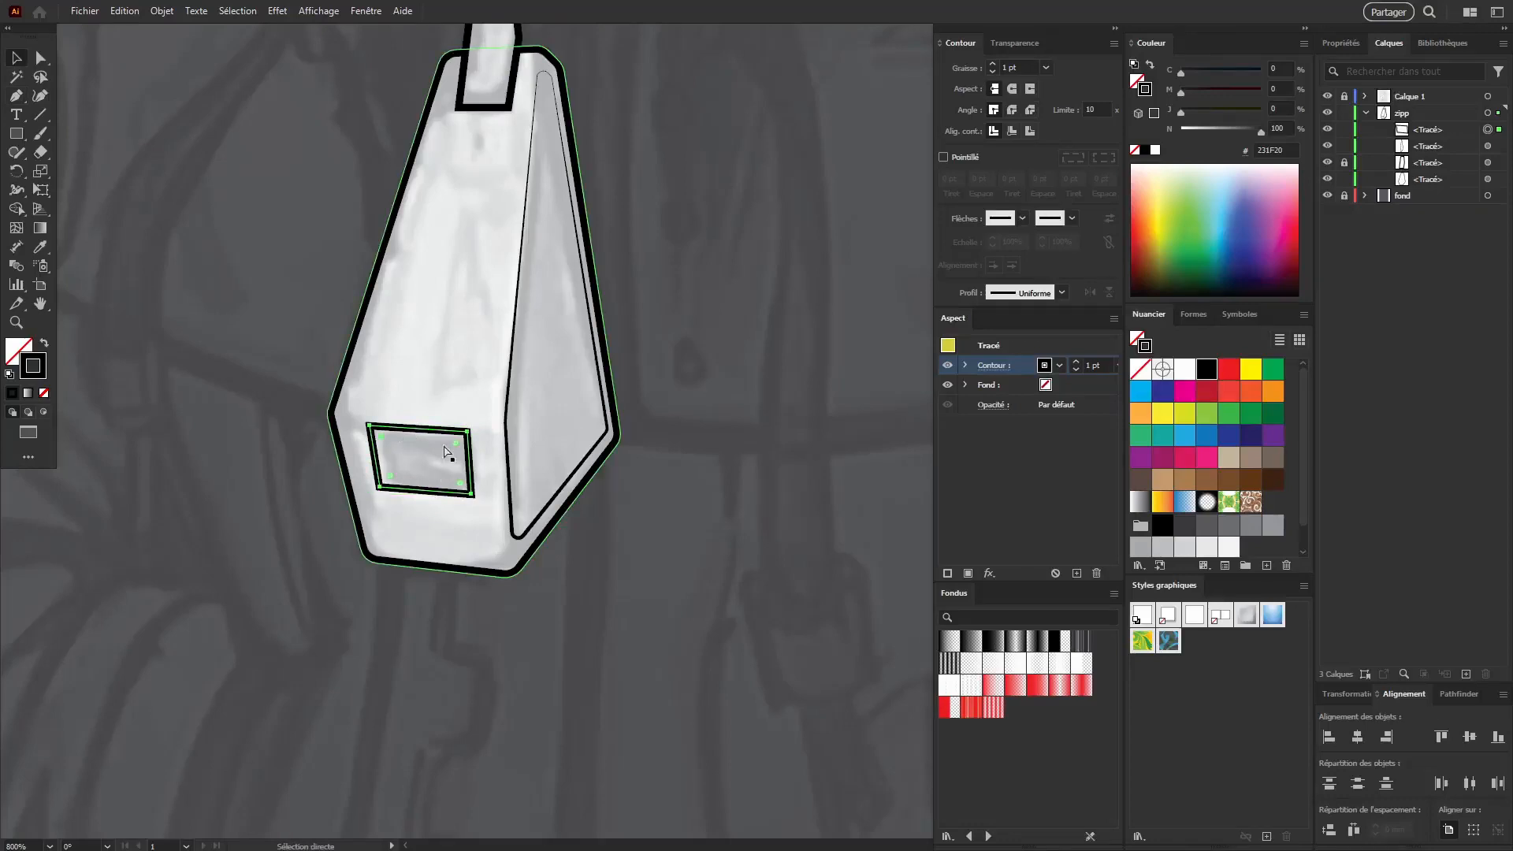
pyautogui.moveTo(457, 448); pyautogui.dragTo(457, 448)
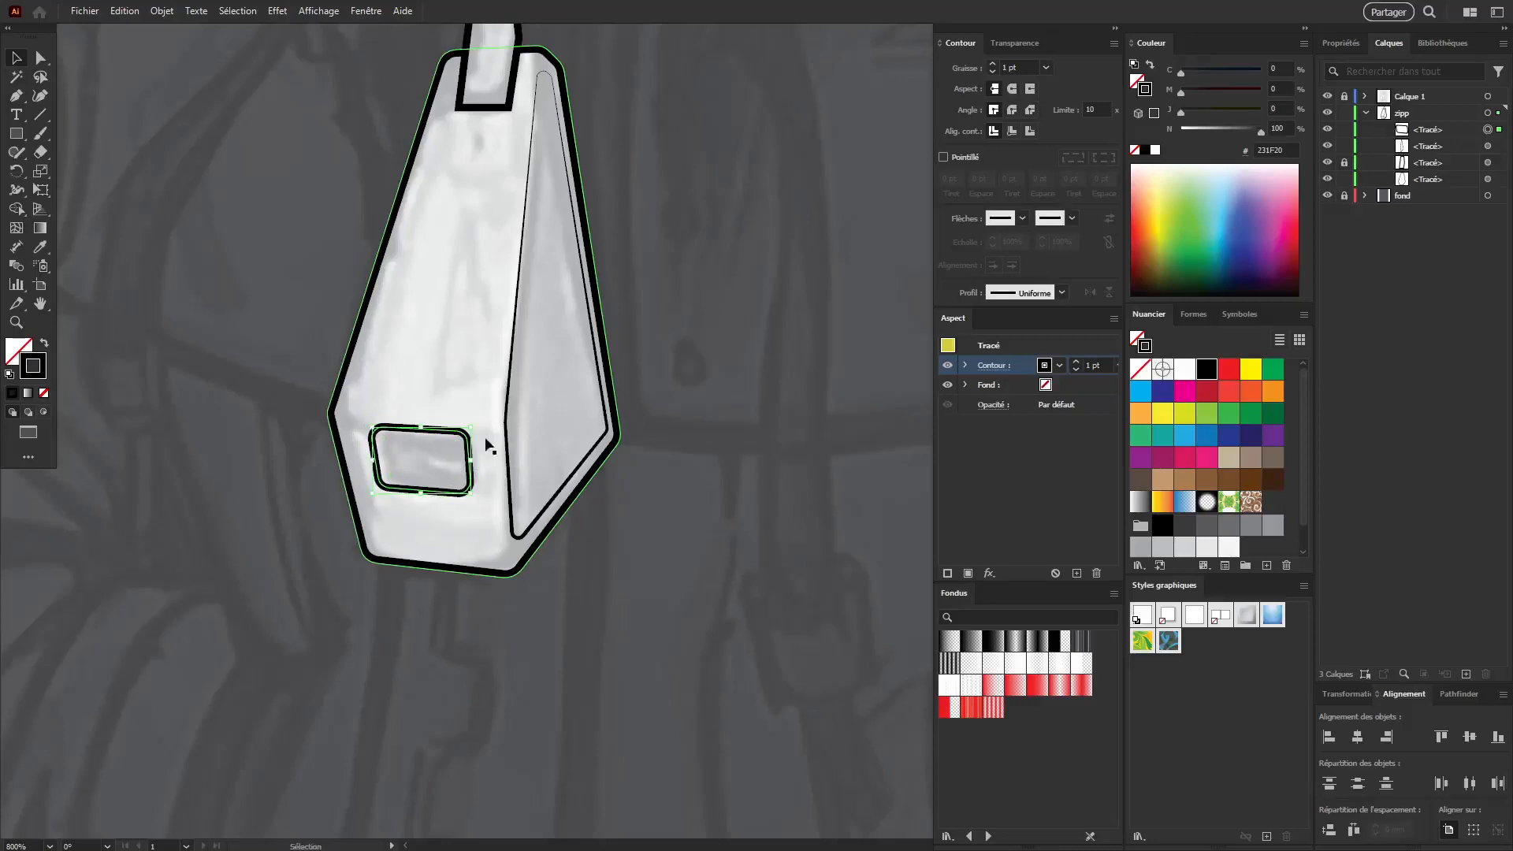
# Step: Lock the side-face and body paths, and paste a copy of the slot shape directly in front of the original
pyautogui.click(1344, 146)
pyautogui.click(1344, 179)
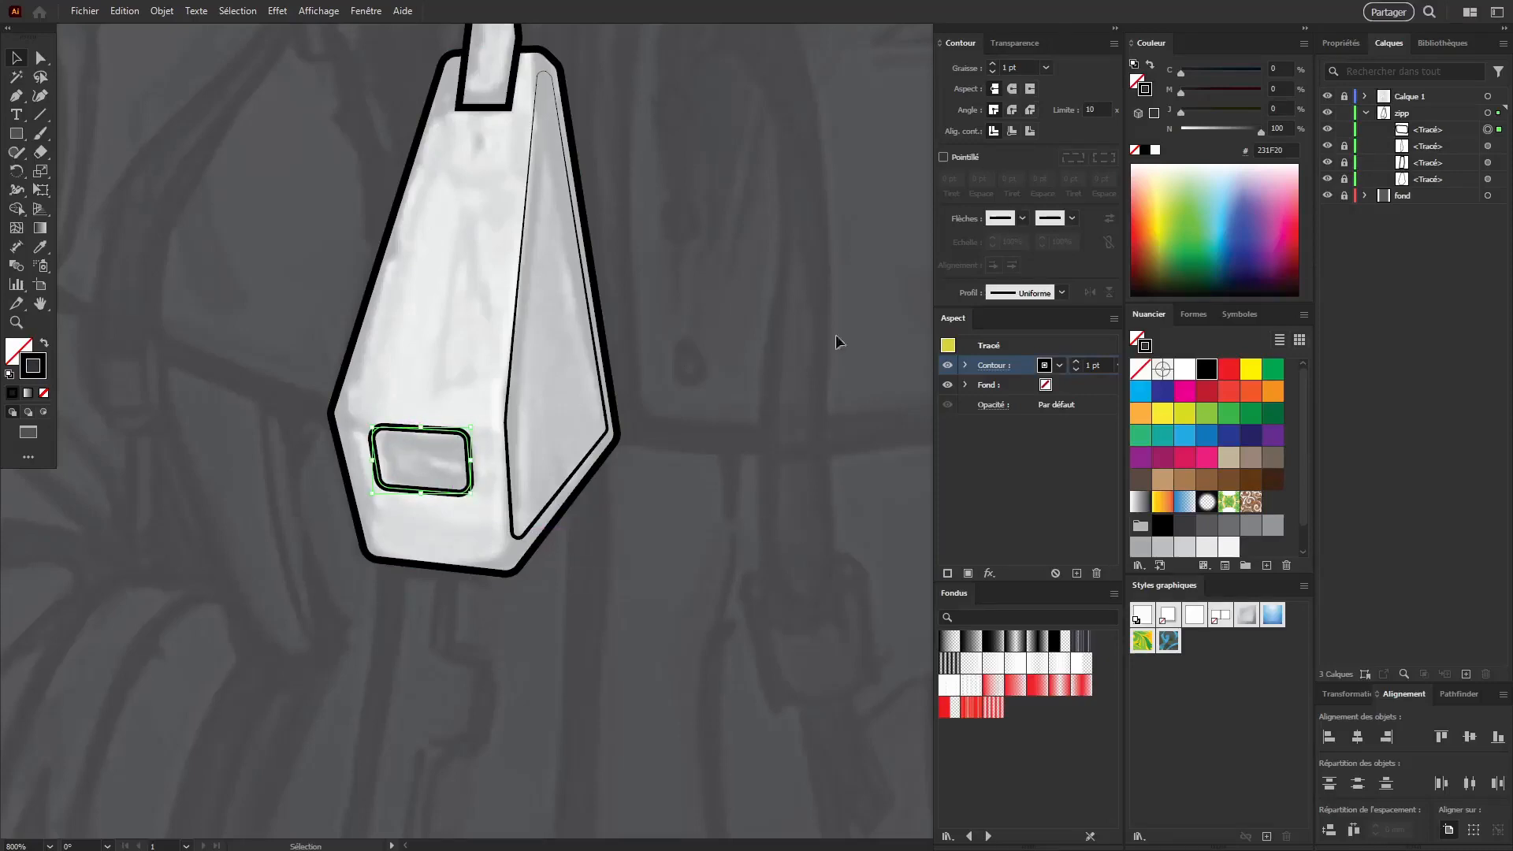
pyautogui.click(1410, 130)
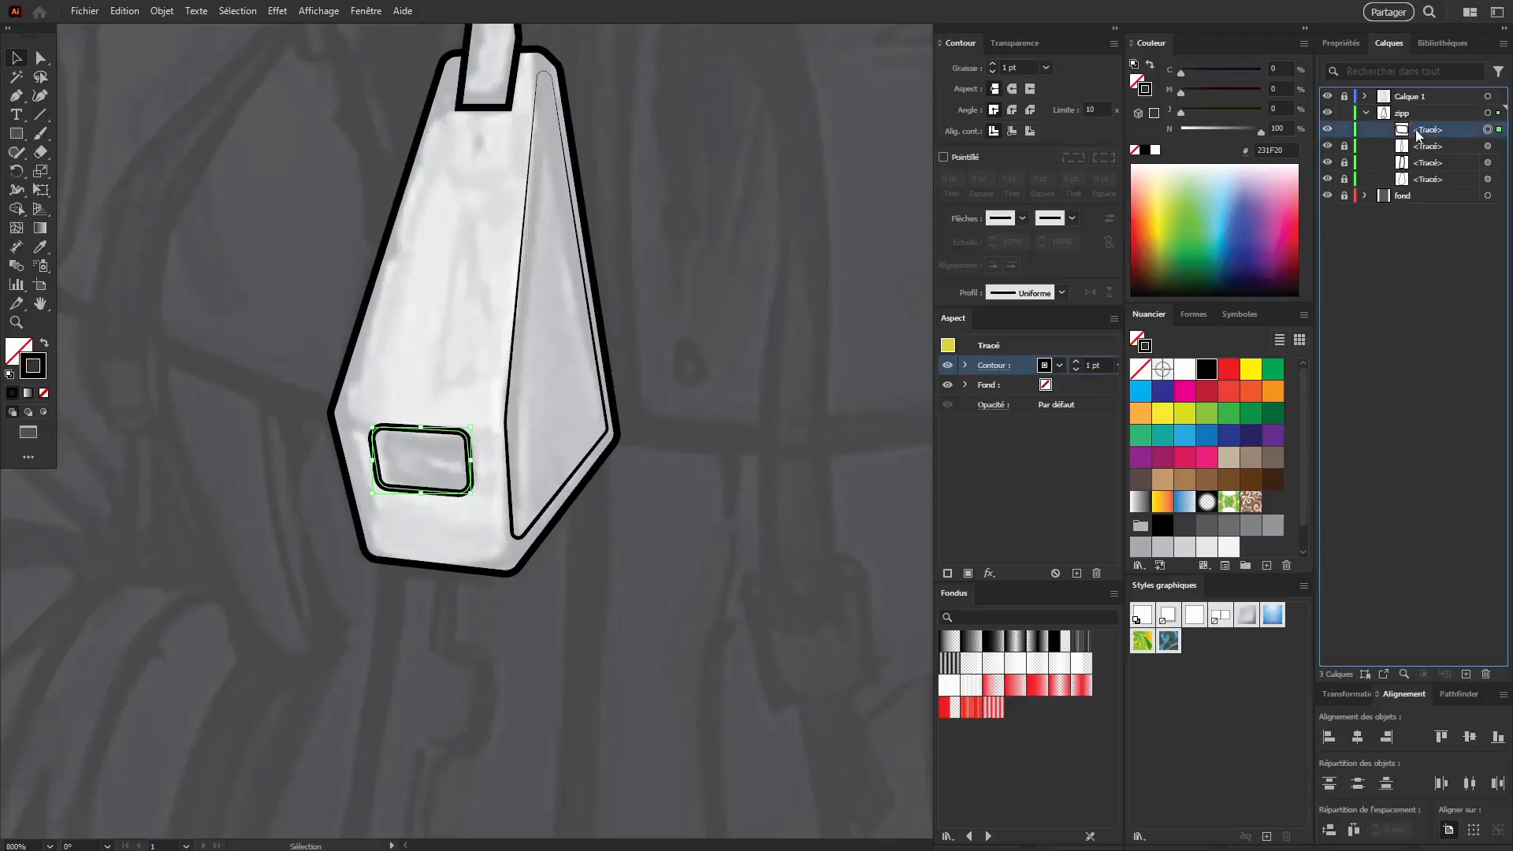
pyautogui.click(1430, 130)
pyautogui.hotkey('ctrl', 'c')
pyautogui.hotkey('ctrl', 'f')
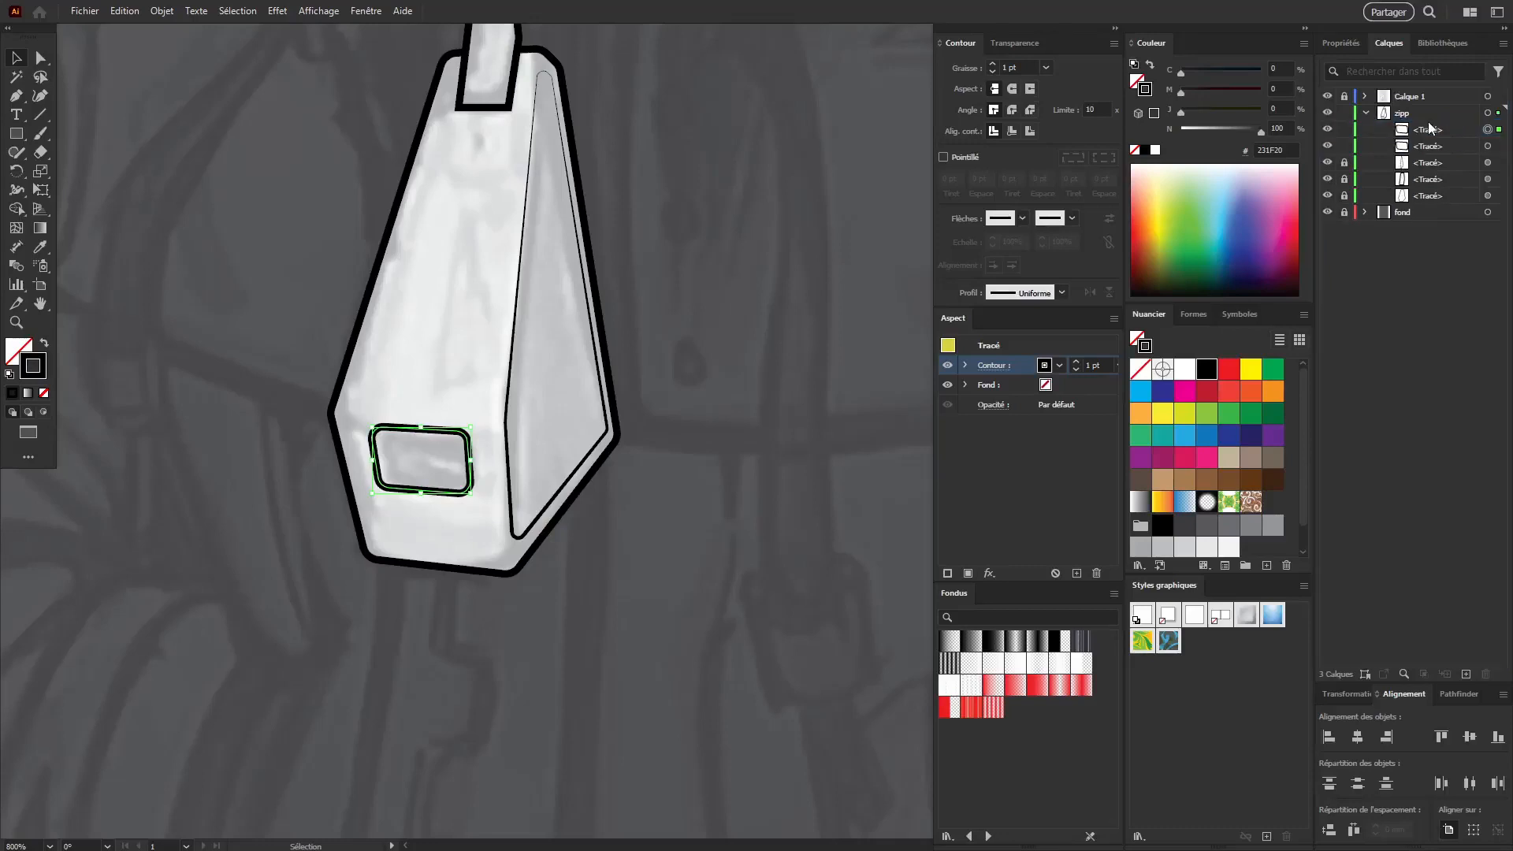
# Step: Lock the original slot path and duplicate its copy above it in the zipp layer
pyautogui.click(1344, 147)
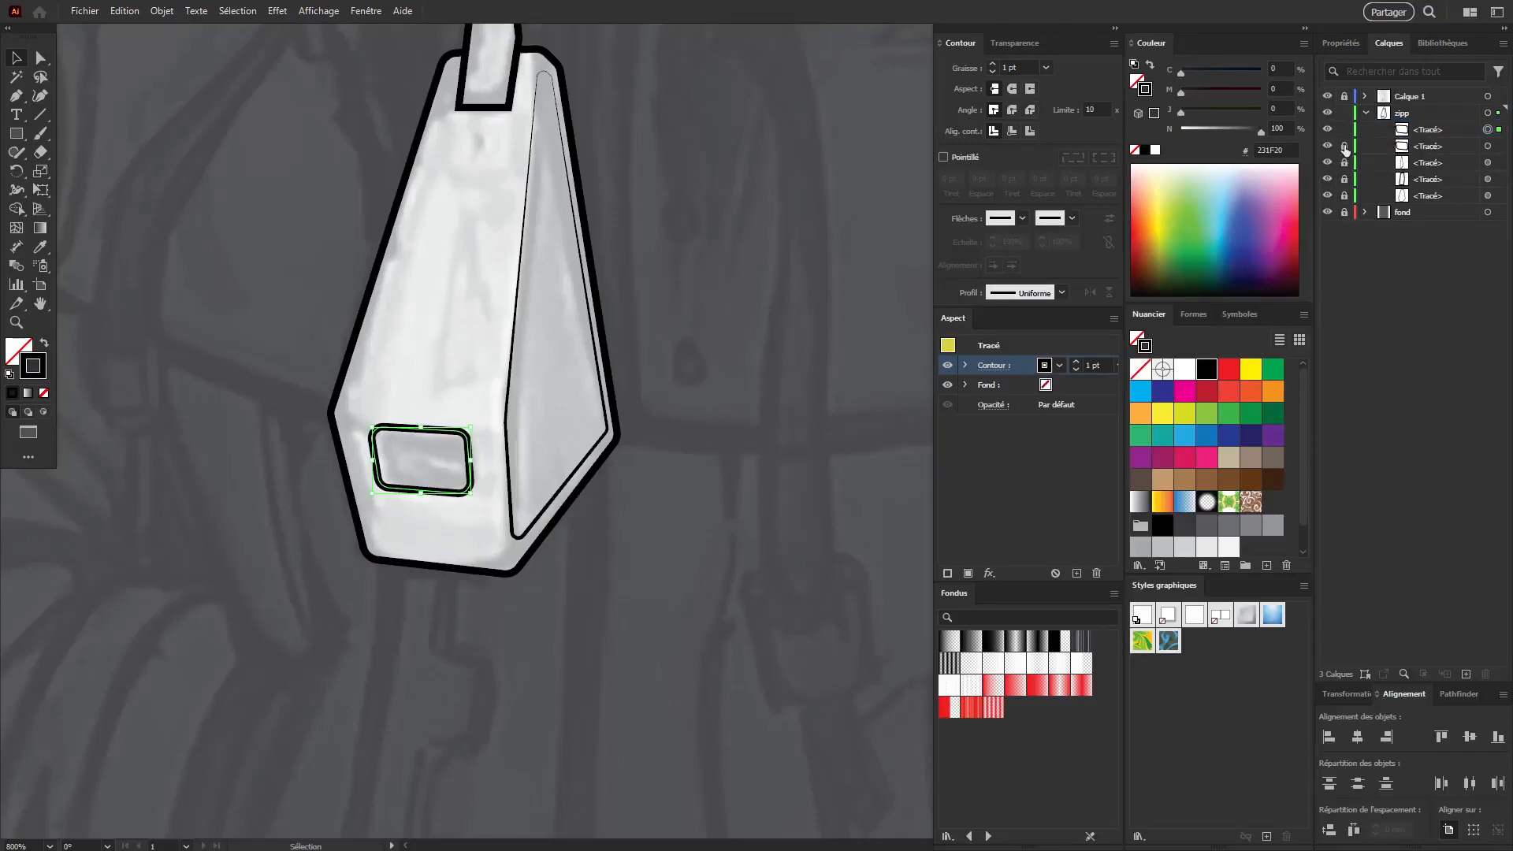
pyautogui.click(1416, 138)
pyautogui.moveTo(1416, 138); pyautogui.dragTo(1428, 128)
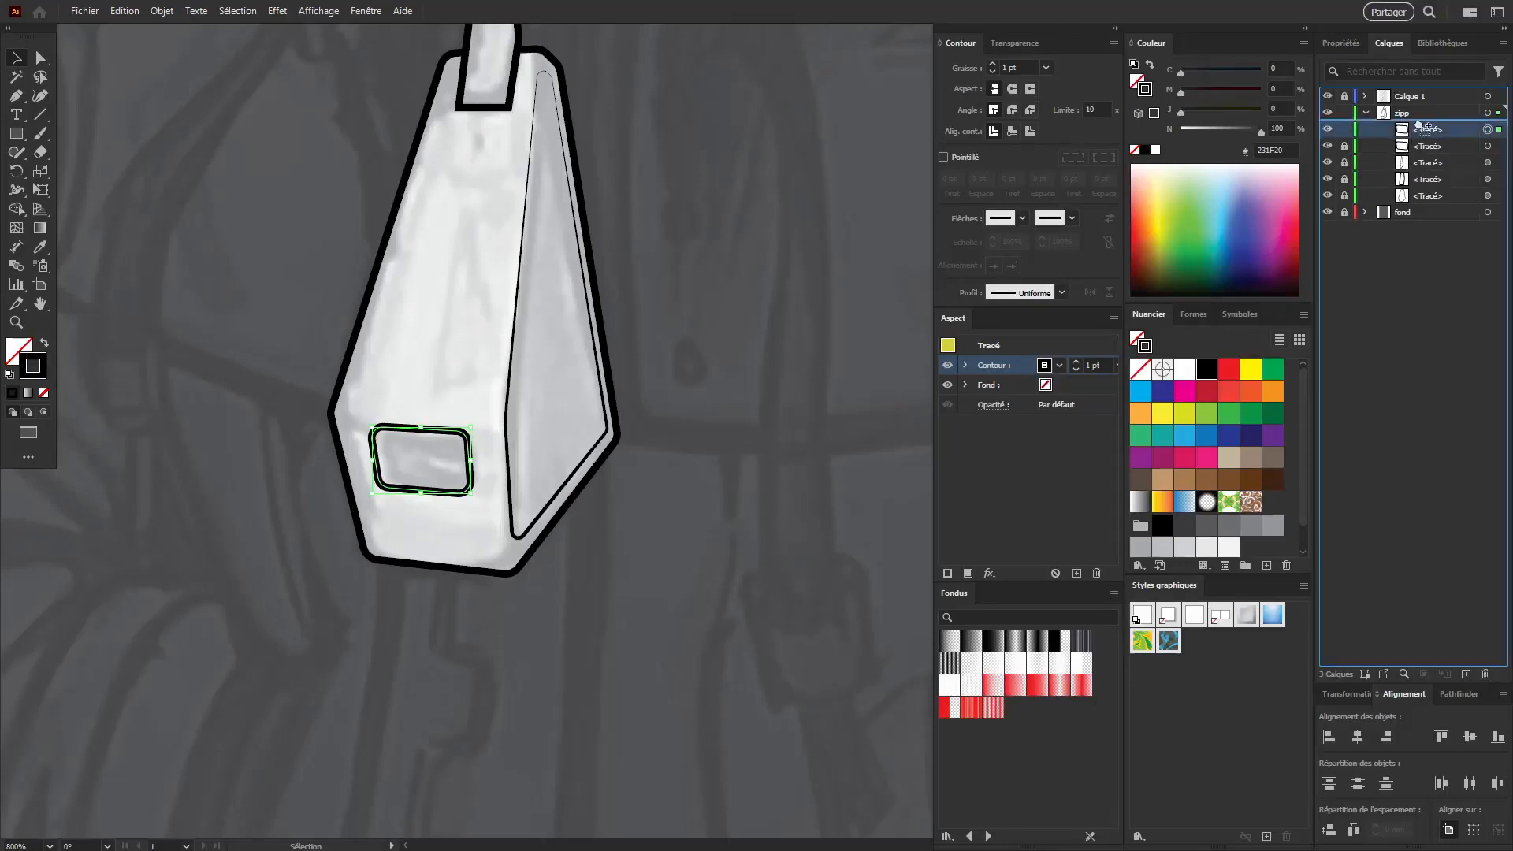
pyautogui.moveTo(1420, 126); pyautogui.dragTo(1420, 121)
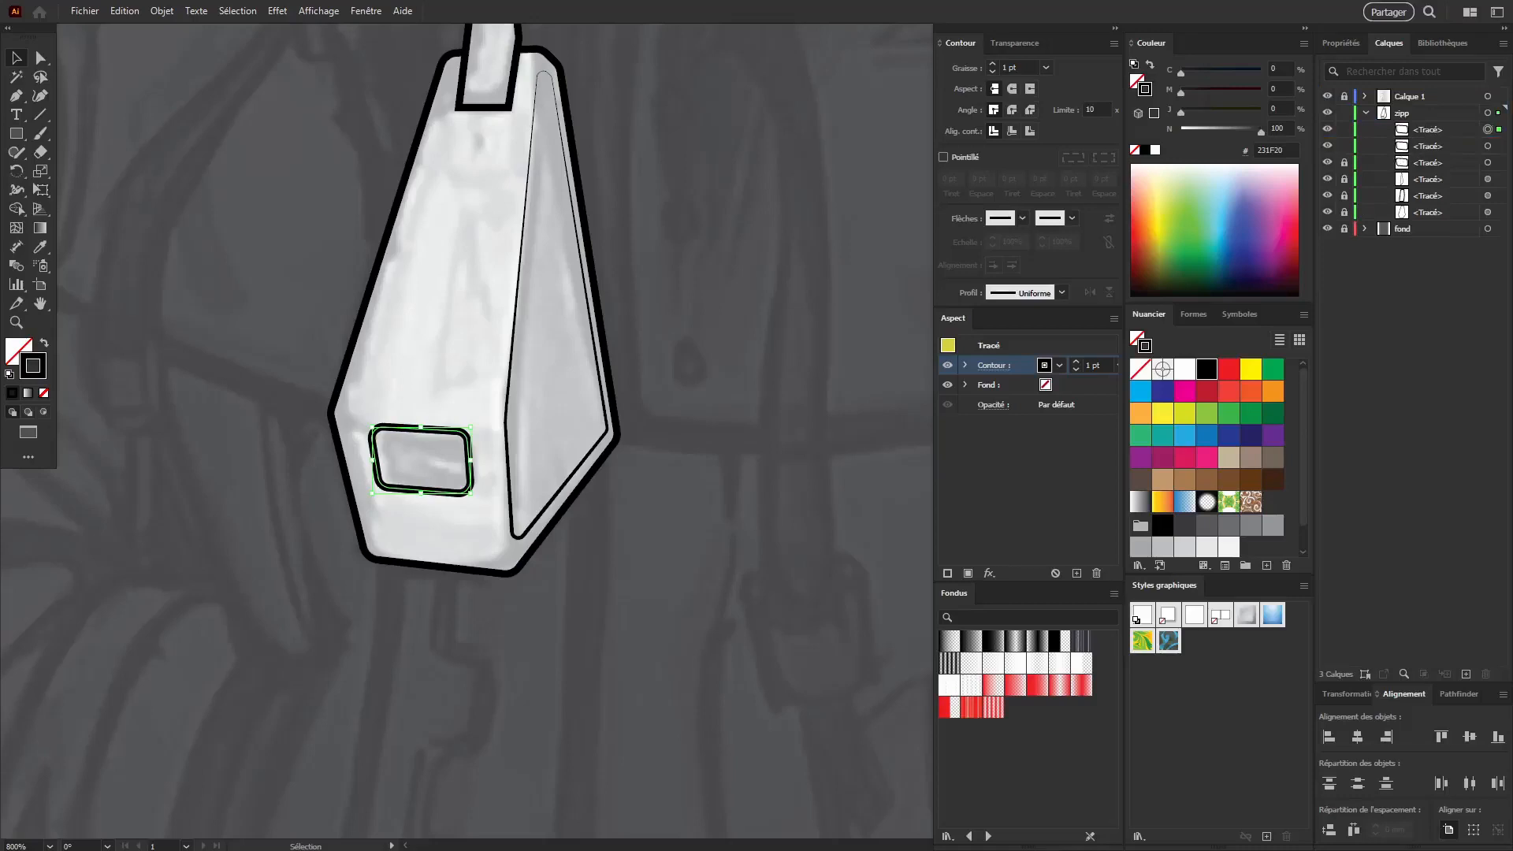
# Step: Nudge the topmost slot copy to the right and upward so it is offset diagonally from the shapes below
pyautogui.press('Right')
pyautogui.press('Right')
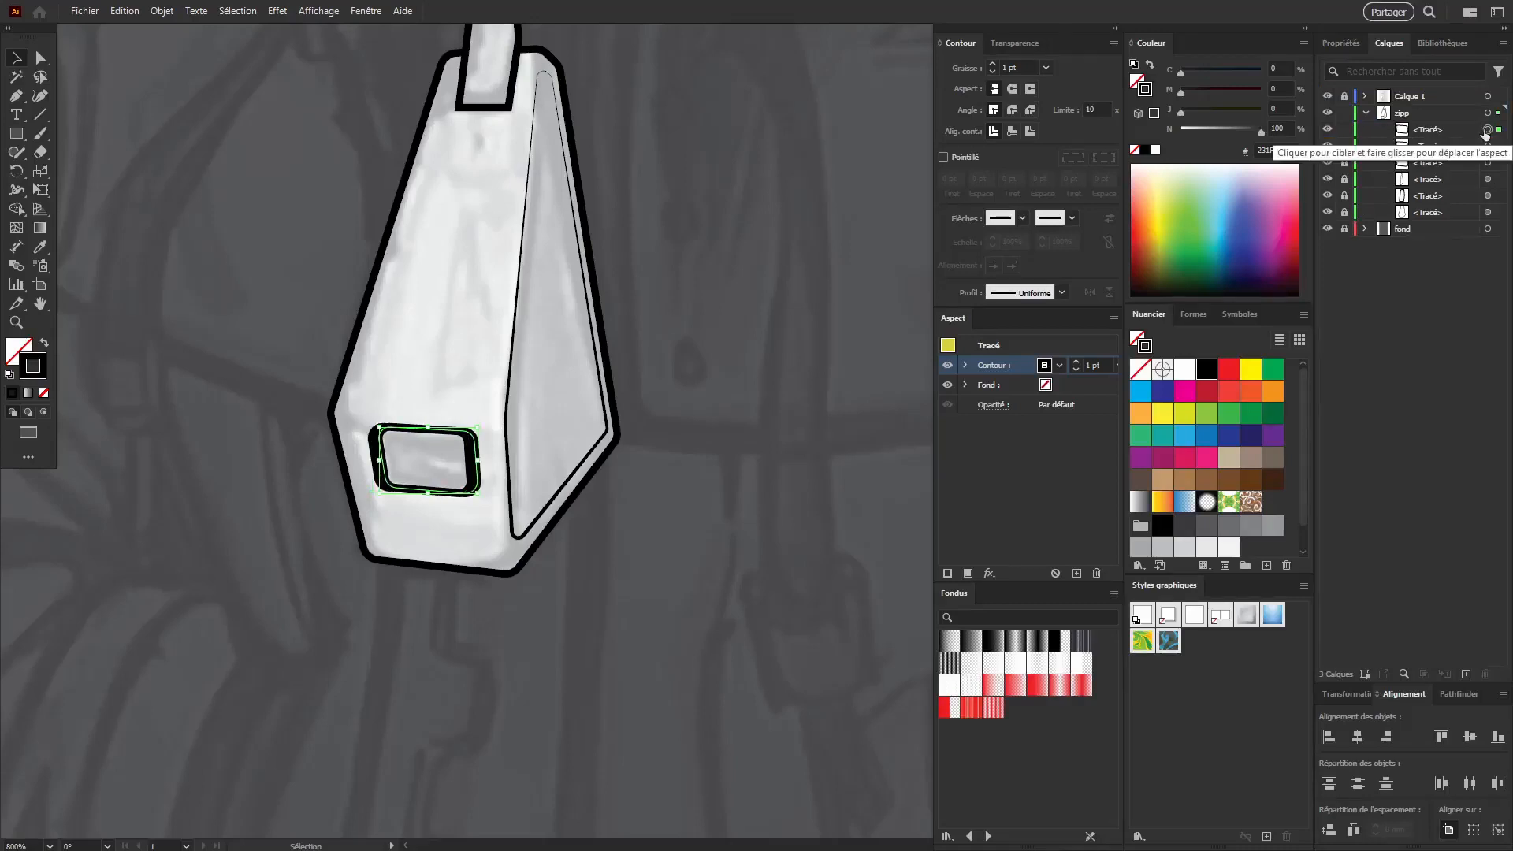
pyautogui.press('Up')
pyautogui.press('Up')
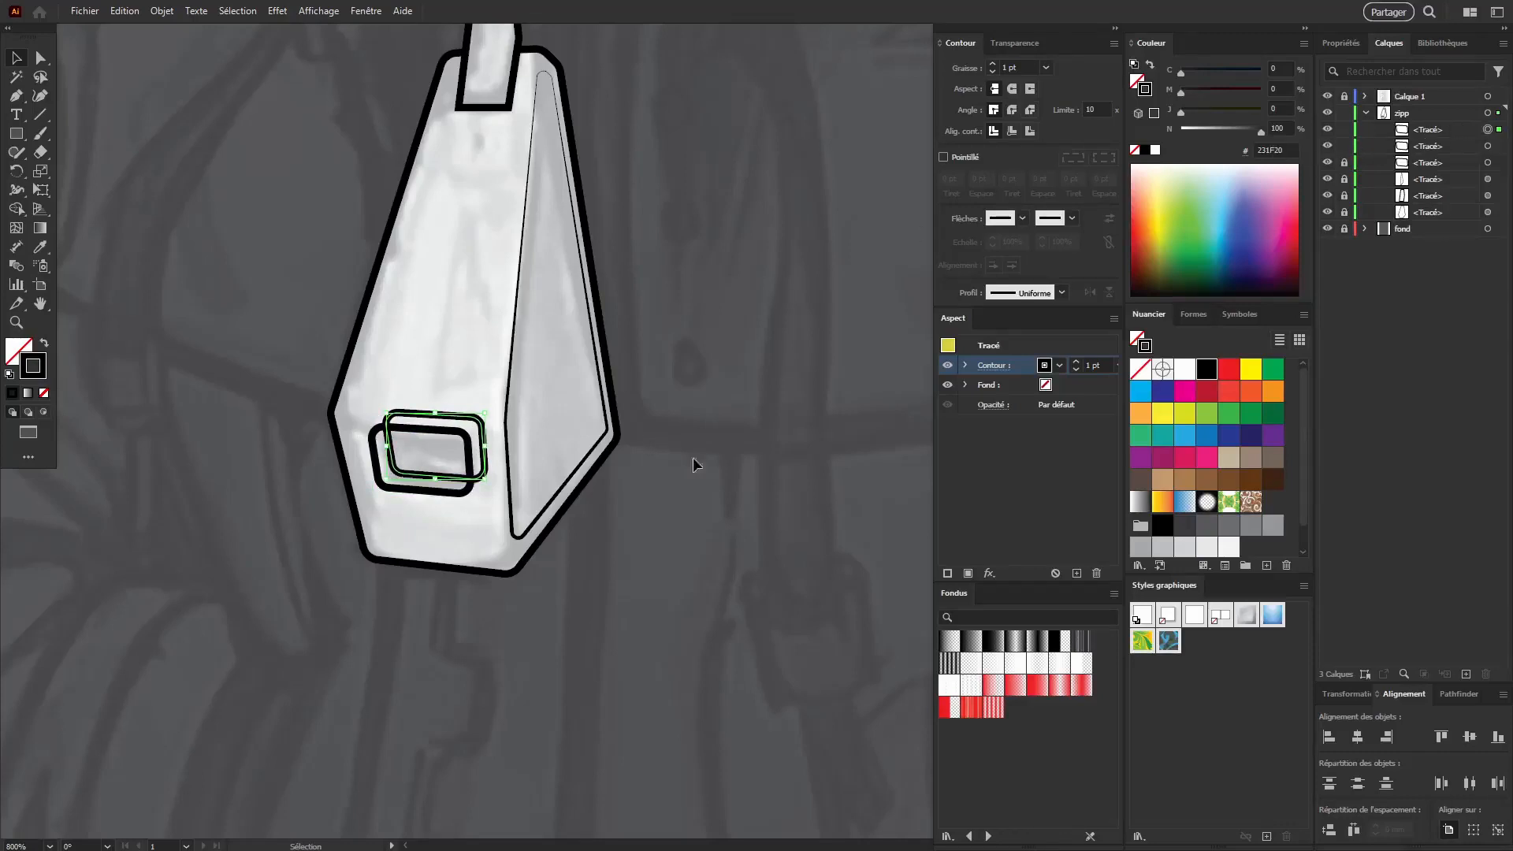
# Step: Select the two offset slot copies on the zipper pull and reduce them to their overlap with the Pathfinder intersect operation
pyautogui.click(1487, 146)
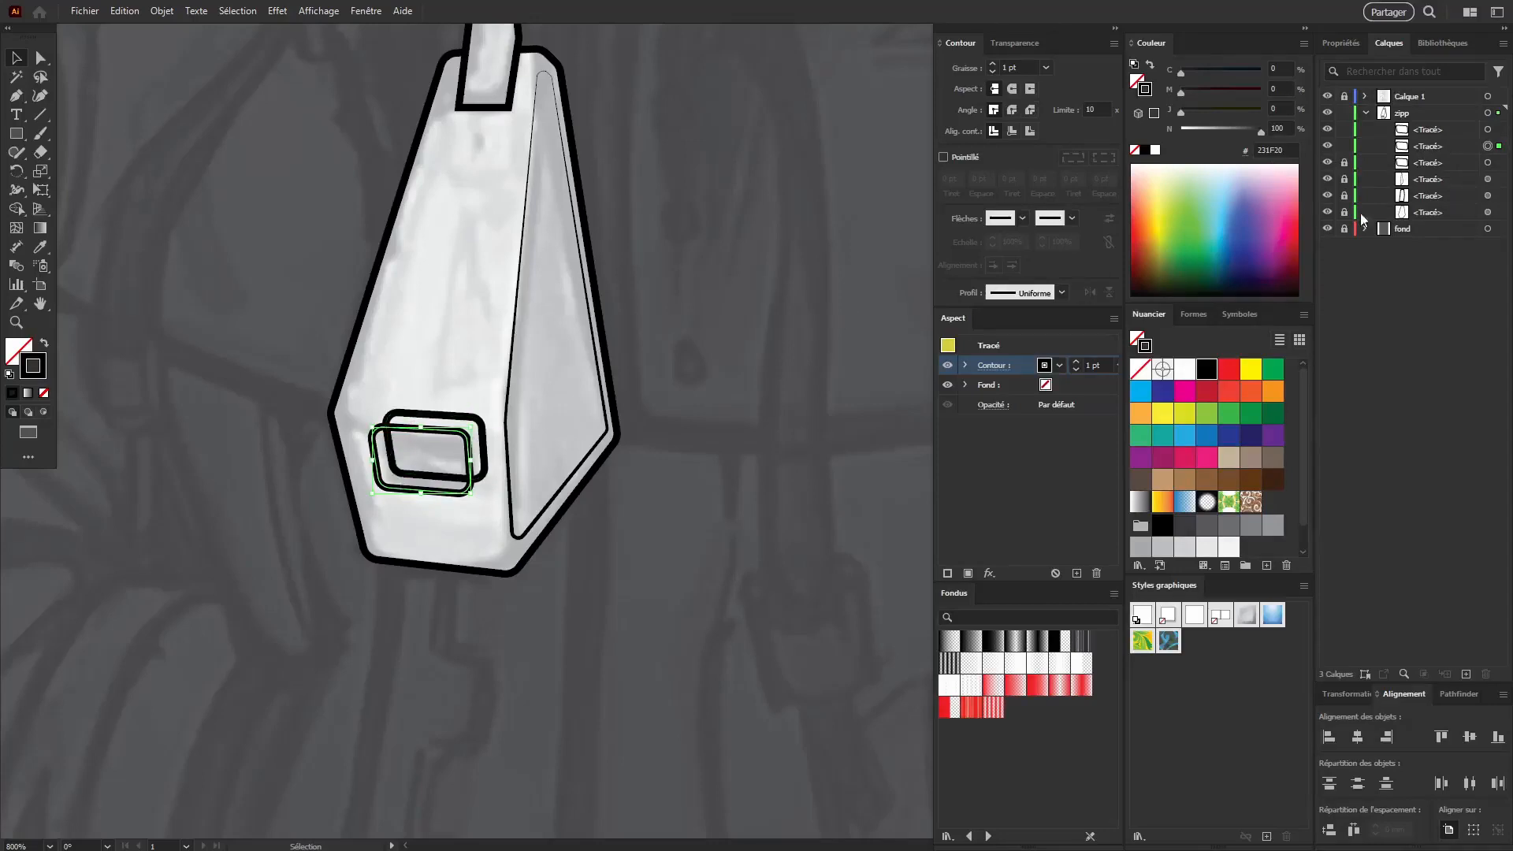
pyautogui.keyDown('shift'); pyautogui.click(1487, 130); pyautogui.keyUp('shift')
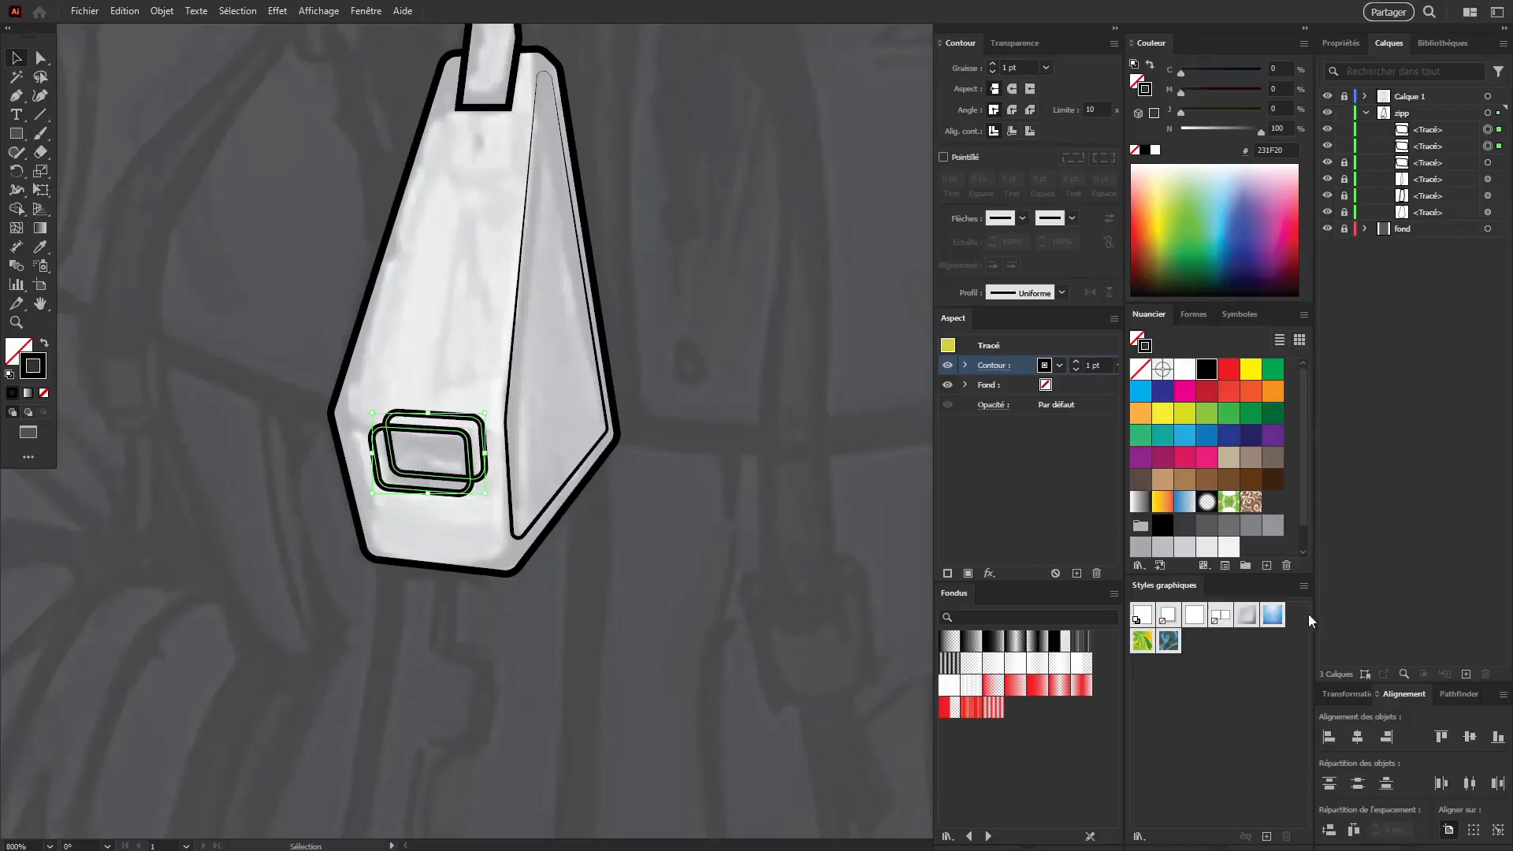
pyautogui.click(1450, 695)
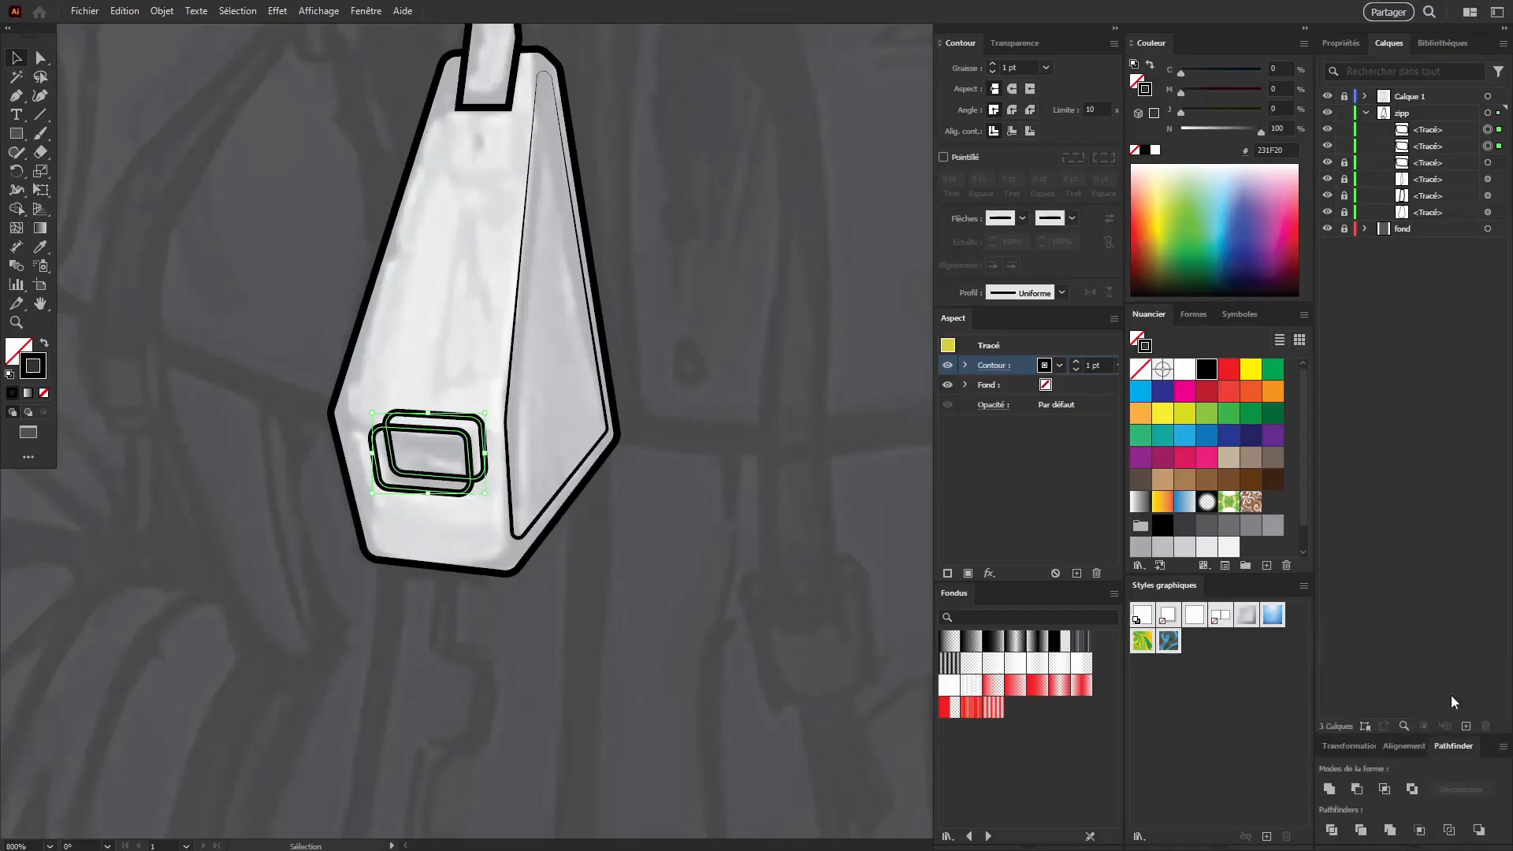
pyautogui.click(1386, 789)
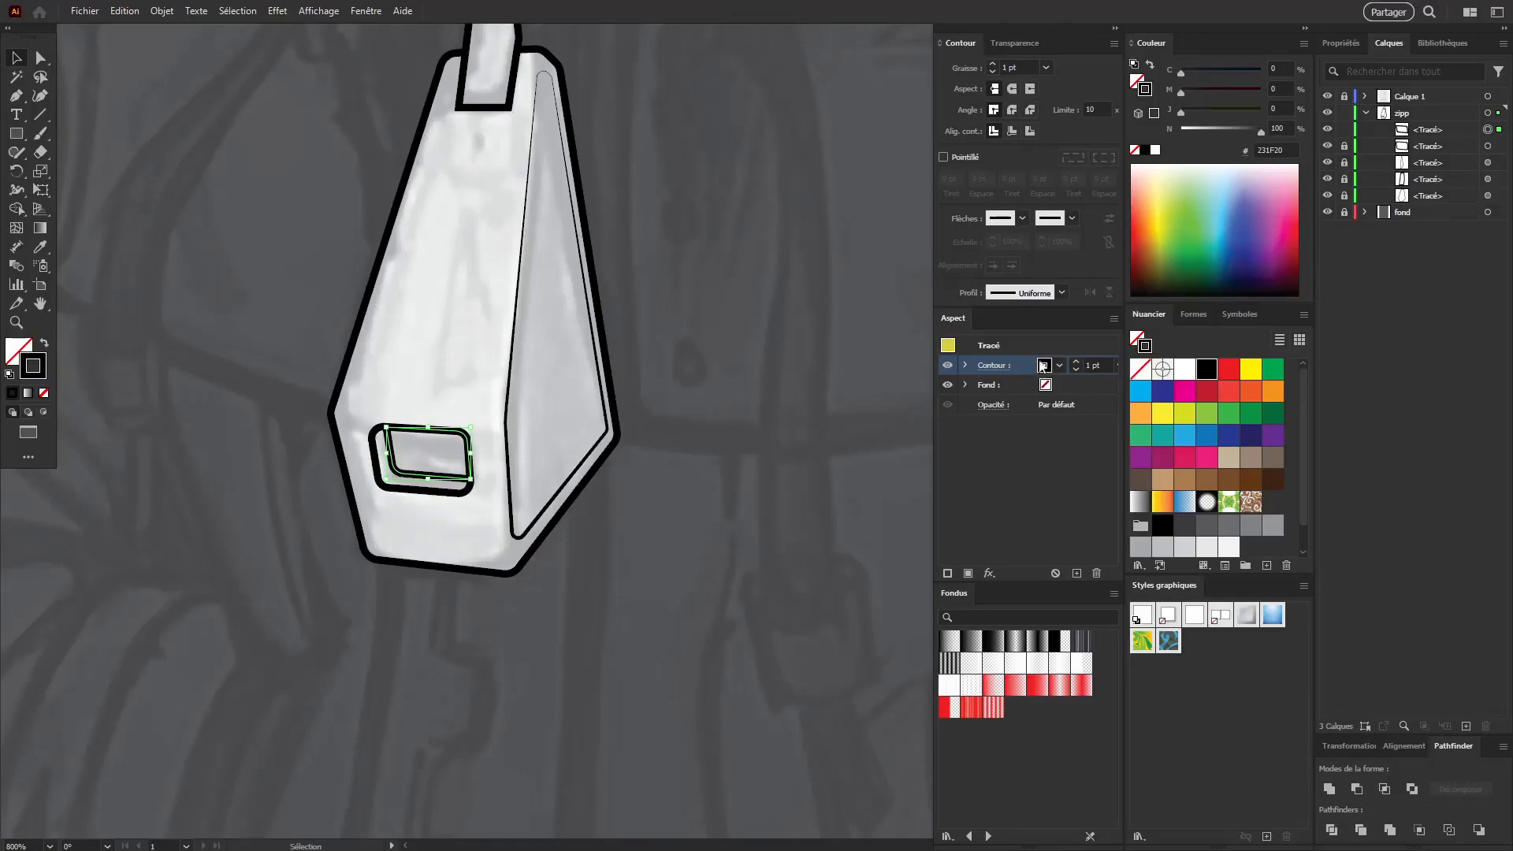
# Step: Clear the appearance of the intersected slot shape, give it a solid black fill without stroke, and deselect it
pyautogui.click(1055, 575)
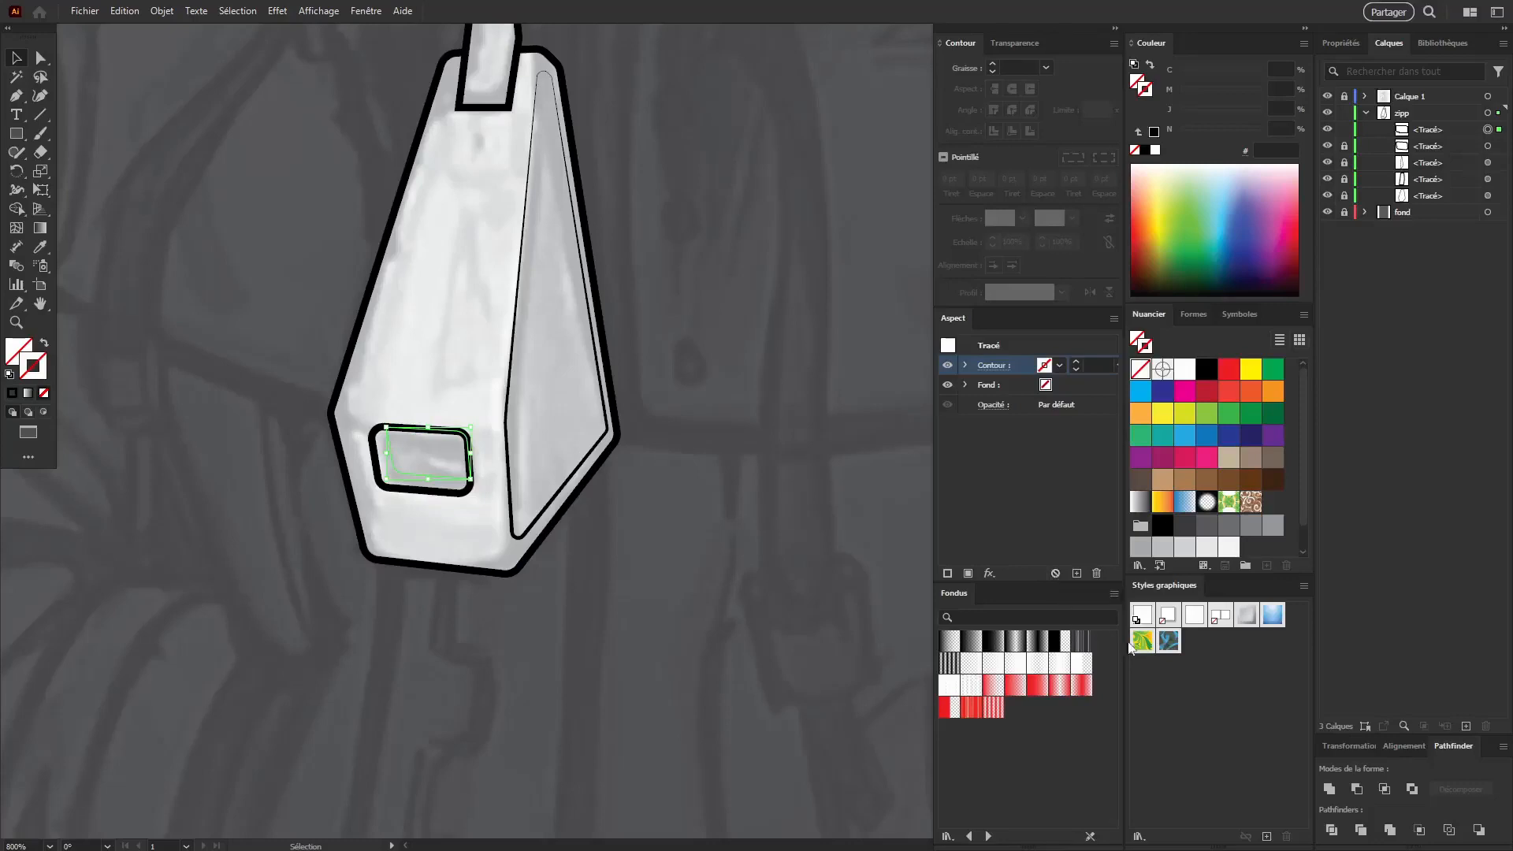
pyautogui.click(1058, 393)
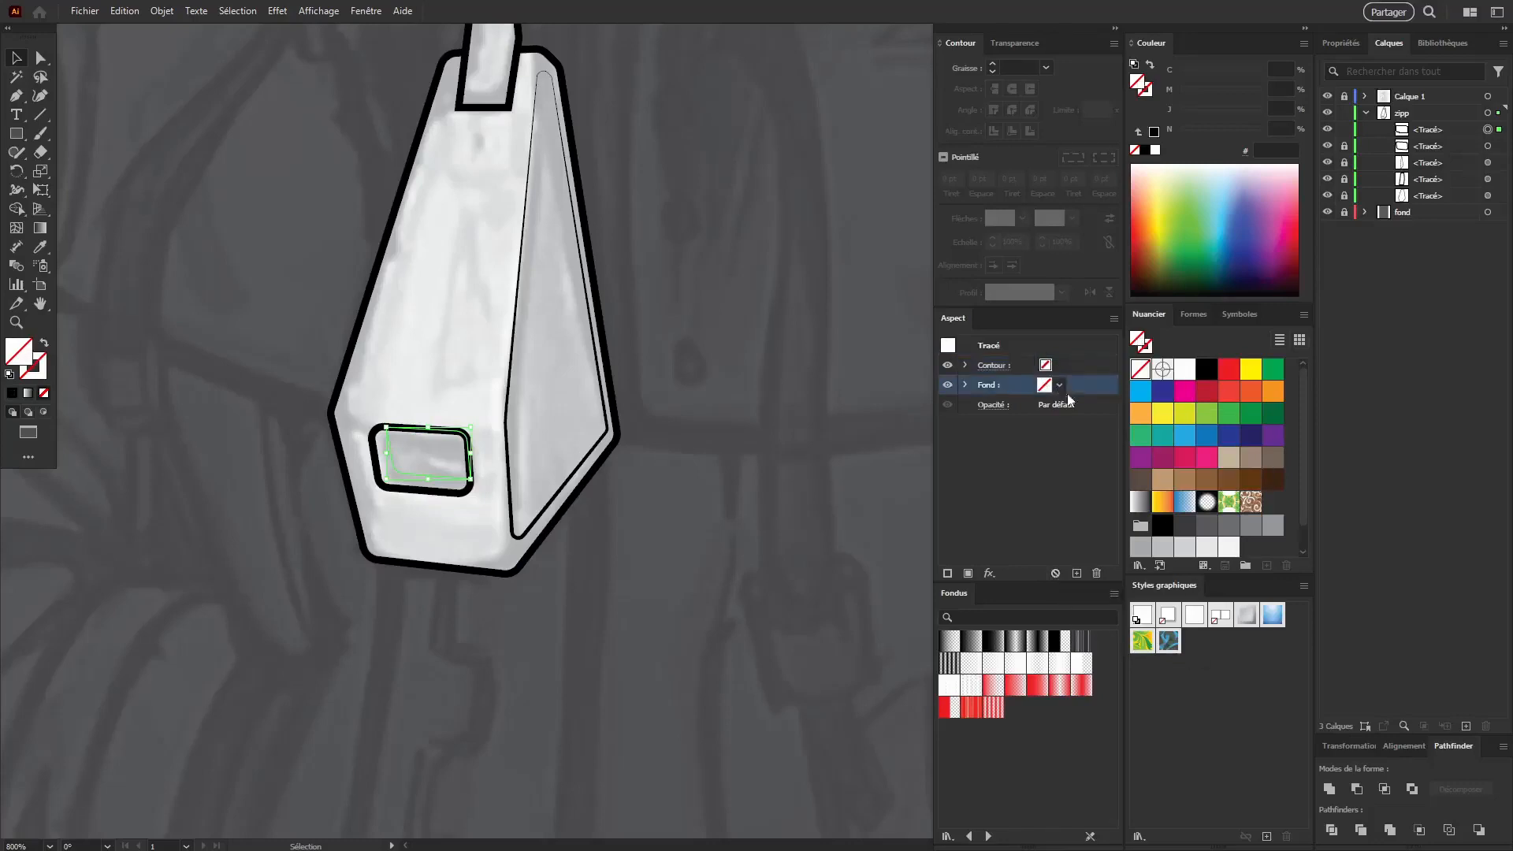
pyautogui.click(1060, 386)
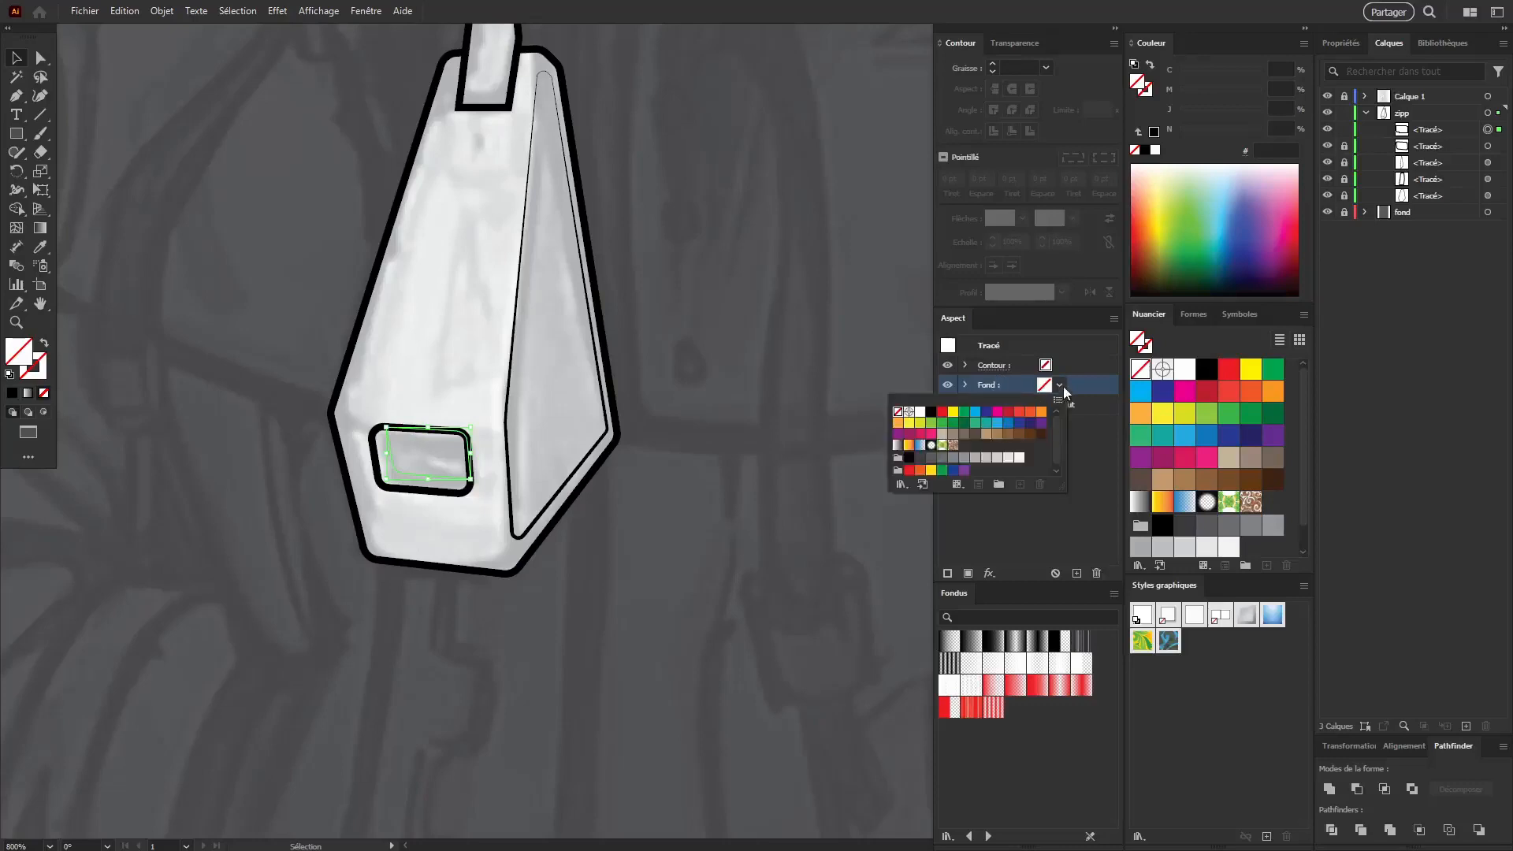
pyautogui.click(930, 412)
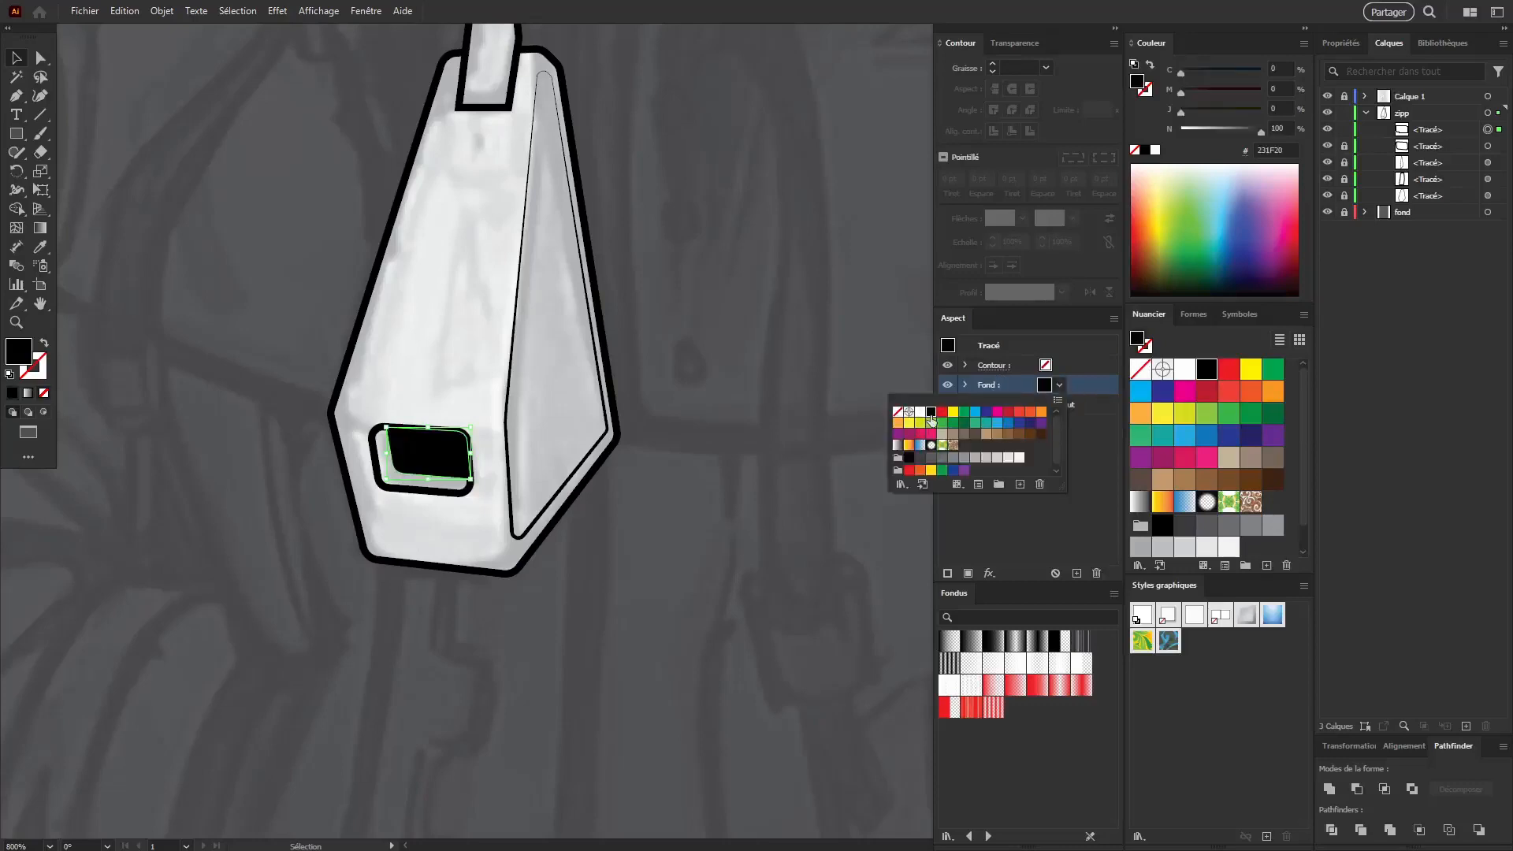
pyautogui.click(664, 513)
pyautogui.click(663, 513)
pyautogui.scroll(-2, 663, 512)
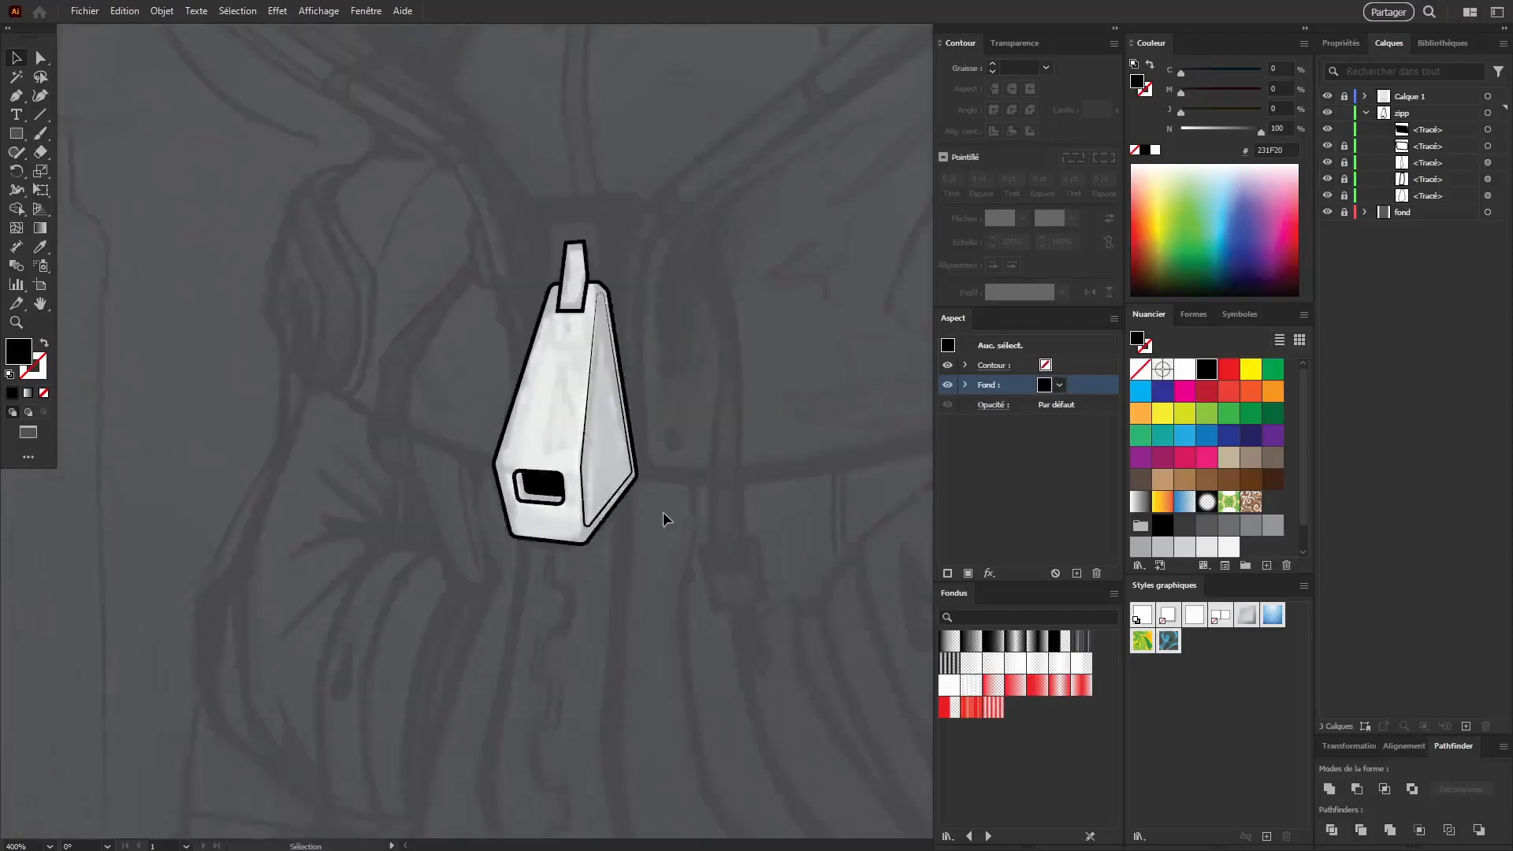
# Step: Draw the closed angular outline of the zipper slider around the small loop with the Pen tool, overlapping the pull's upper end
pyautogui.moveTo(598, 373); pyautogui.dragTo(633, 472)
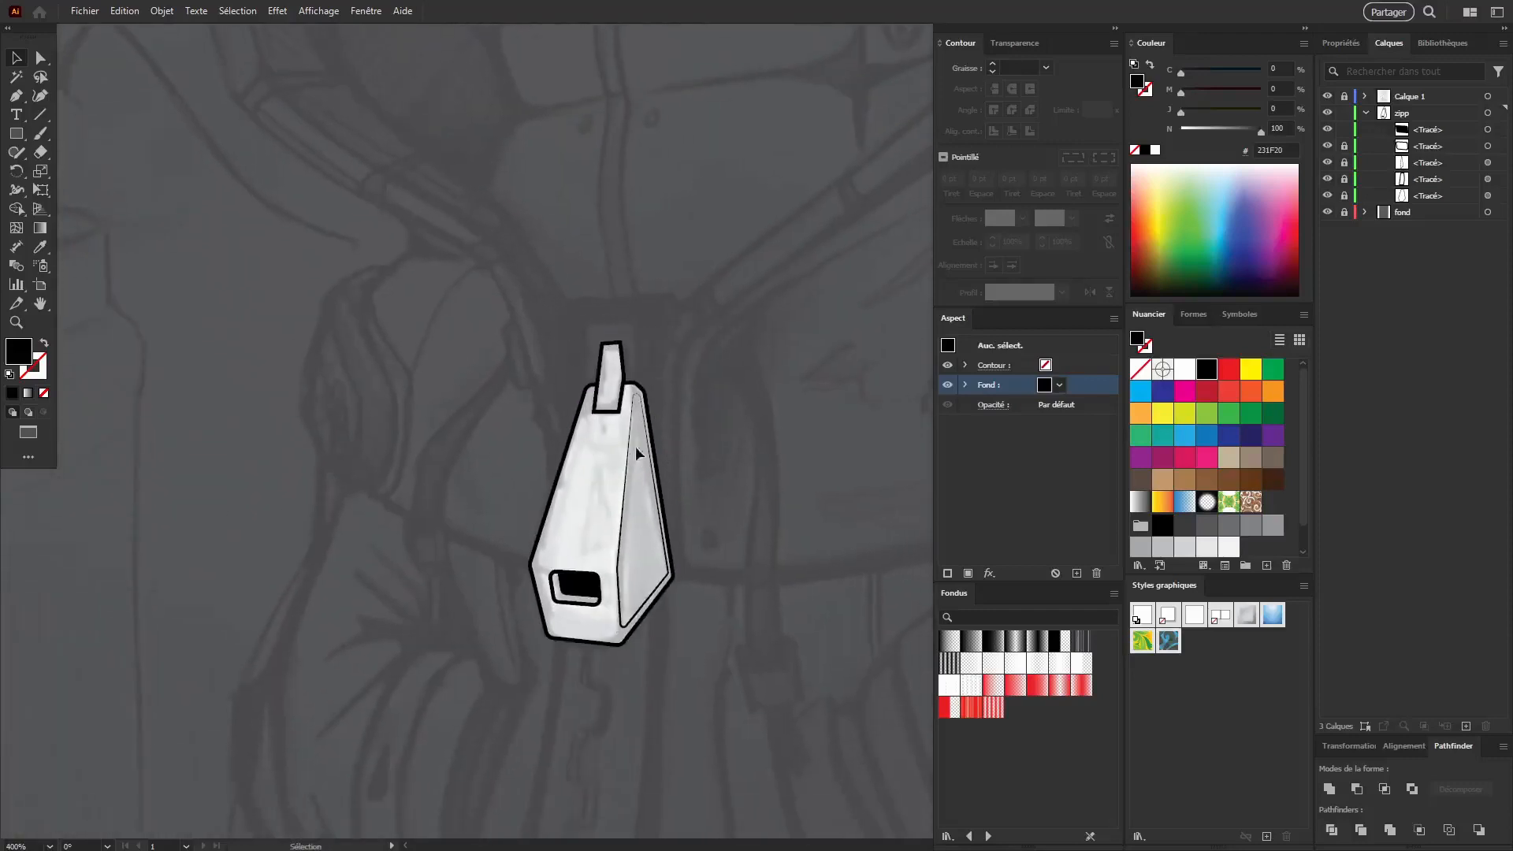
pyautogui.click(15, 95)
pyautogui.click(601, 514)
pyautogui.scroll(2, 601, 339)
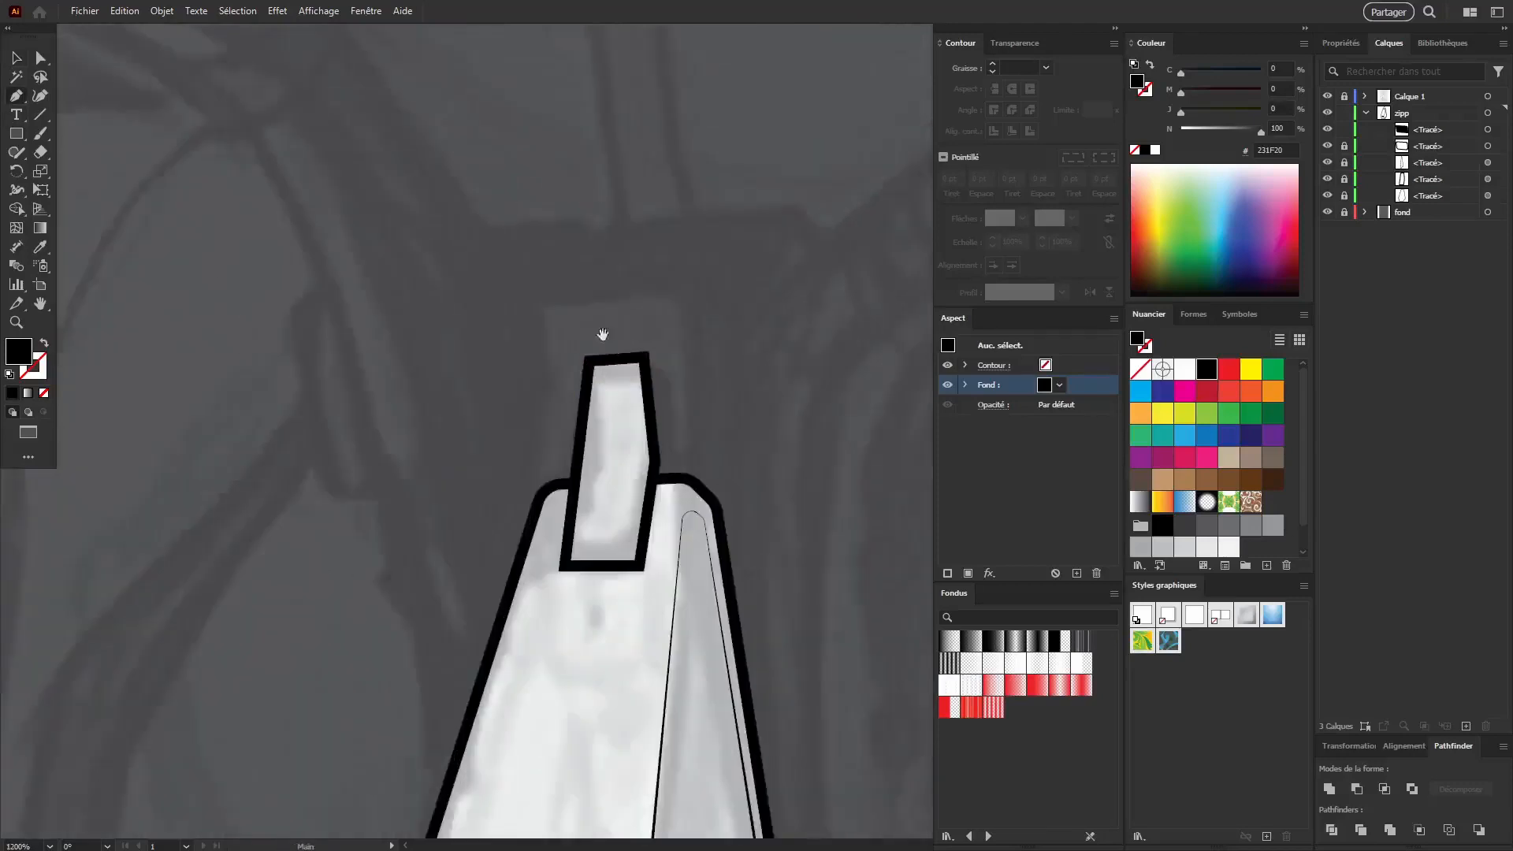
pyautogui.scroll(1, 449, 412)
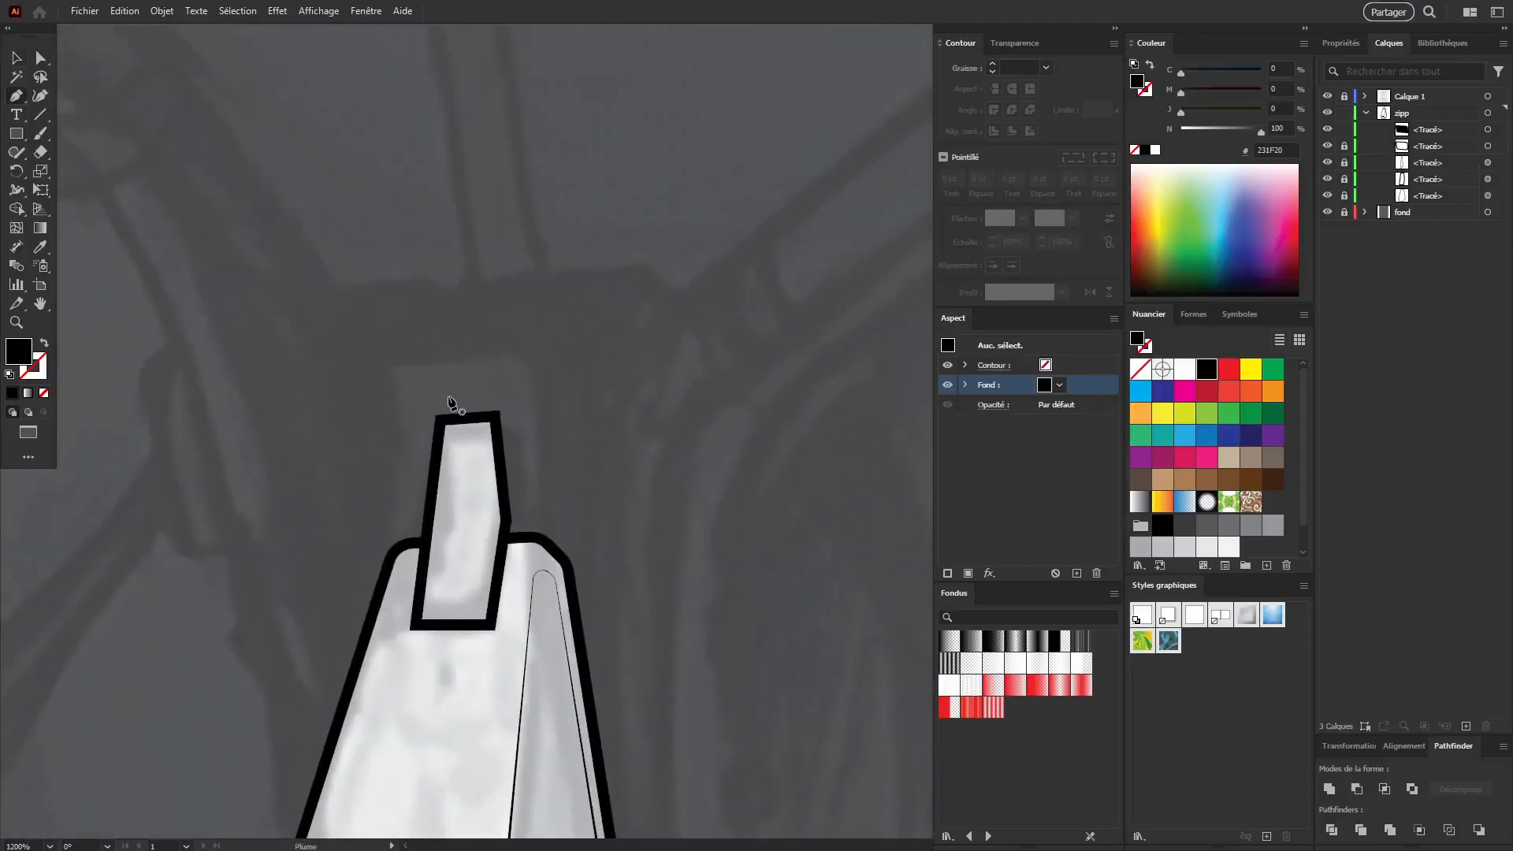
pyautogui.click(387, 608)
pyautogui.click(362, 354)
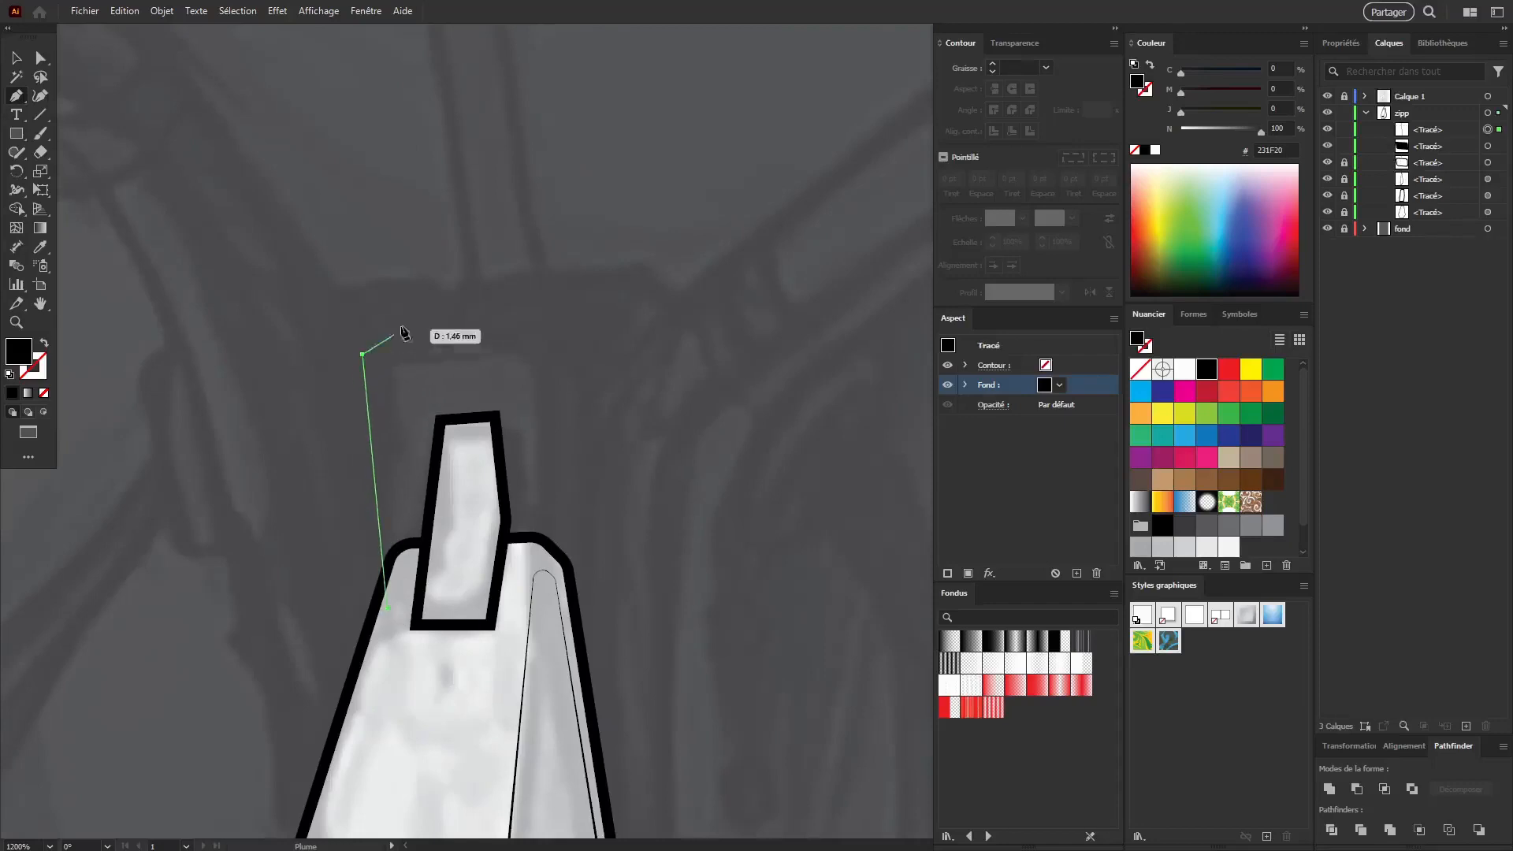
pyautogui.click(413, 317)
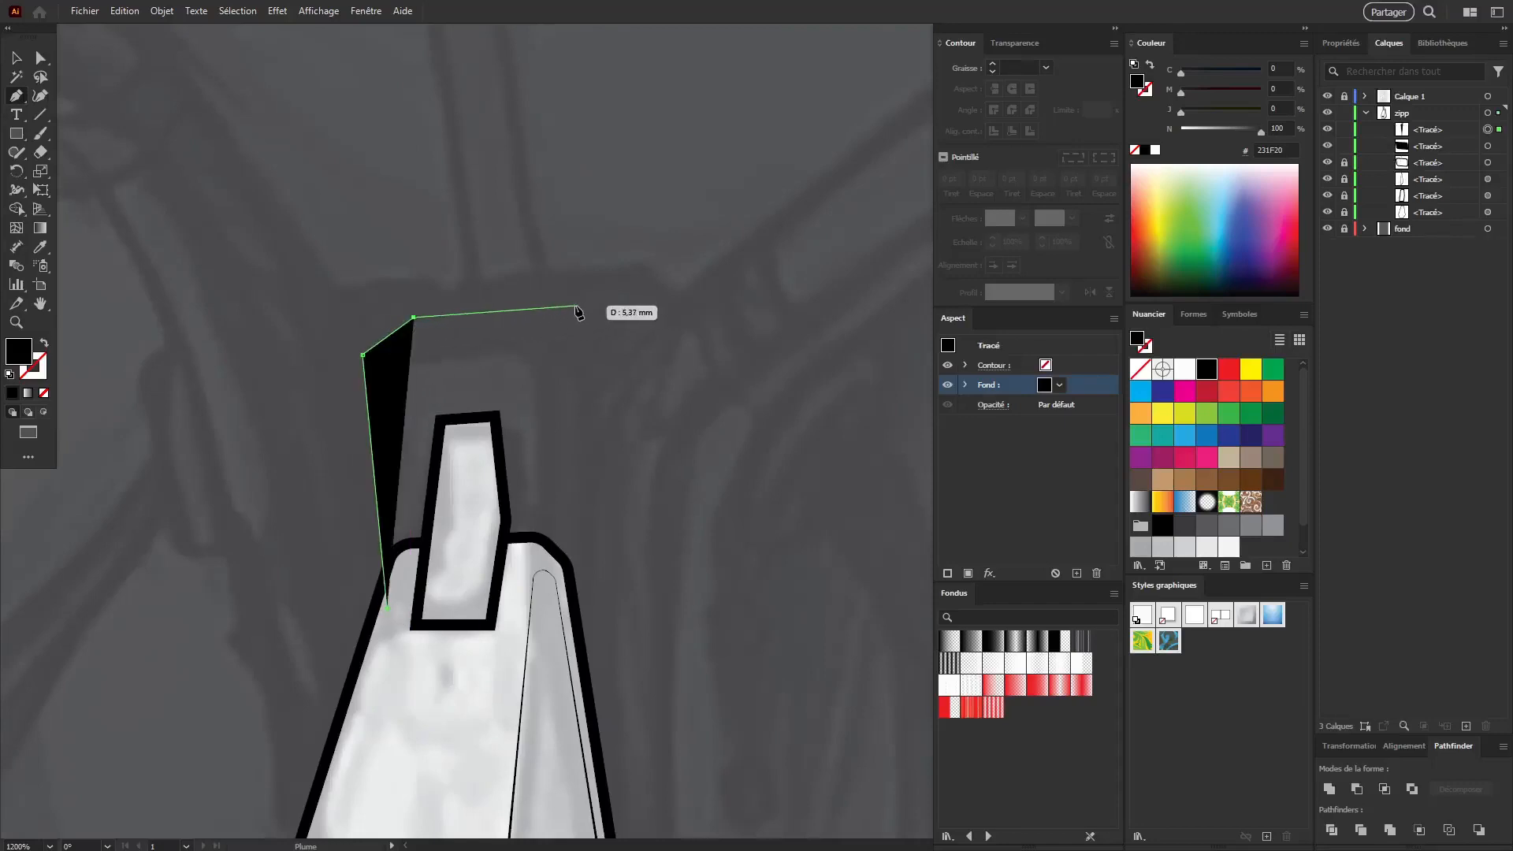
pyautogui.click(600, 300)
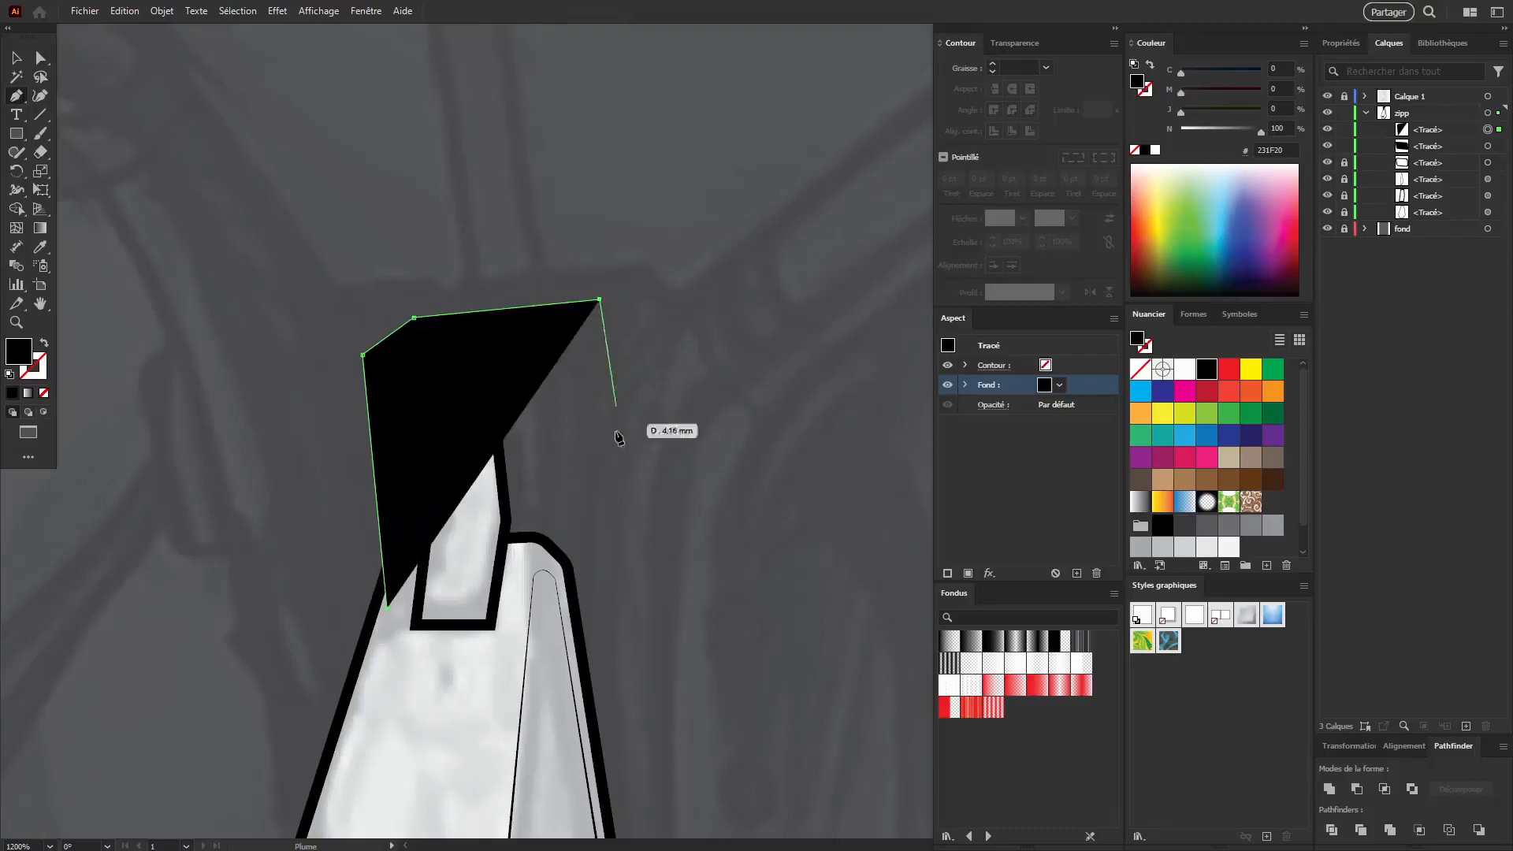
pyautogui.click(615, 515)
pyautogui.click(611, 608)
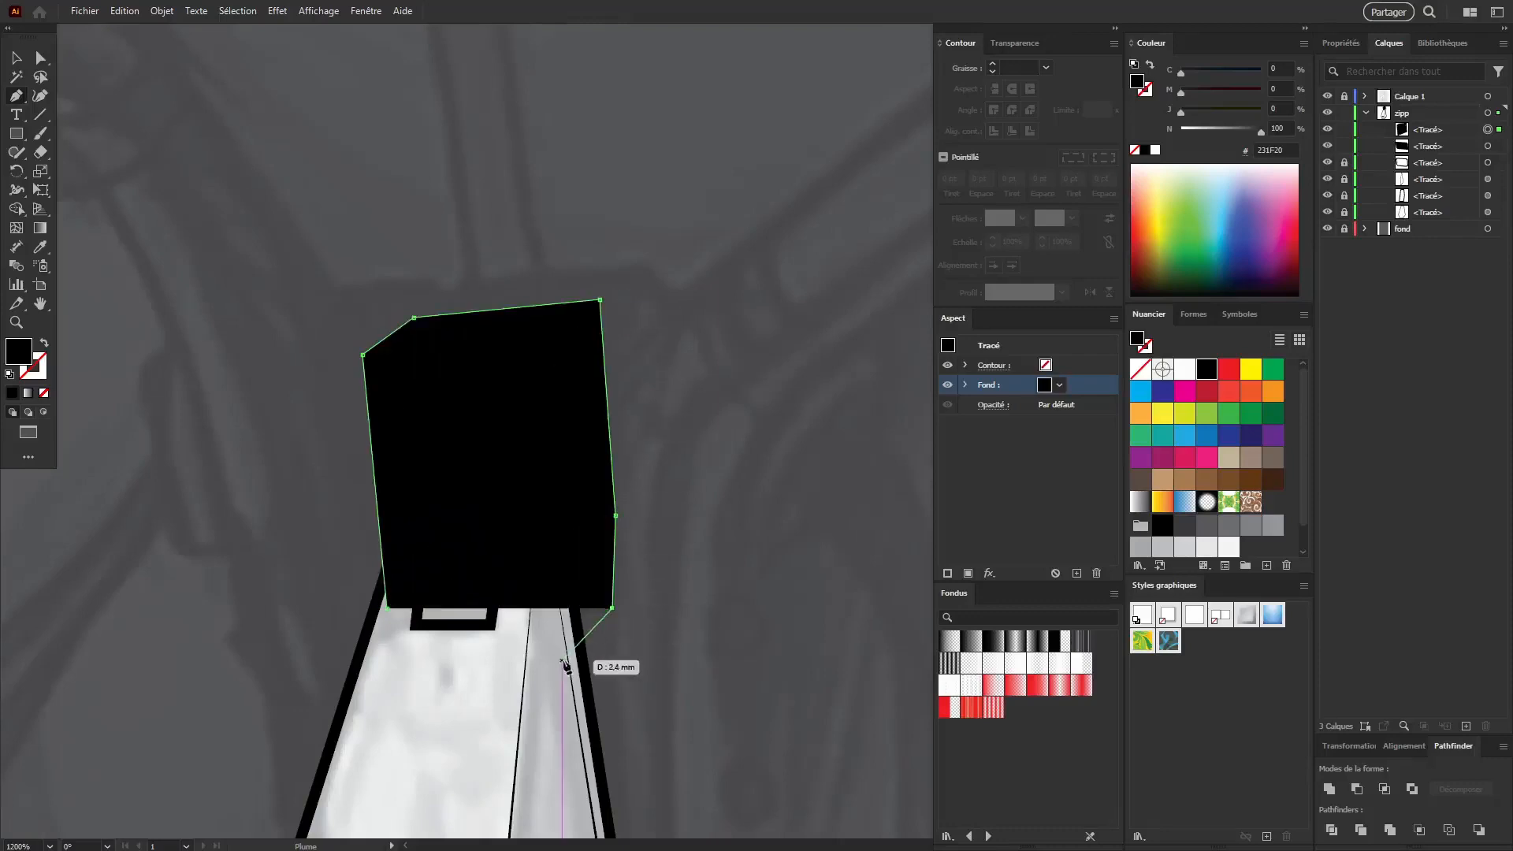
pyautogui.click(567, 665)
pyautogui.click(387, 611)
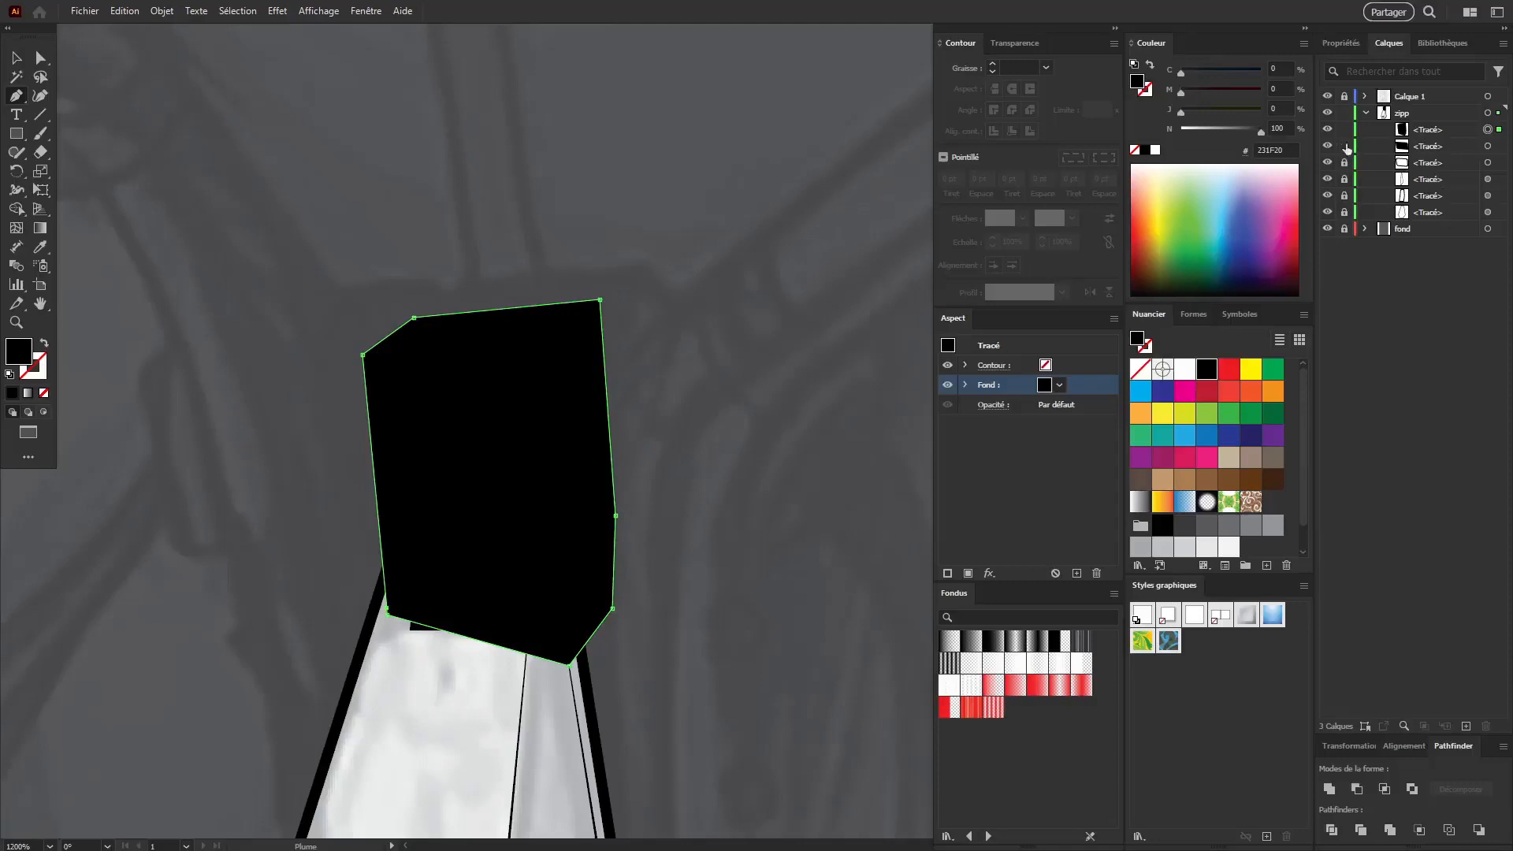
# Step: Send the slider outline to the bottom of the zipp layer, clear its appearance, and copy the pull body's appearance onto it
pyautogui.moveTo(1428, 130); pyautogui.dragTo(1430, 226)
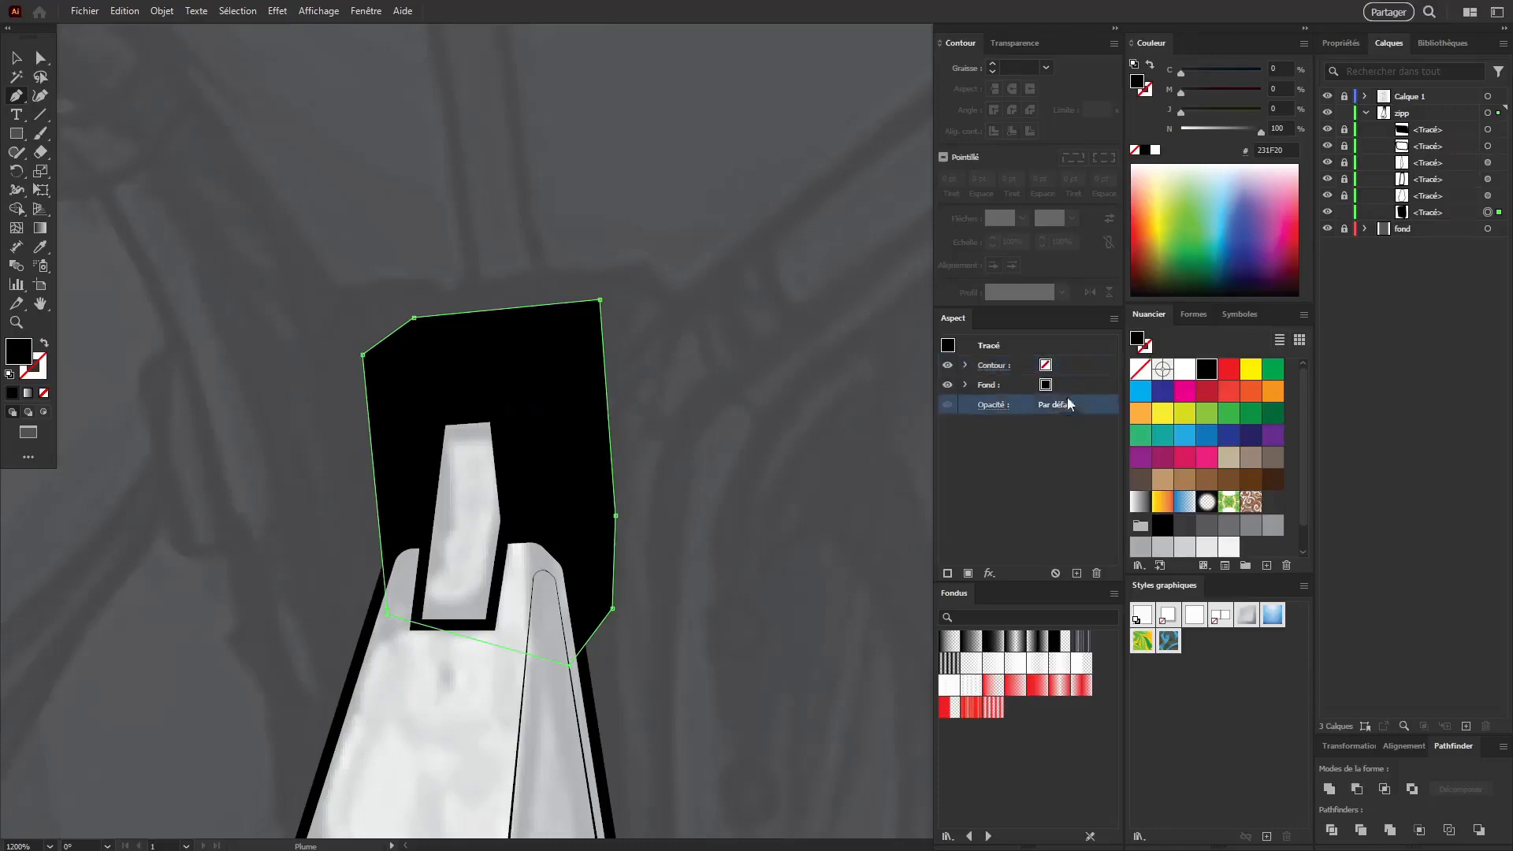
pyautogui.click(1054, 574)
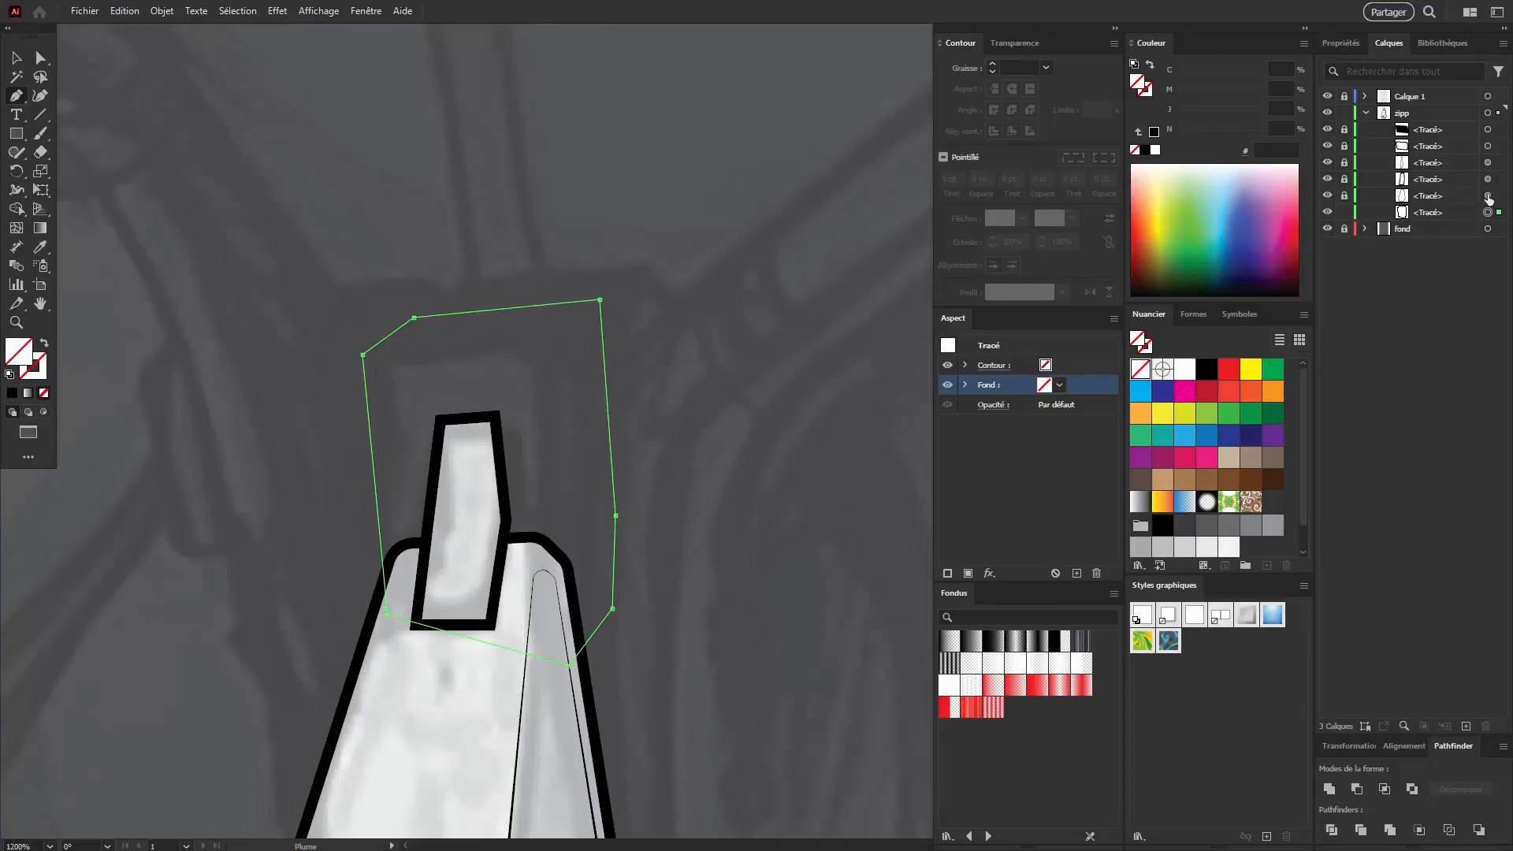
pyautogui.moveTo(1486, 196); pyautogui.dragTo(1486, 216)
pyautogui.keyDown('ctrl'); pyautogui.click(840, 486); pyautogui.keyUp('ctrl')
pyautogui.scroll(-3, 666, 443)
pyautogui.moveTo(626, 471); pyautogui.dragTo(552, 426)
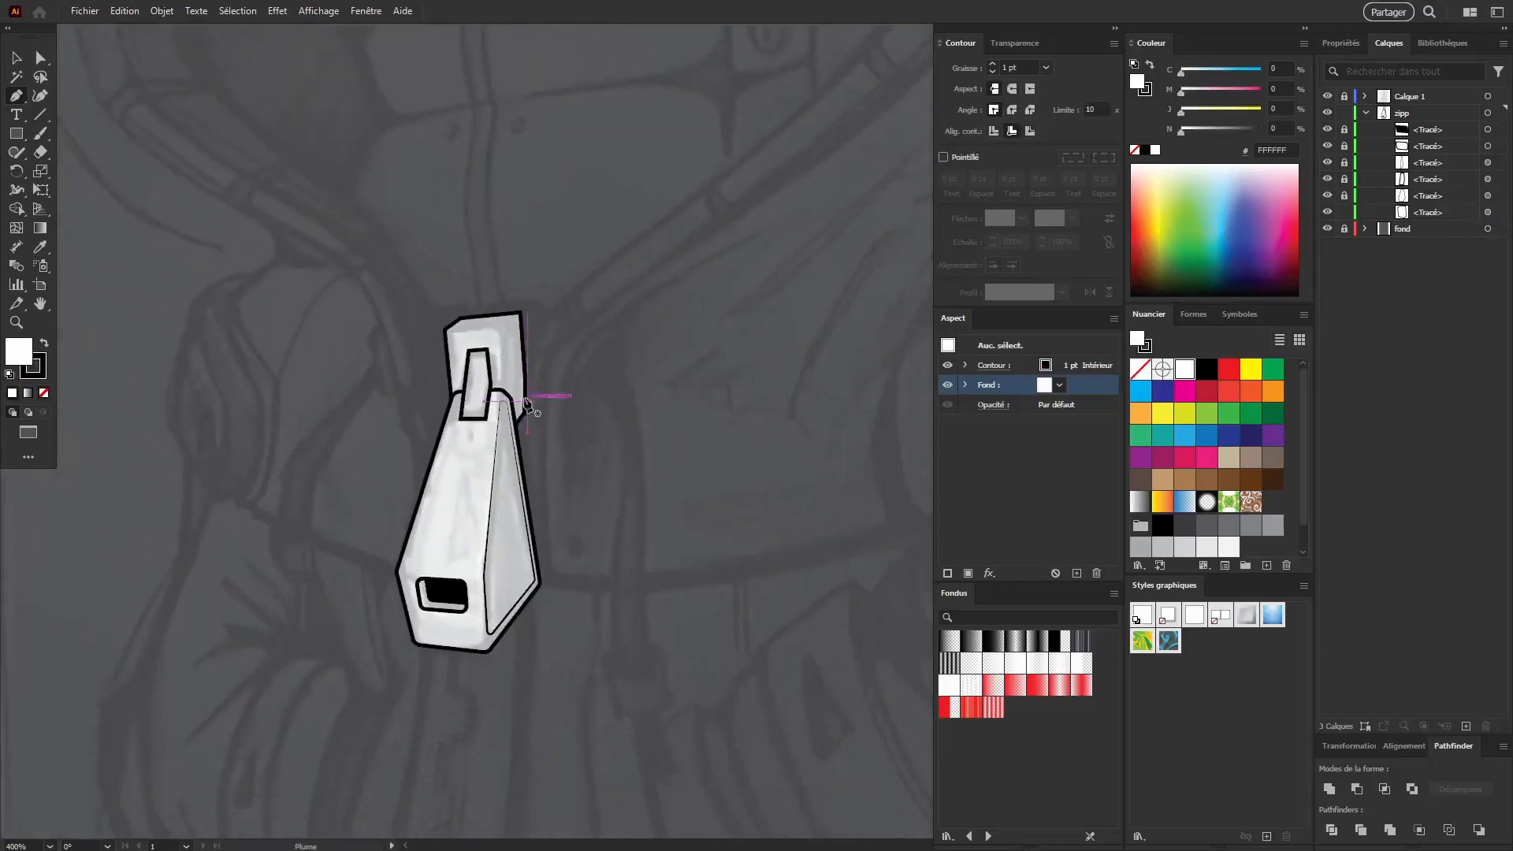
# Step: Trace the slider's front-face edge as an open path ending behind the pull, and restack it directly above the slider outline
pyautogui.scroll(3, 489, 338)
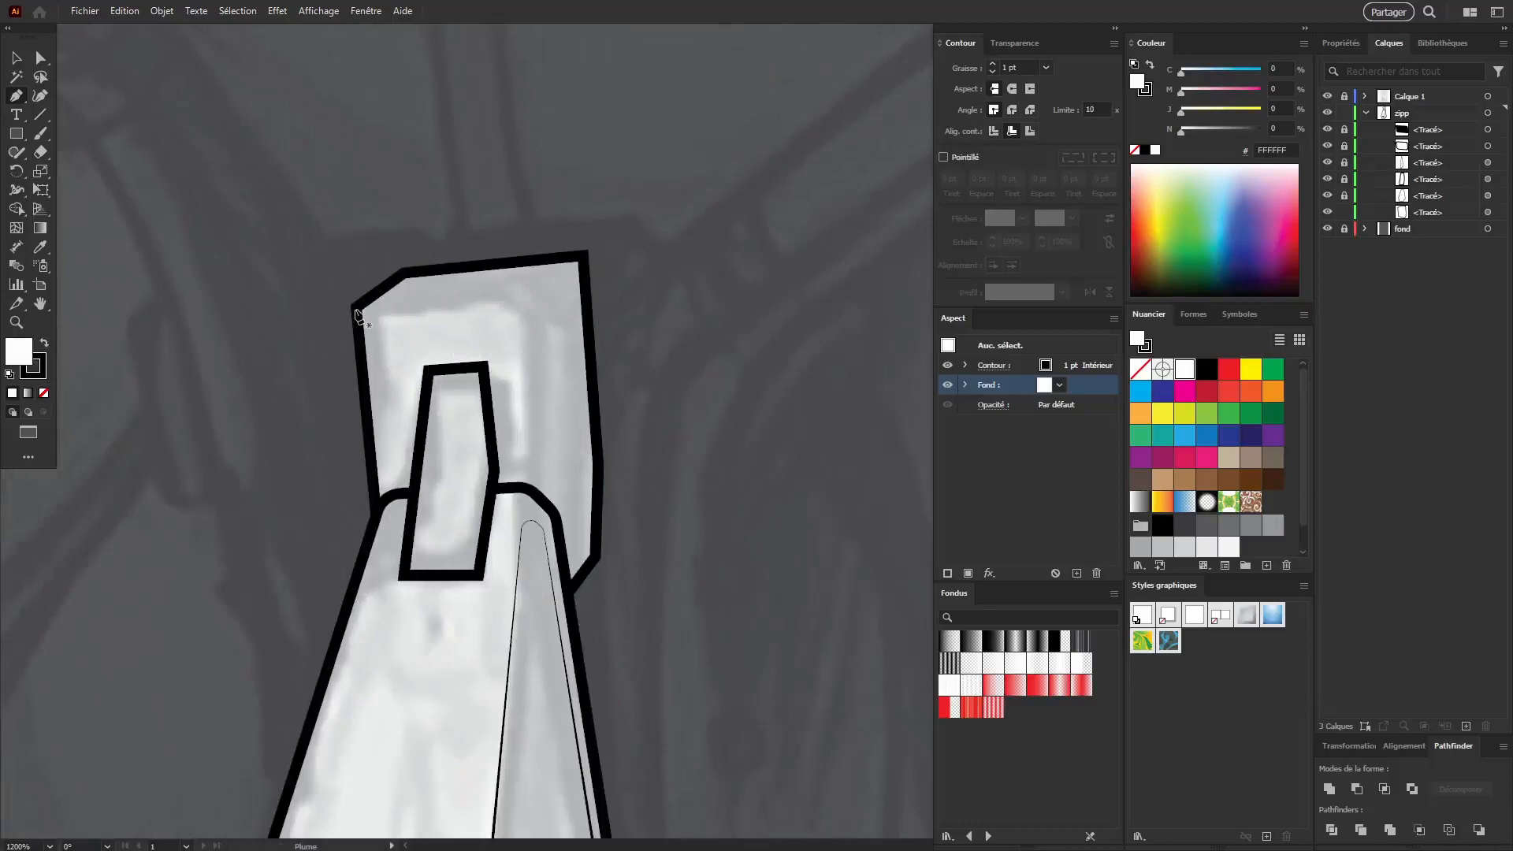
pyautogui.click(350, 305)
pyautogui.click(527, 290)
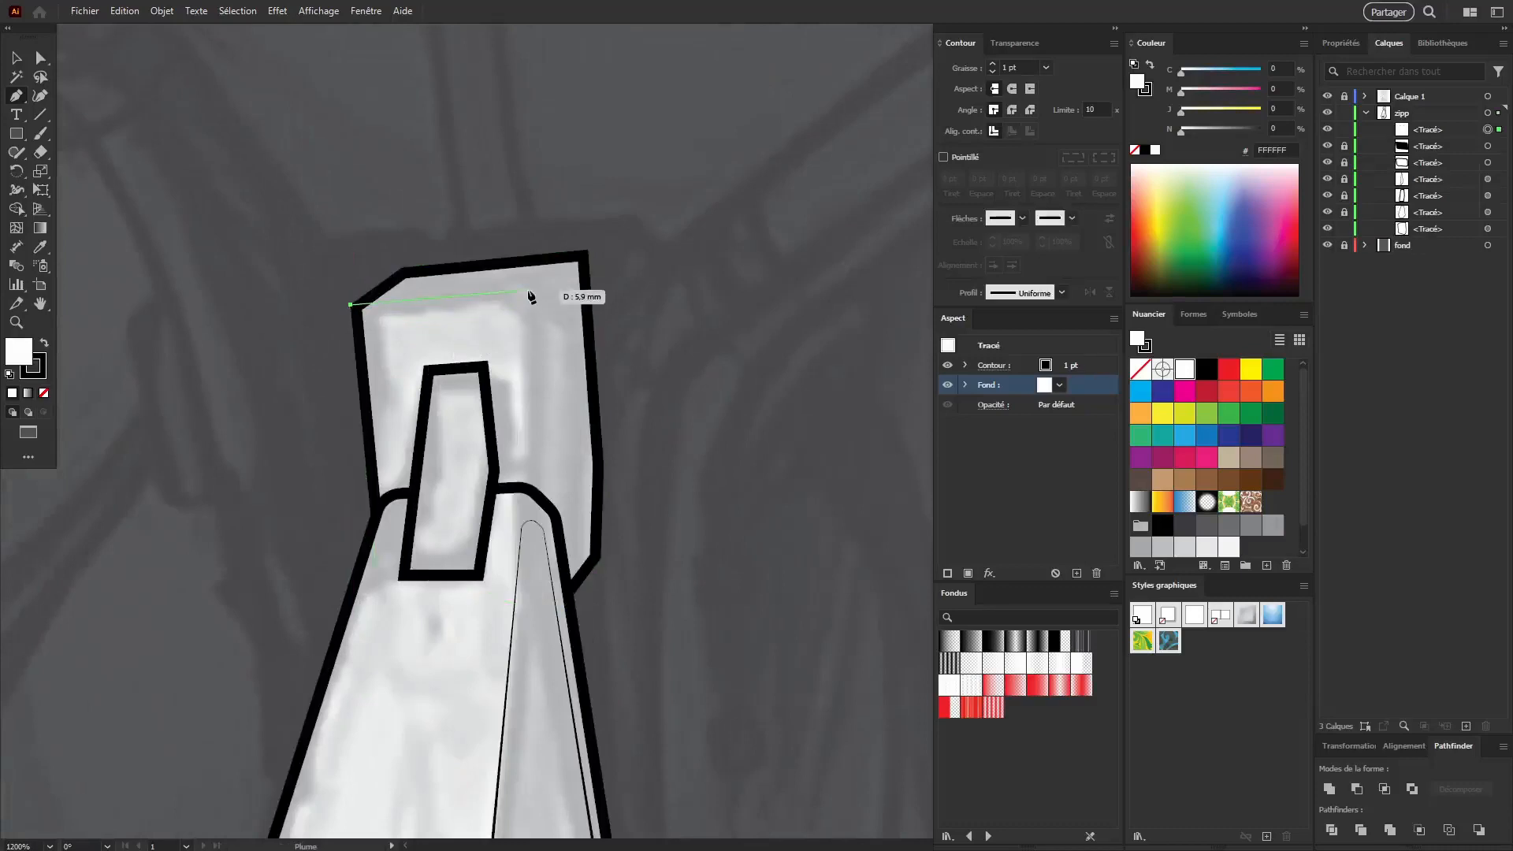
pyautogui.click(541, 482)
pyautogui.click(562, 502)
pyautogui.click(524, 557)
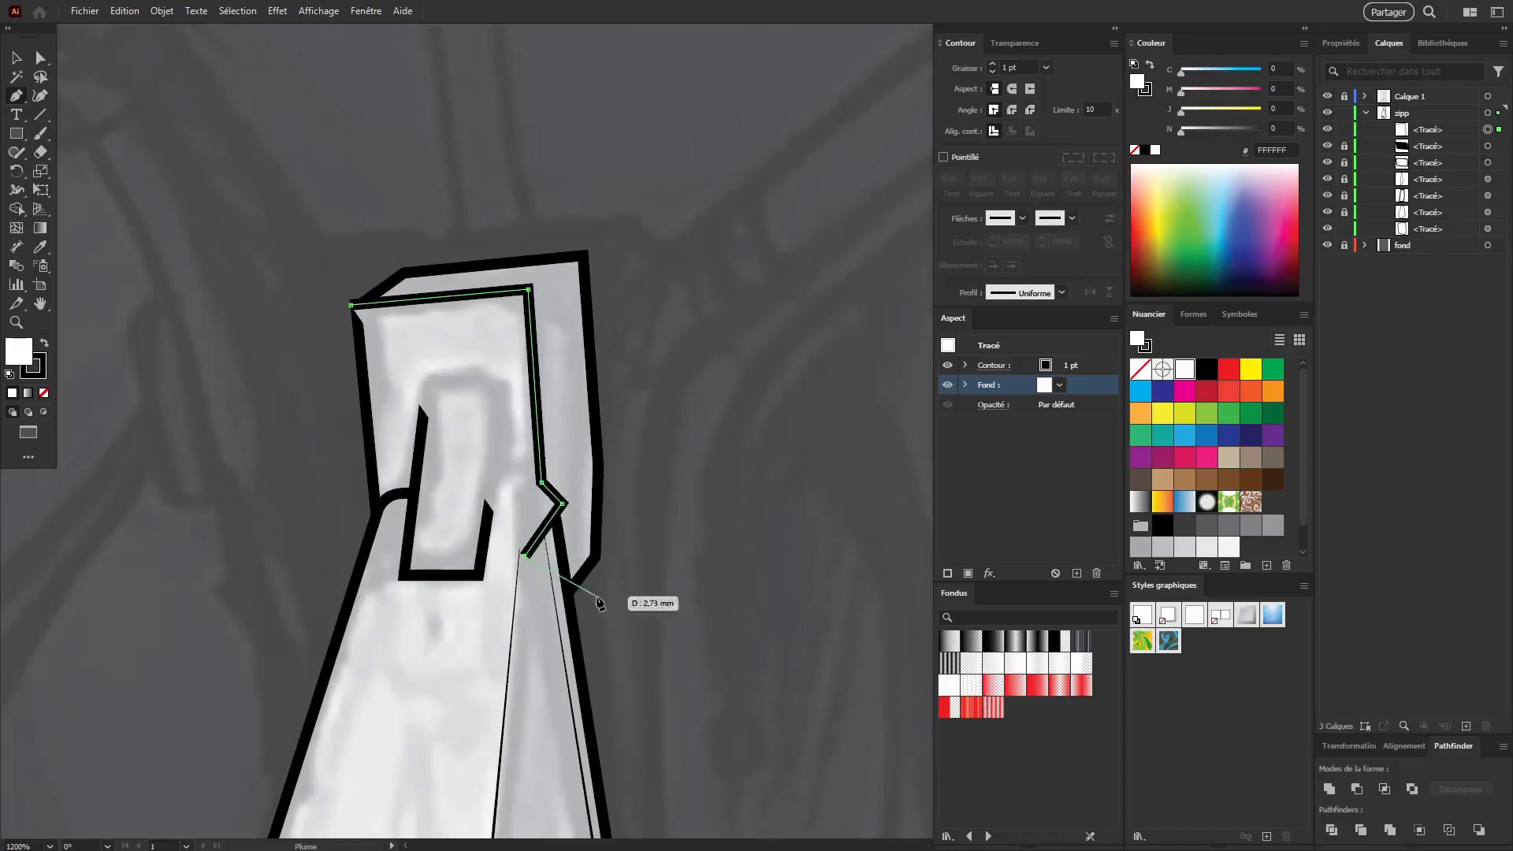
pyautogui.click(468, 585)
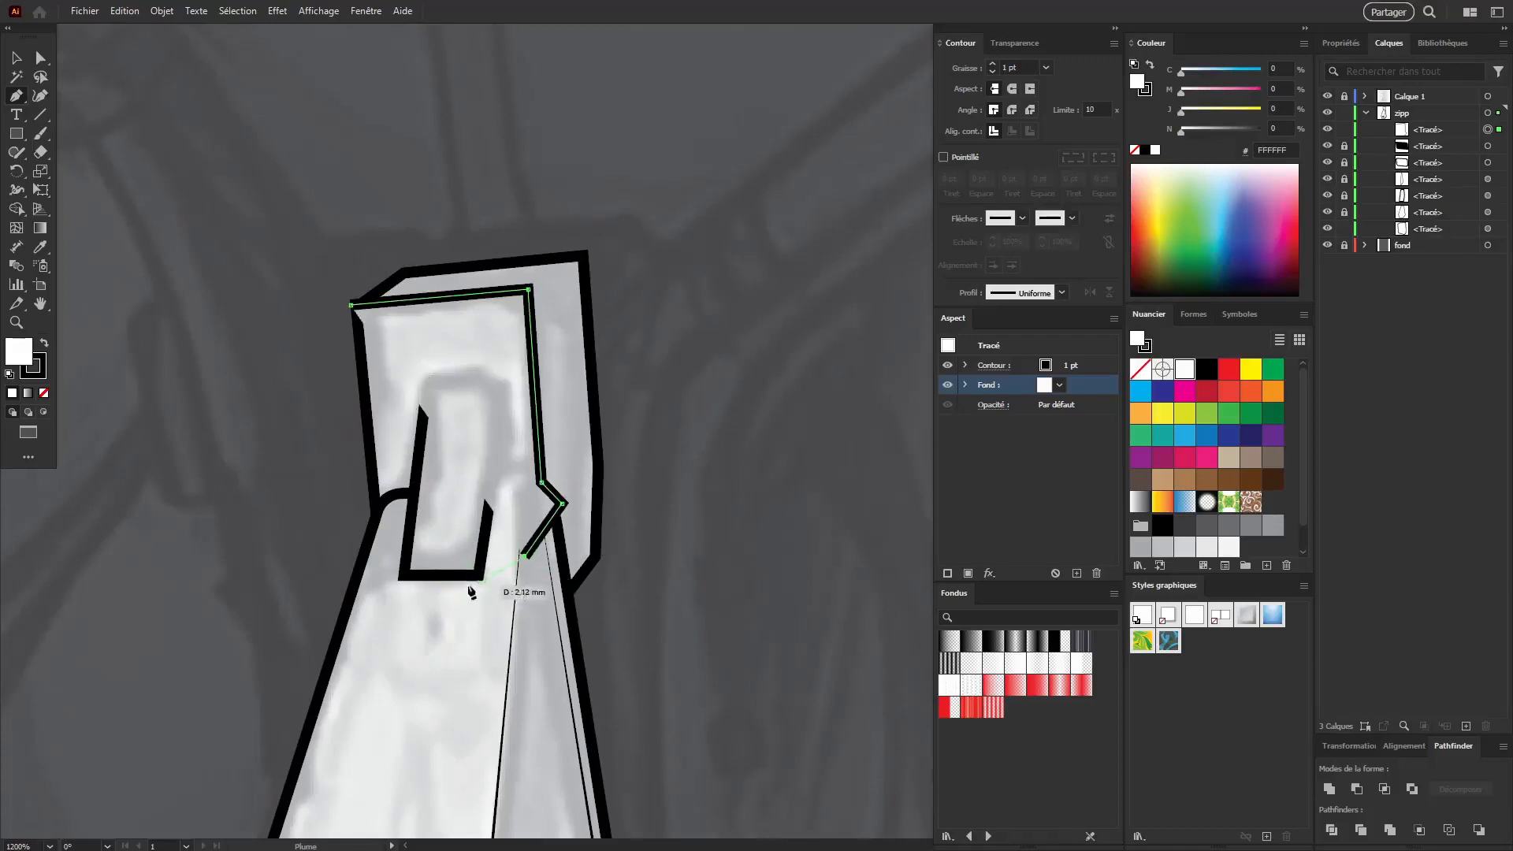
pyautogui.click(424, 574)
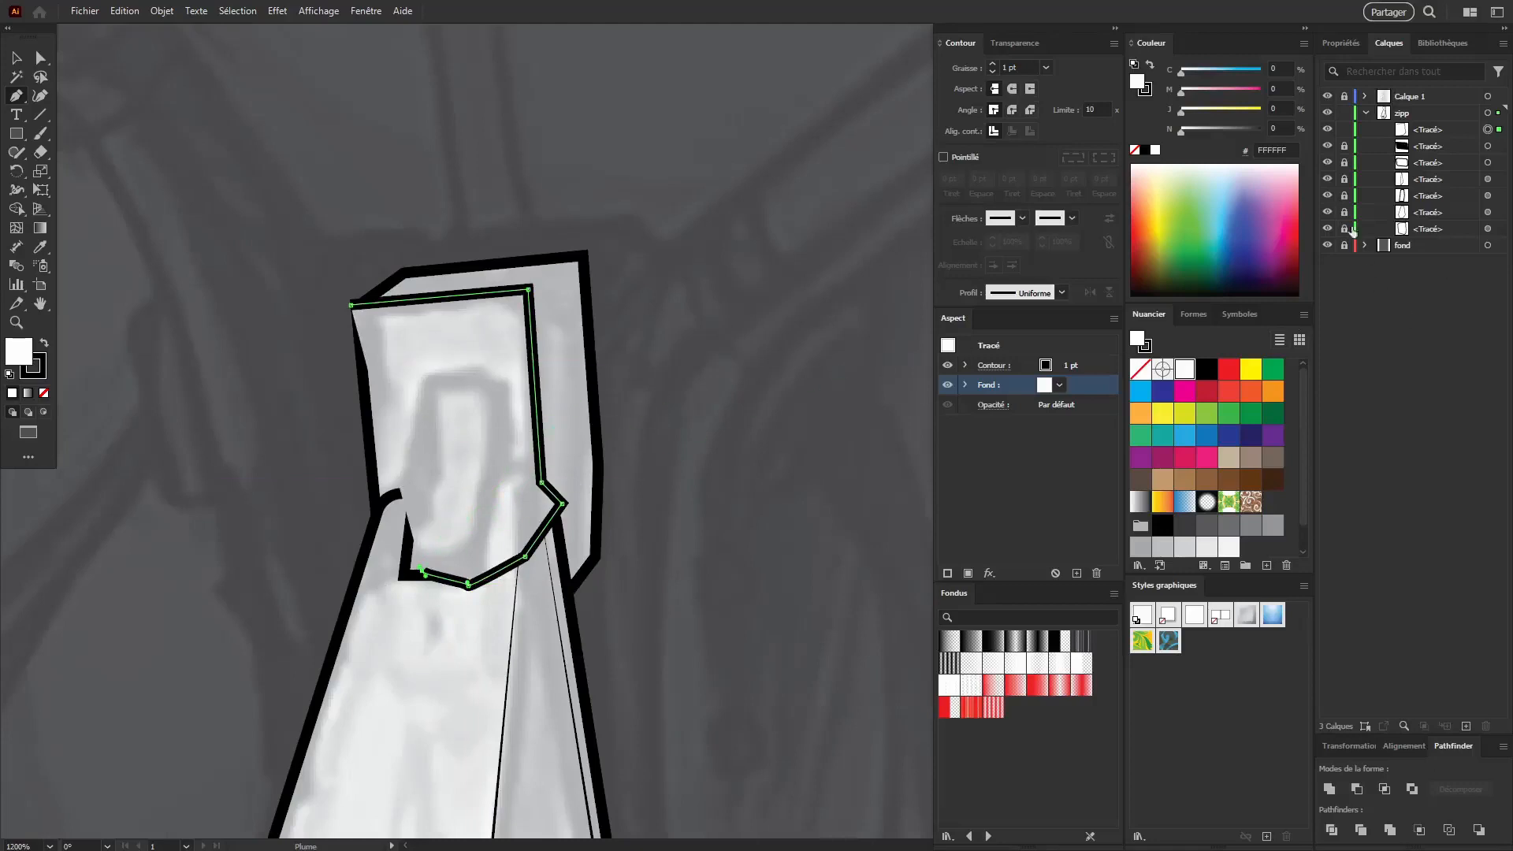
pyautogui.moveTo(1435, 132); pyautogui.dragTo(1426, 230)
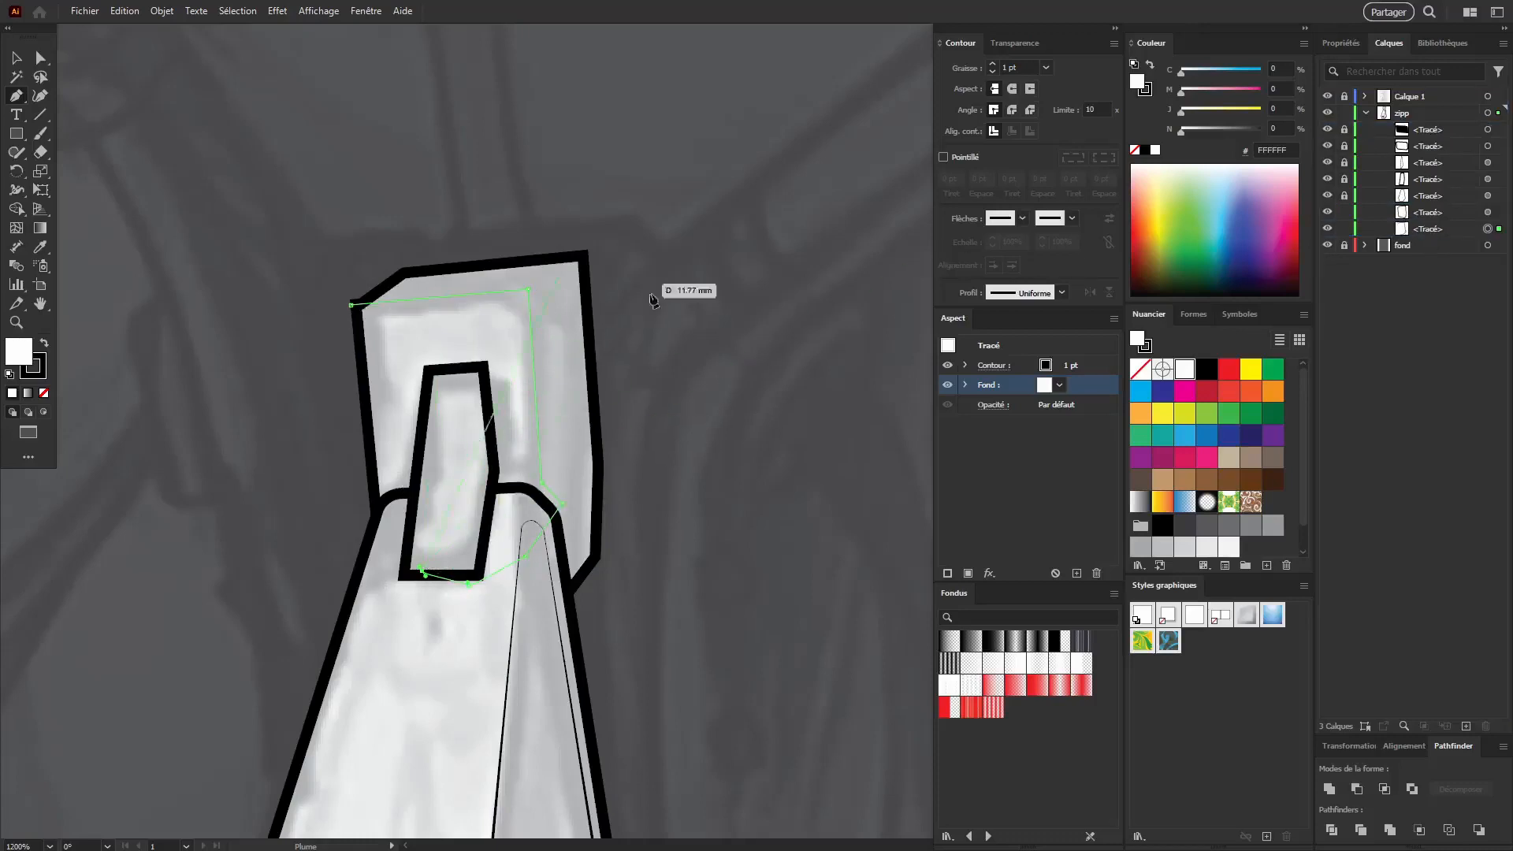
pyautogui.moveTo(1437, 232); pyautogui.dragTo(1434, 211)
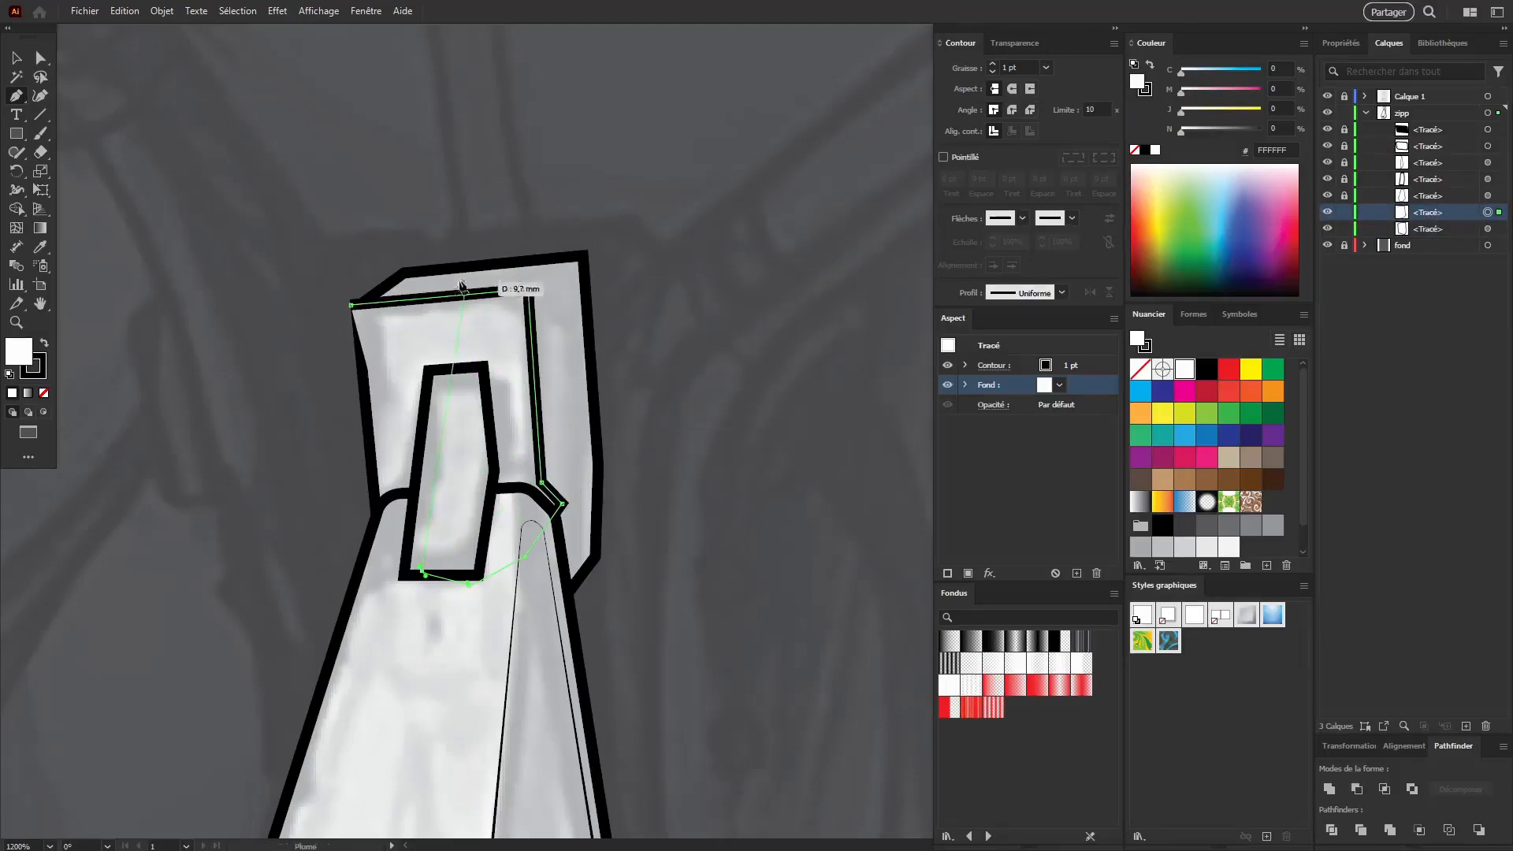
# Step: Clear the edge path's appearance, then give it a 0.5 pt black stroke without fill and the elliptical width profile
pyautogui.click(1055, 572)
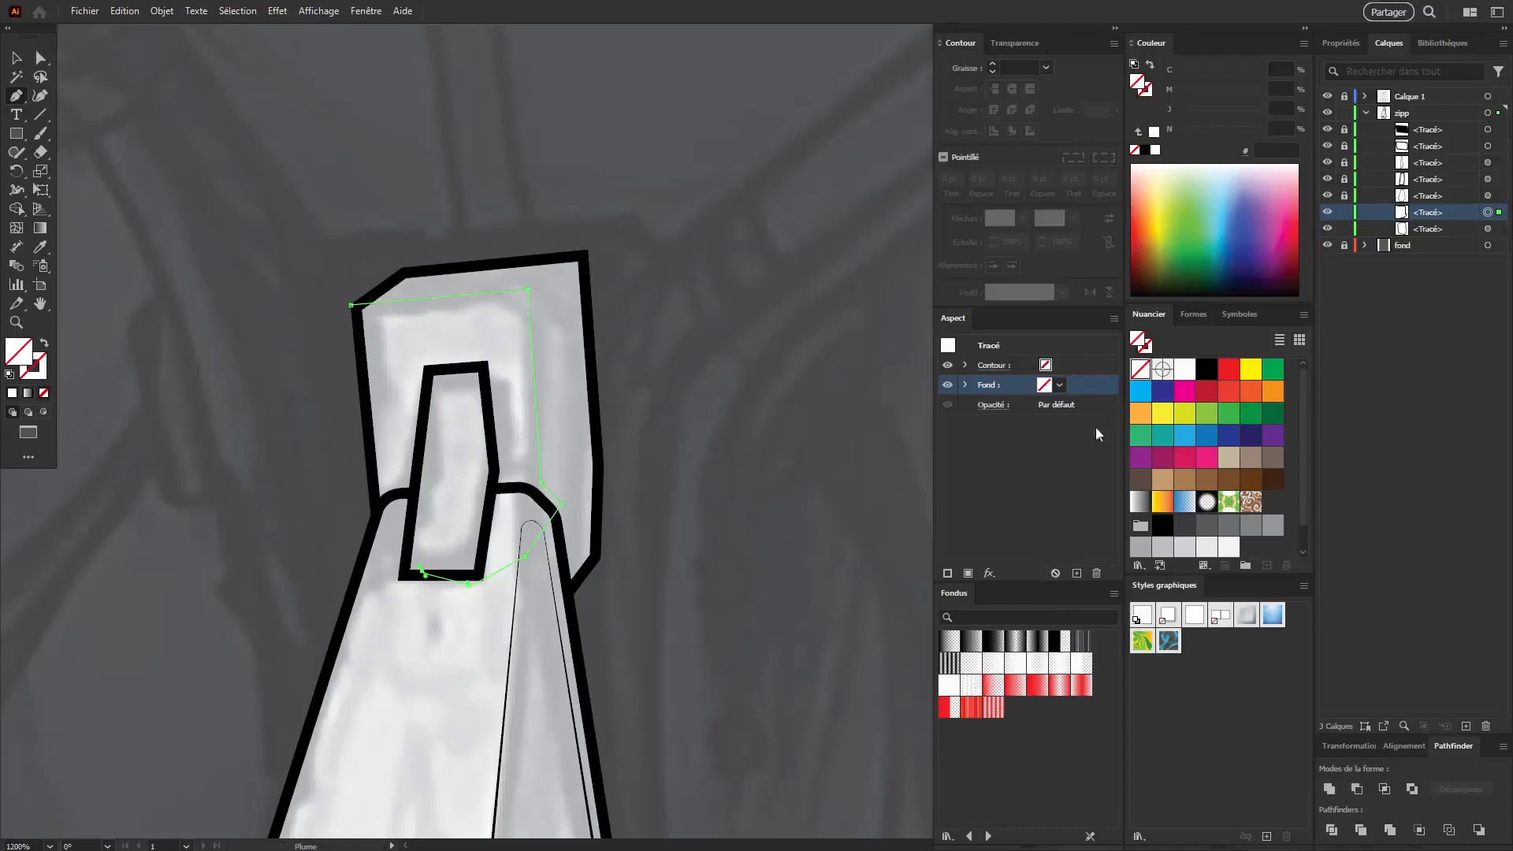
pyautogui.click(1056, 363)
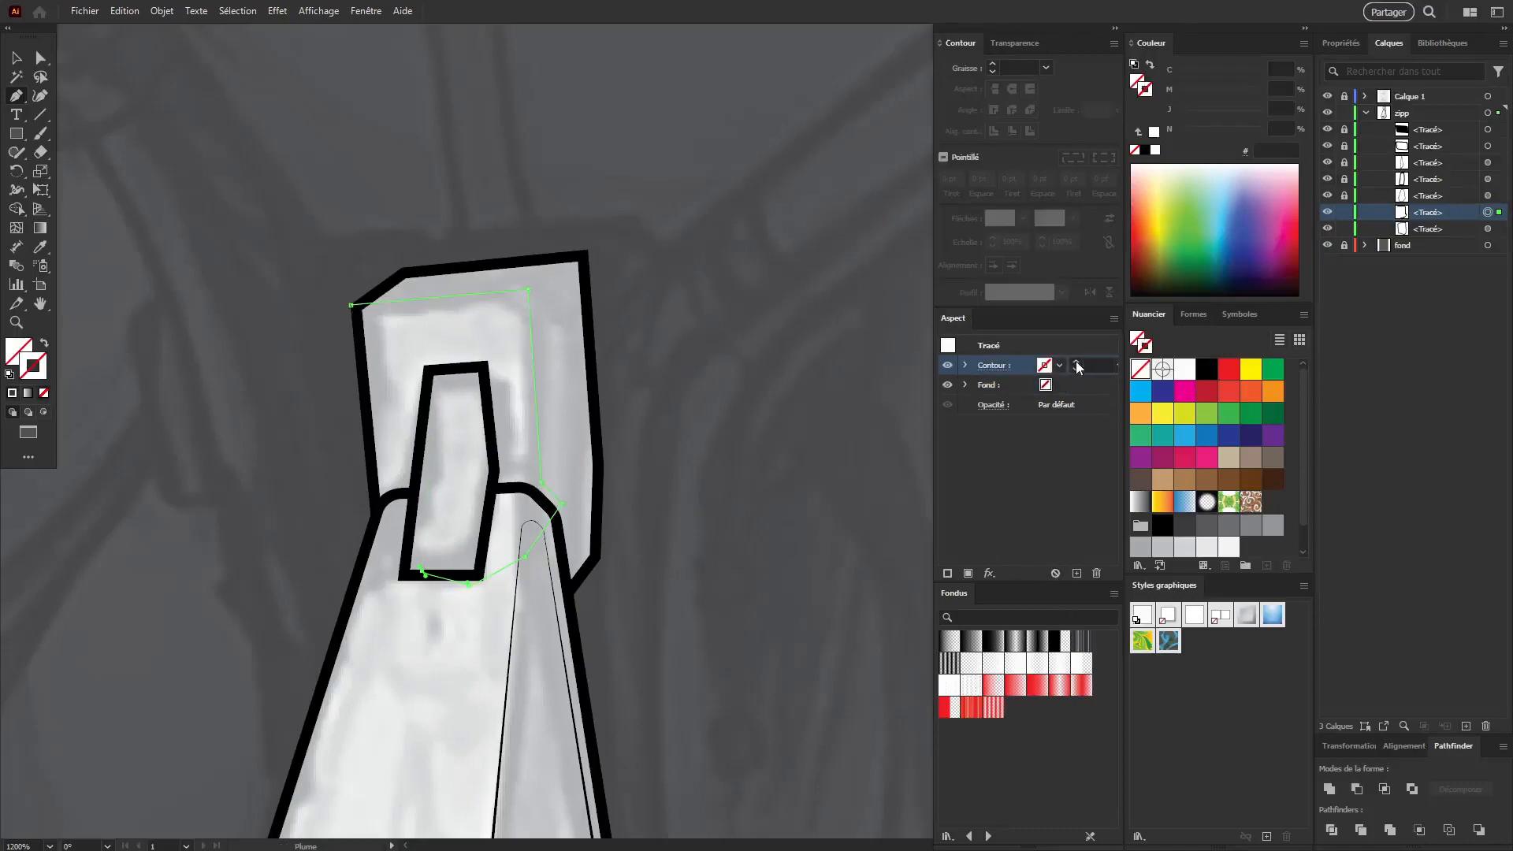
pyautogui.click(1076, 364)
pyautogui.click(1077, 361)
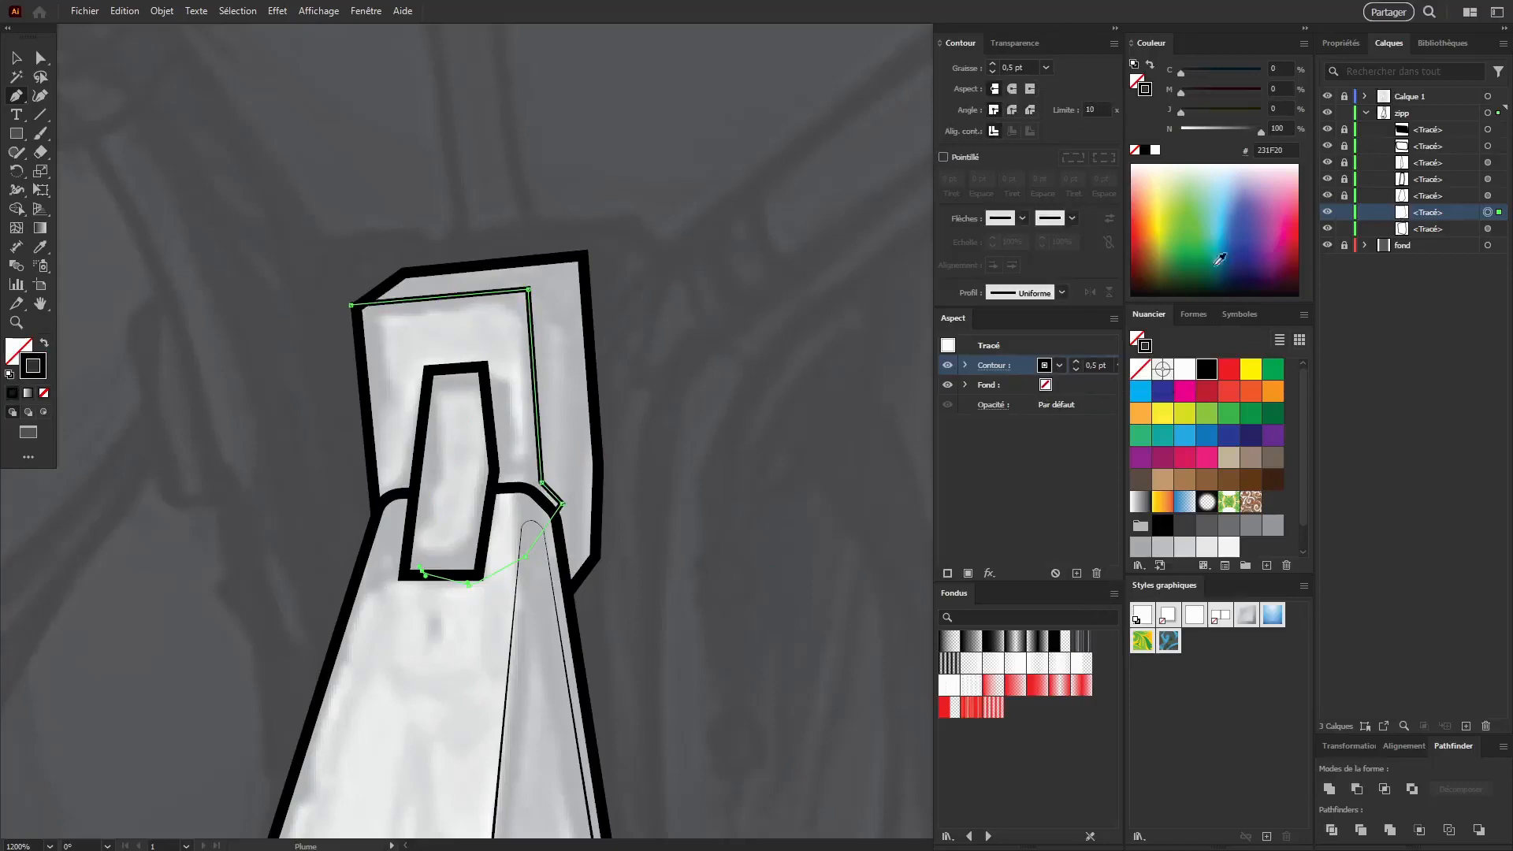
pyautogui.click(1016, 297)
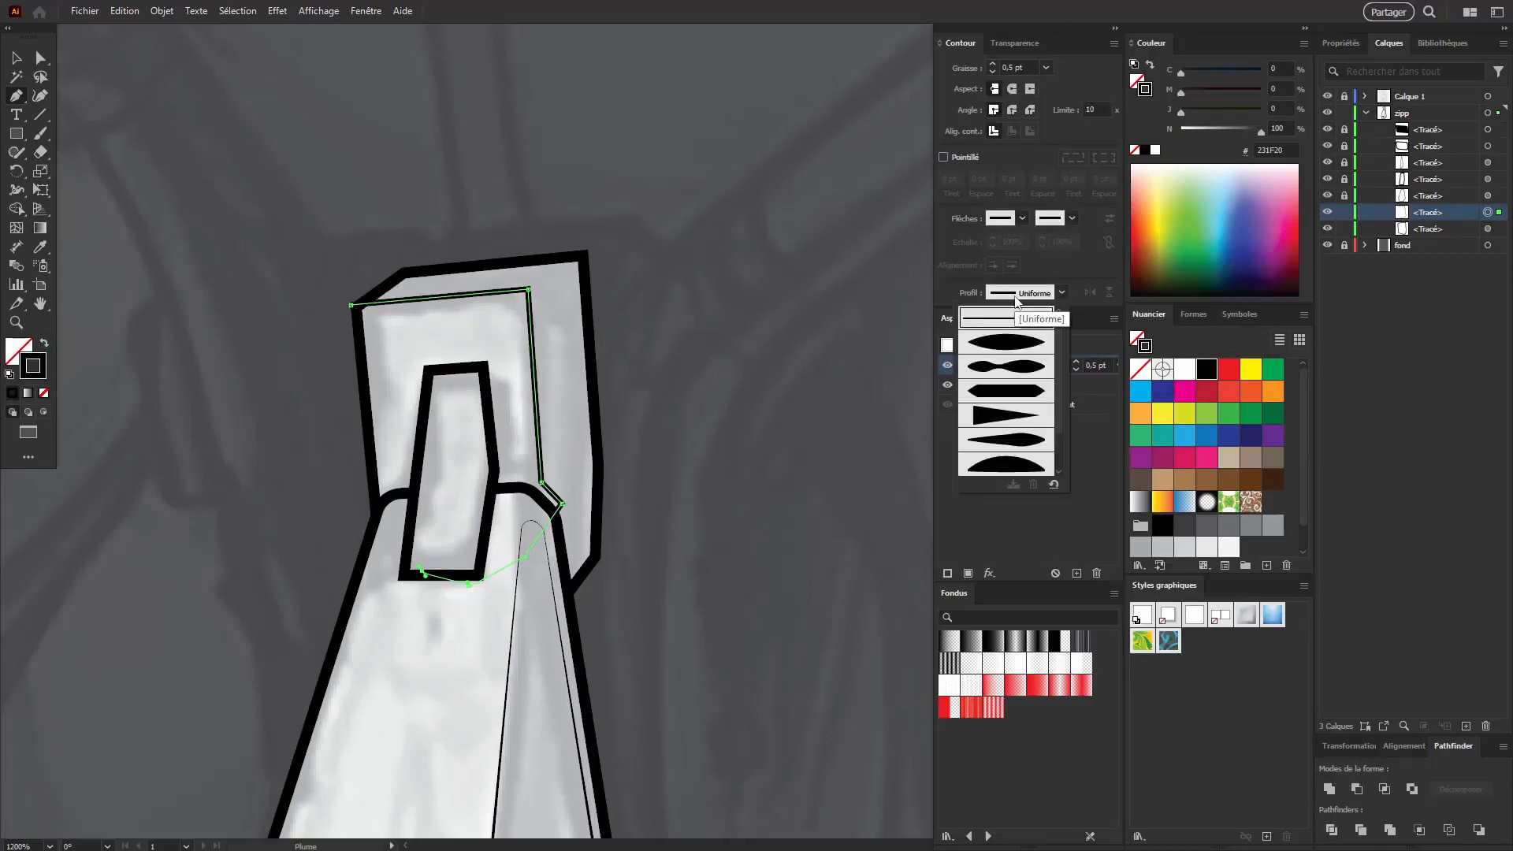
pyautogui.click(999, 341)
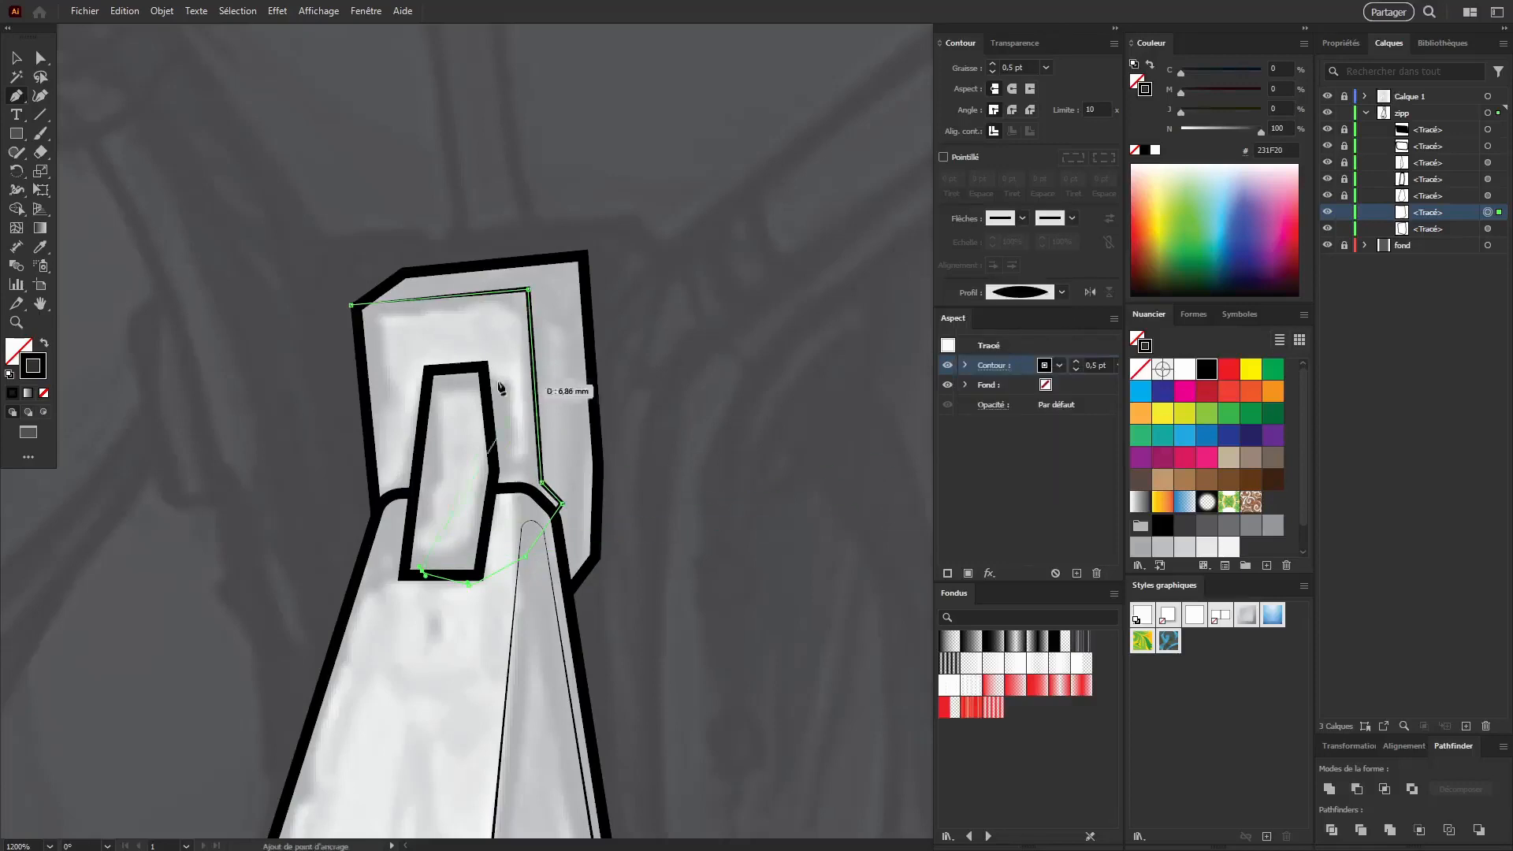
pyautogui.keyDown('ctrl'); pyautogui.click(658, 296); pyautogui.keyUp('ctrl')
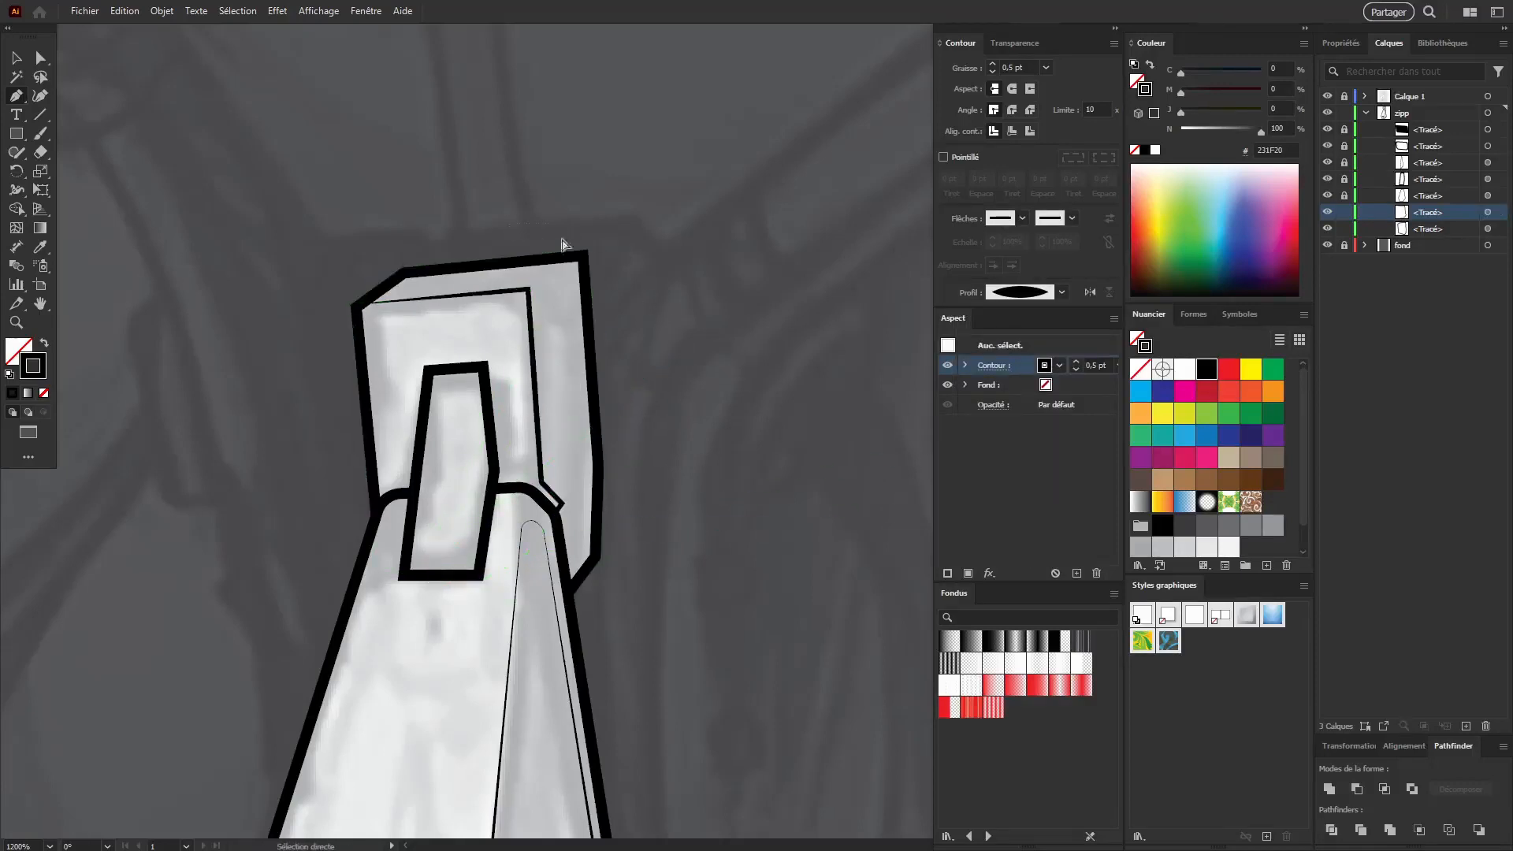
# Step: Select the slider outline's upper corner points and its lower outer corner, slightly round them together, and deselect the shape
pyautogui.keyDown('ctrl'); pyautogui.click(588, 258); pyautogui.keyUp('ctrl')
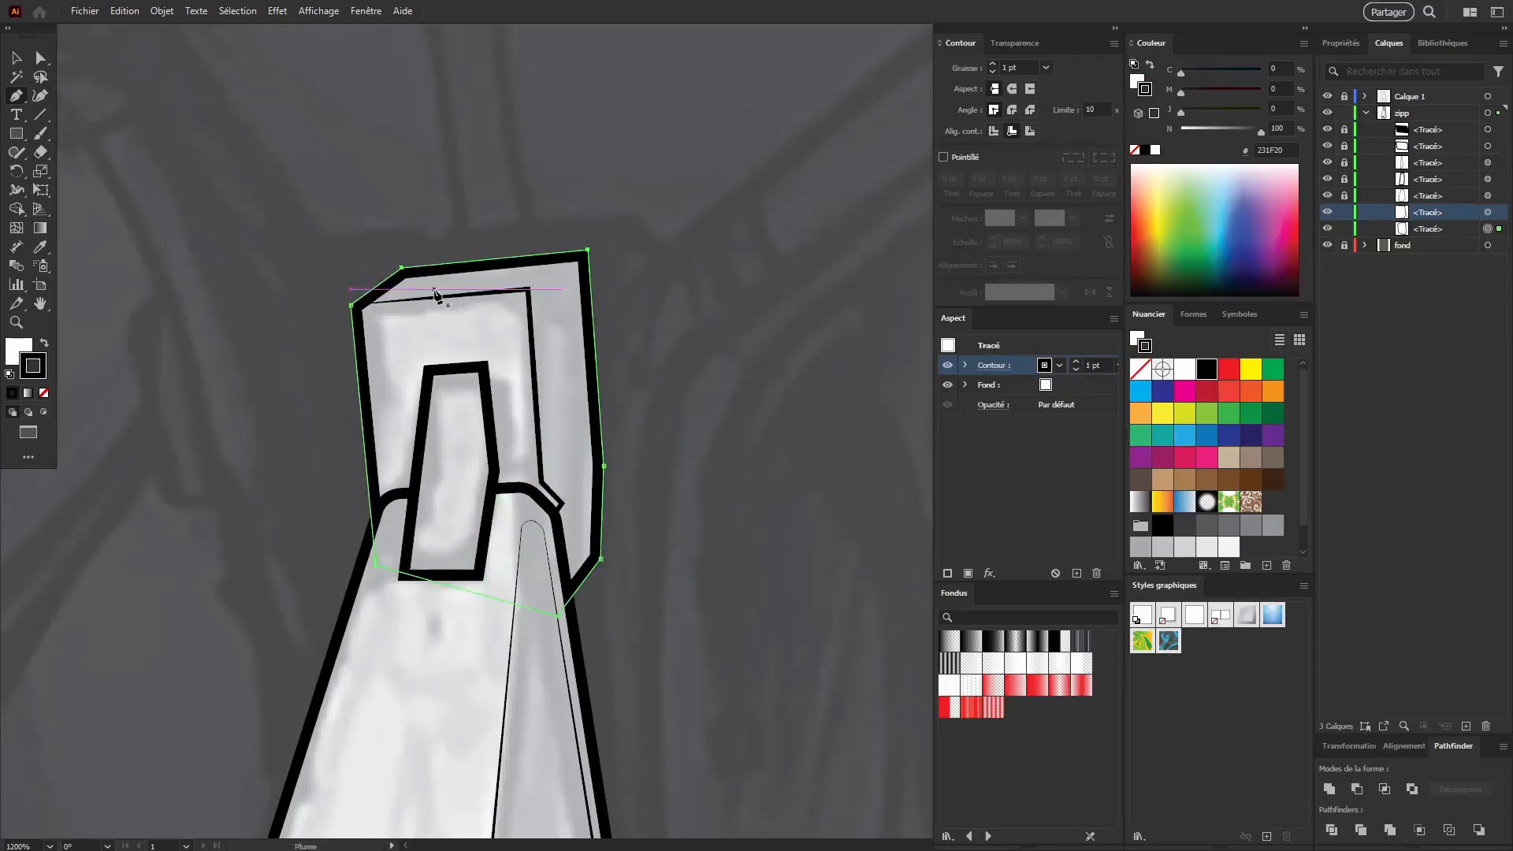
pyautogui.keyDown('ctrl'); pyautogui.click(617, 241); pyautogui.keyUp('ctrl')
pyautogui.keyDown('ctrl'); pyautogui.click(587, 251); pyautogui.keyUp('ctrl')
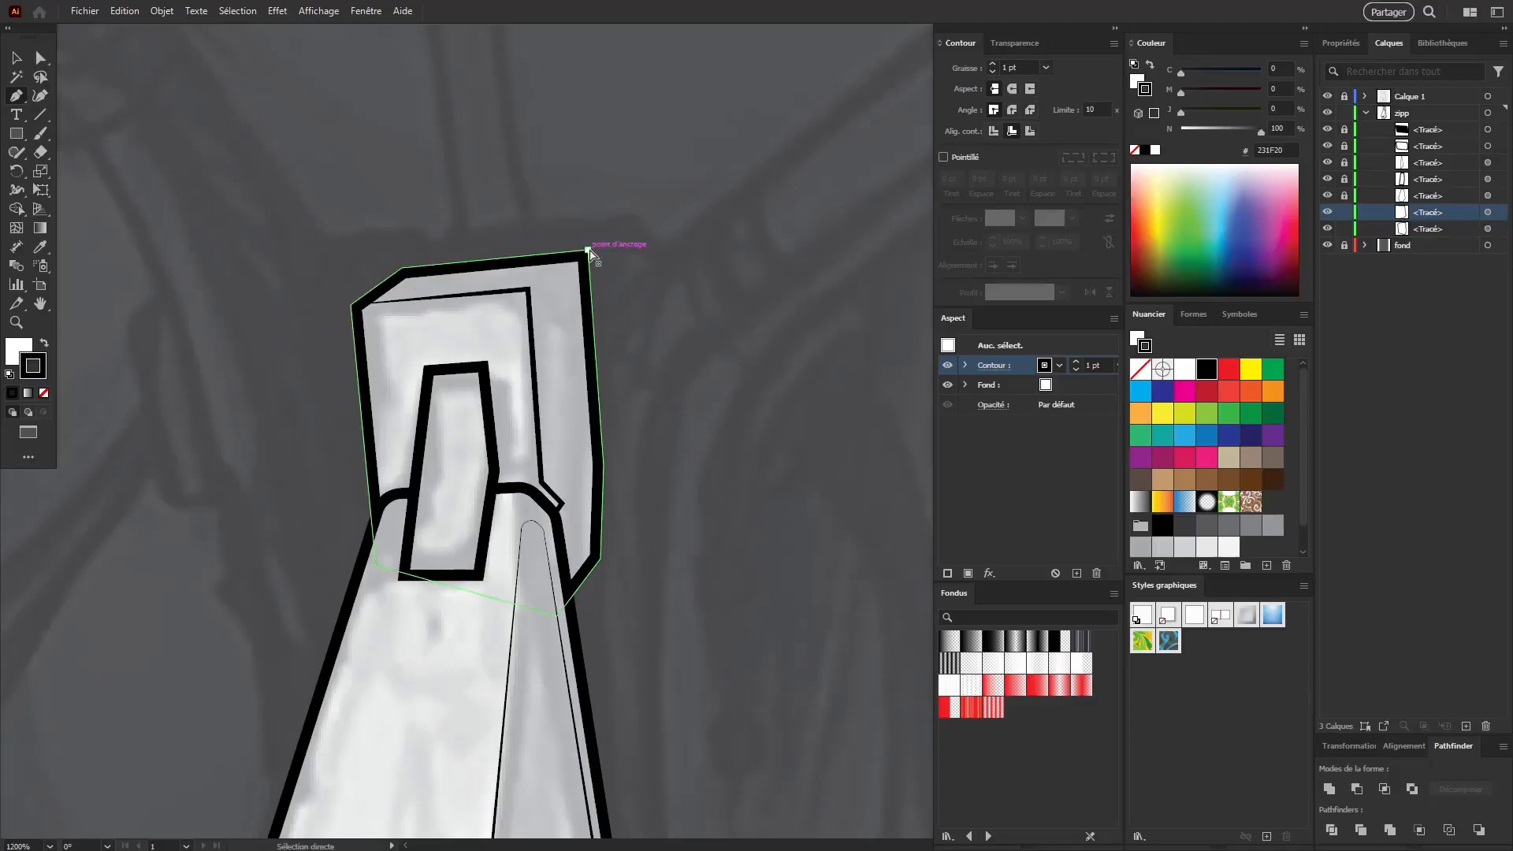
pyautogui.keyDown('ctrl'); pyautogui.click(589, 251); pyautogui.keyUp('ctrl')
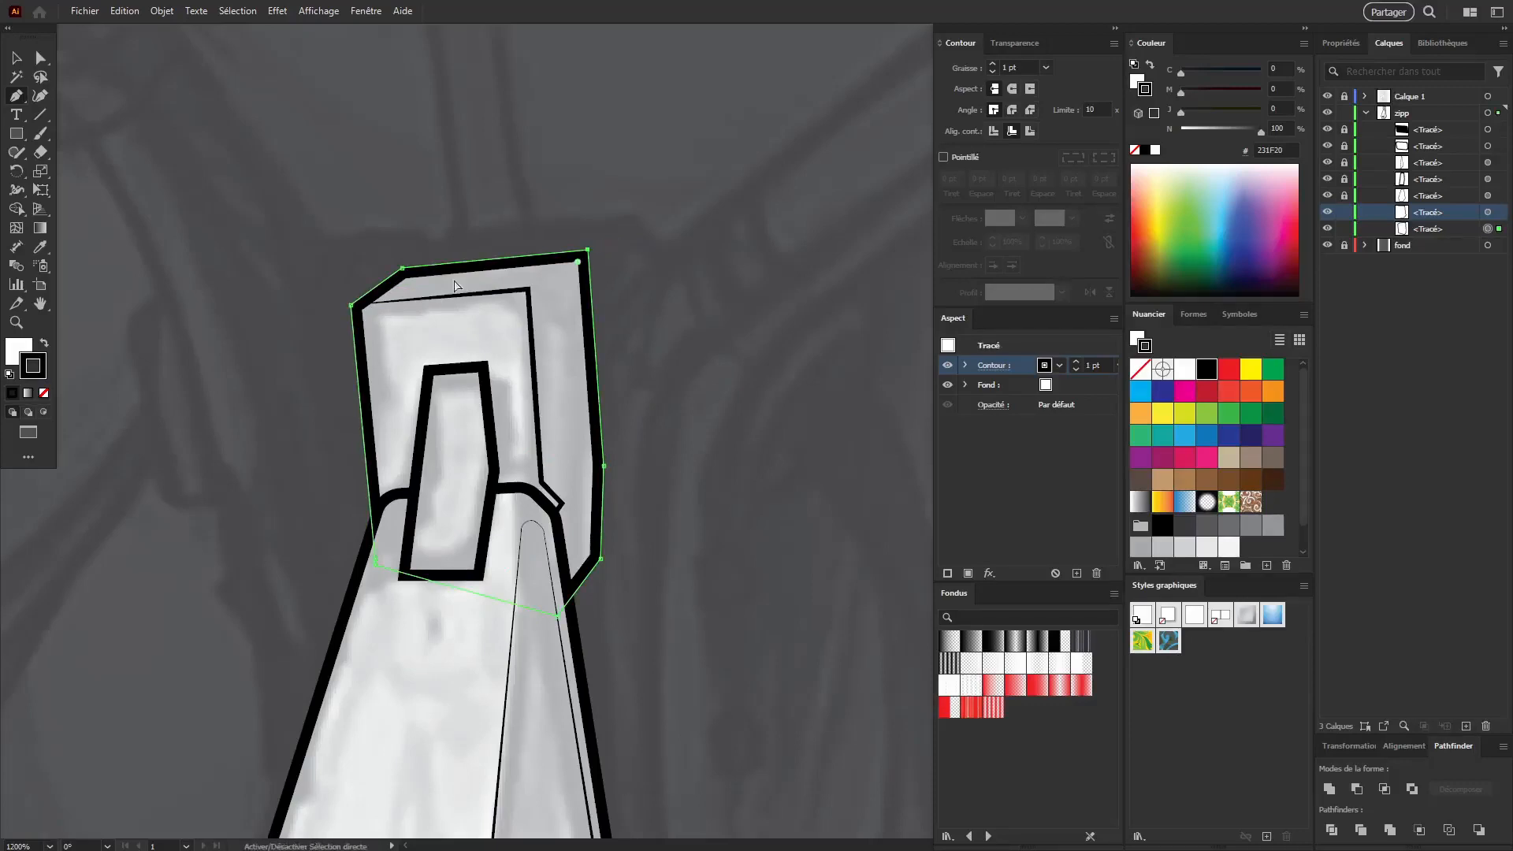
pyautogui.keyDown('ctrl'); pyautogui.click(402, 269); pyautogui.keyUp('ctrl')
pyautogui.keyDown('ctrl'); pyautogui.click(600, 559); pyautogui.keyUp('ctrl')
pyautogui.moveTo(578, 267)
pyautogui.mouseDown()
pyautogui.moveTo(576, 254)
pyautogui.moveTo(574, 274)
pyautogui.mouseUp()
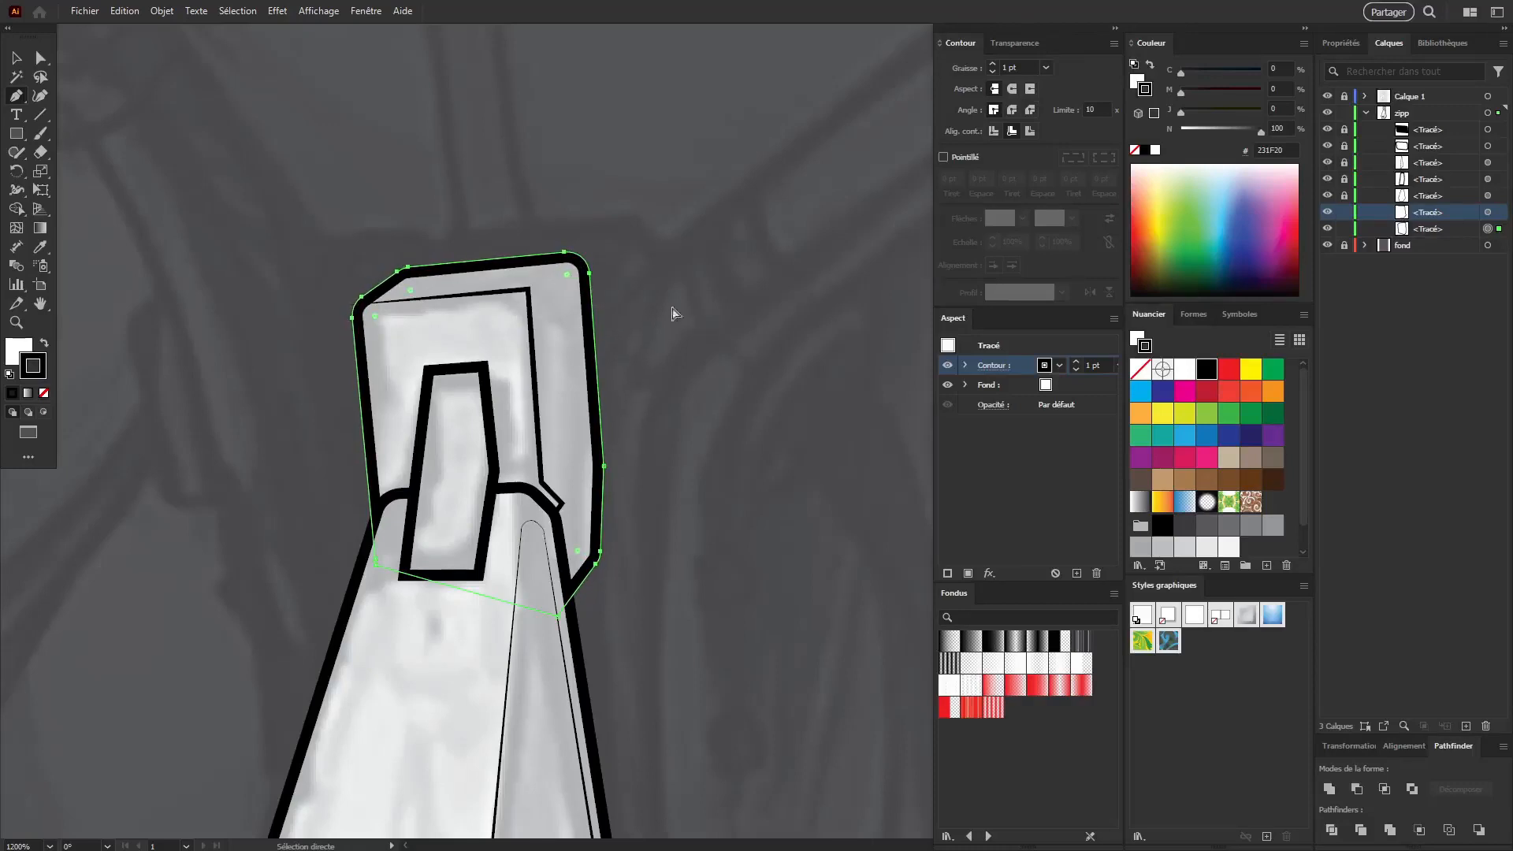
pyautogui.keyDown('ctrl'); pyautogui.click(667, 498); pyautogui.keyUp('ctrl')
# Step: Lock the slider's edge path and outline path in the zipp layer
pyautogui.scroll(-5, 666, 498)
pyautogui.moveTo(699, 523); pyautogui.dragTo(519, 505)
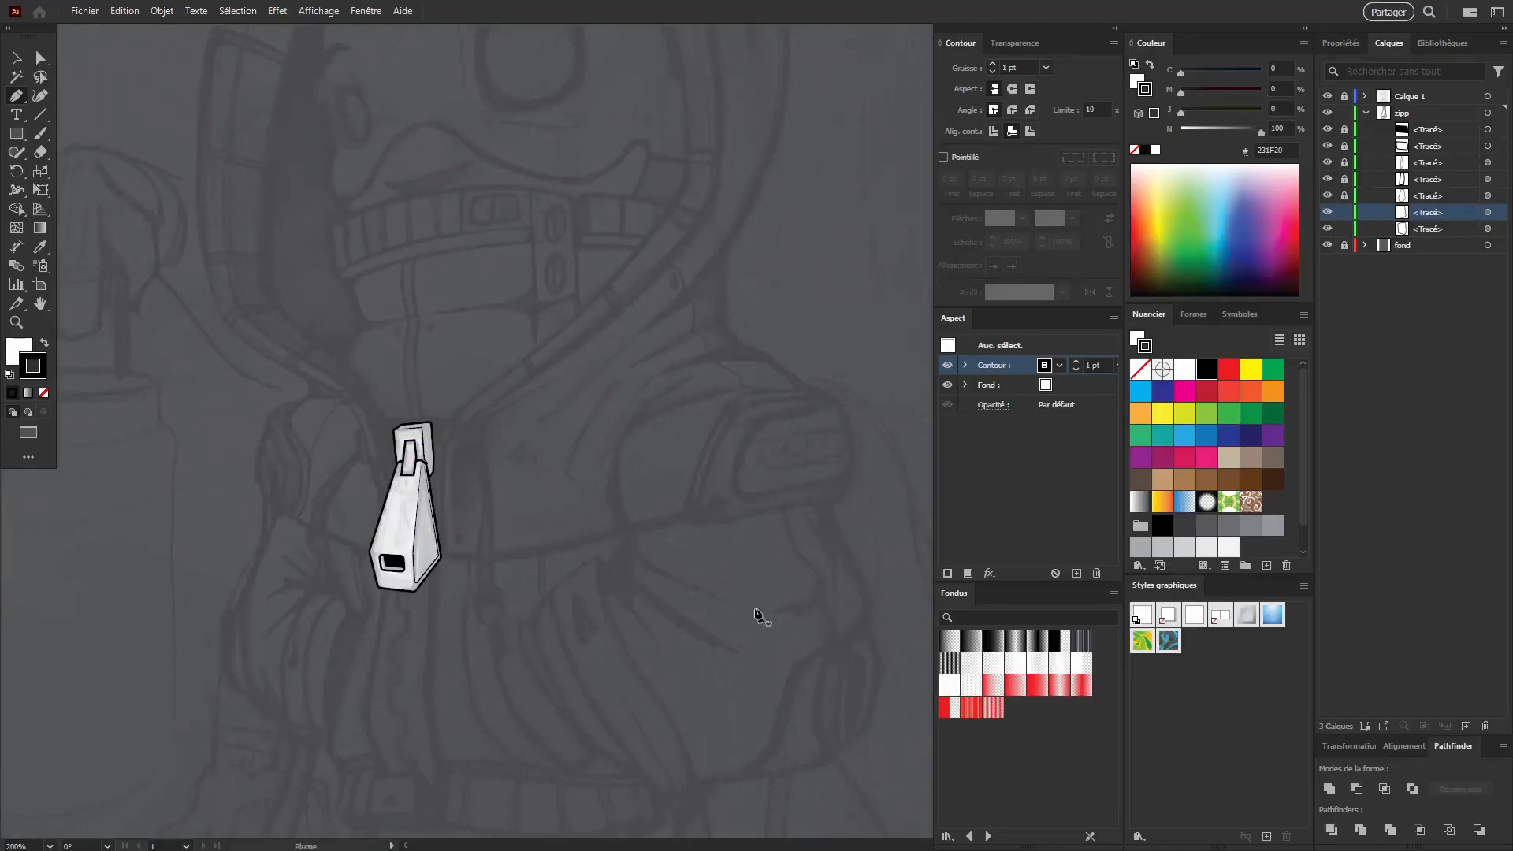
pyautogui.scroll(-1, 567, 371)
pyautogui.scroll(5, 567, 371)
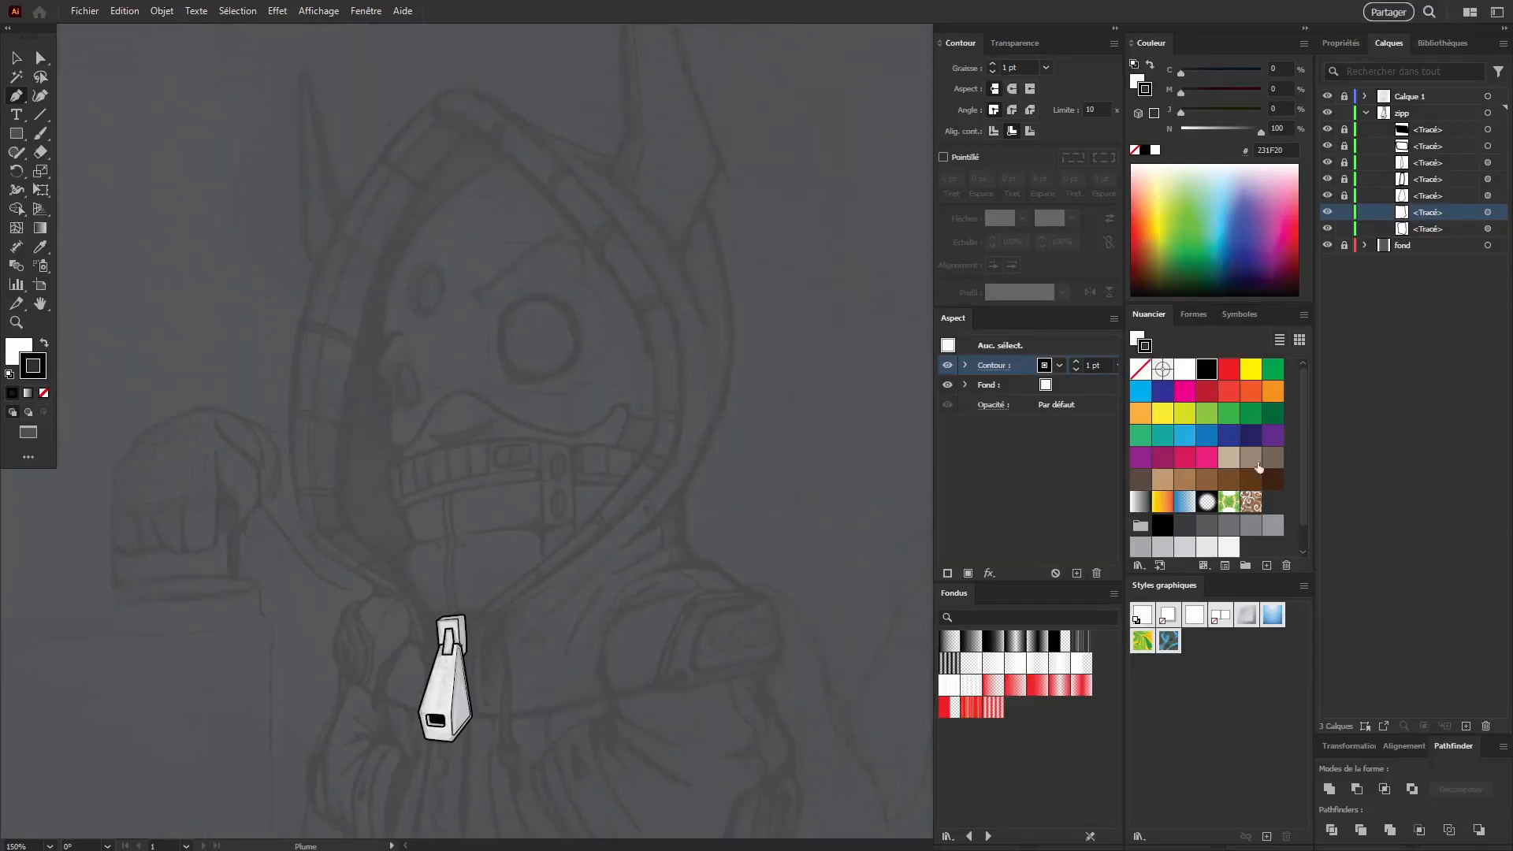
pyautogui.moveTo(1344, 212); pyautogui.dragTo(1344, 247)
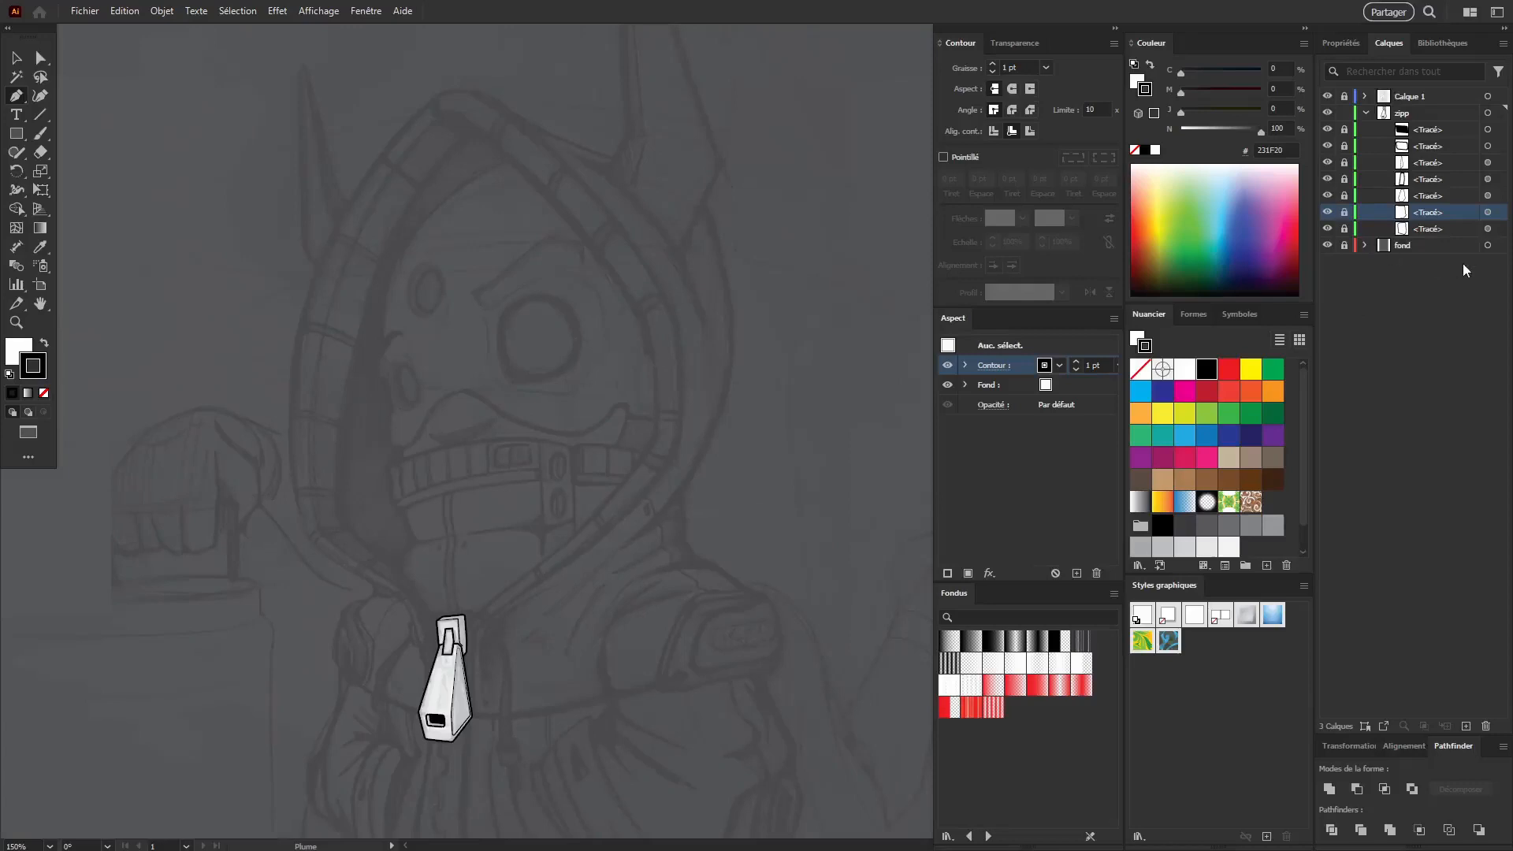